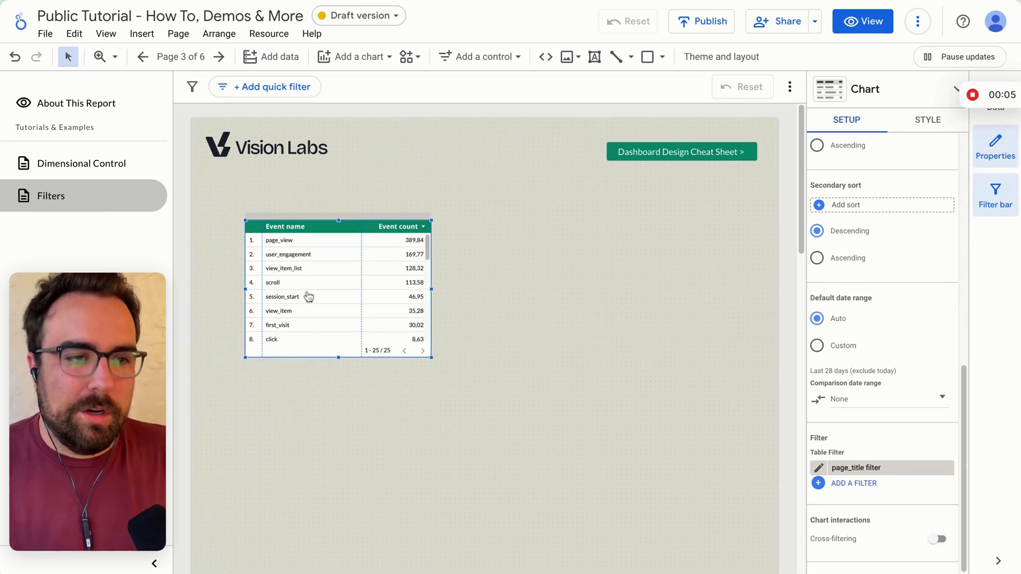
- Nudge the Event name table up and right, then check its page_title filter in Setup
drag(311, 296, 298, 296)
scroll(835, 484, down, 1)
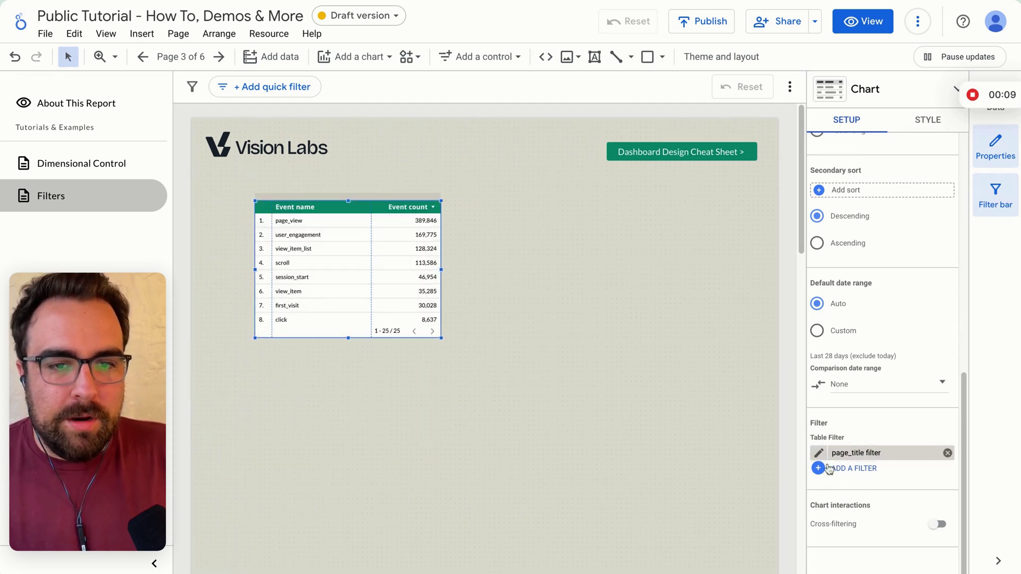
scroll(824, 415, up, 5)
scroll(843, 182, down, 10)
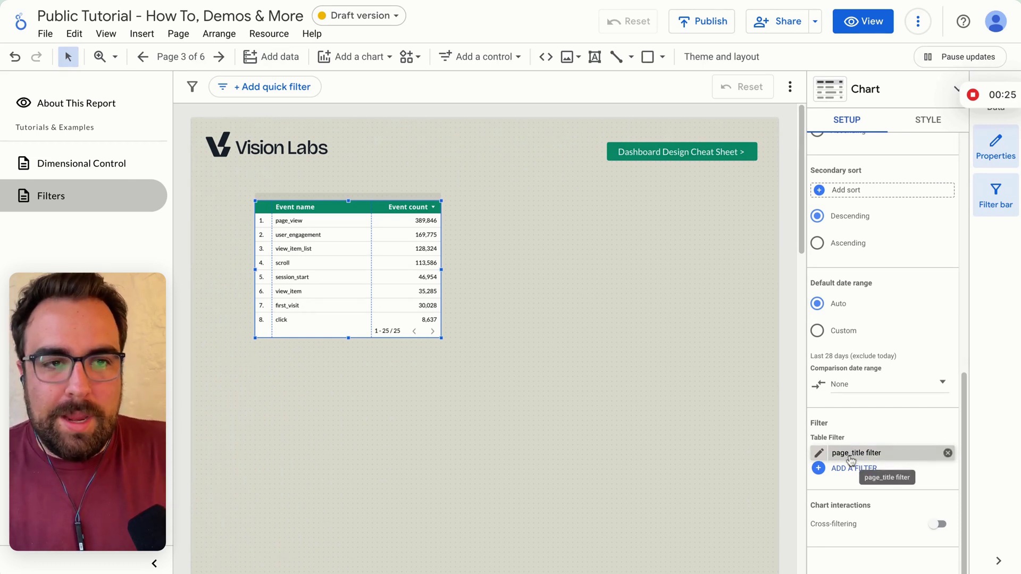
- Shift the Event name table right and place a new table chart beside it
drag(338, 263, 373, 267)
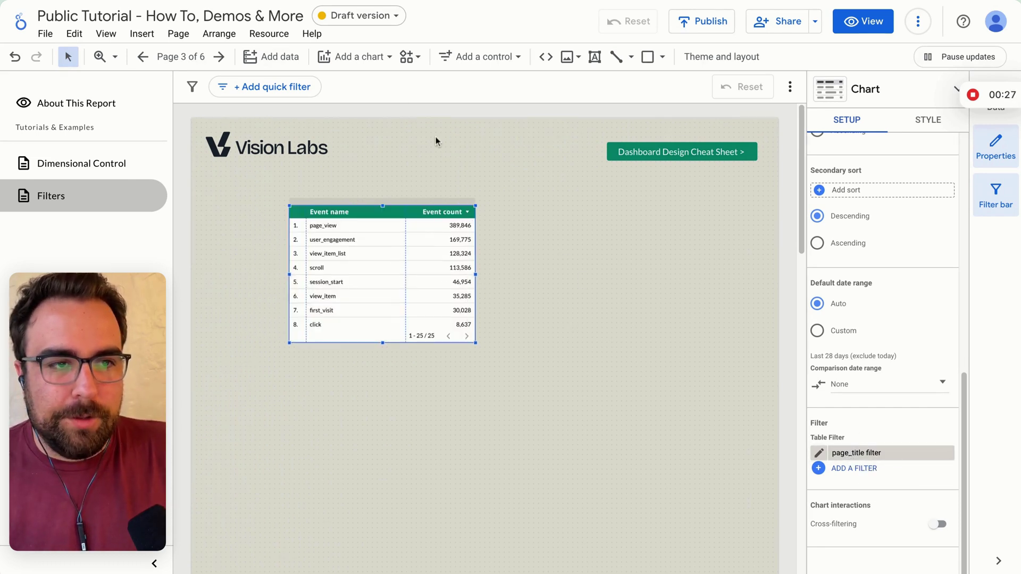
click(352, 56)
click(340, 105)
click(577, 250)
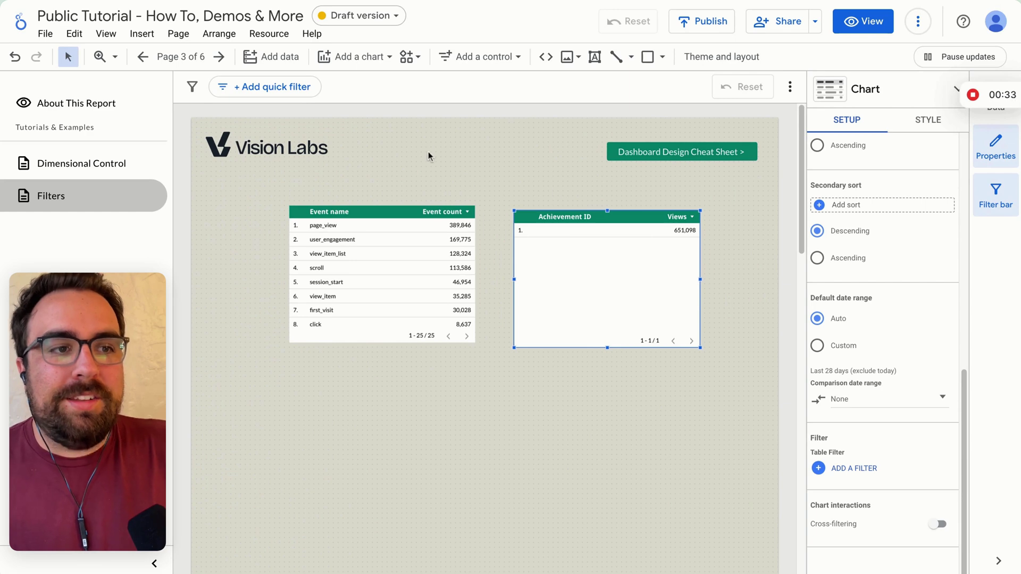
- Start a new report filter on GA4 - Google Merch Shop from Manage filters, then return
click(269, 33)
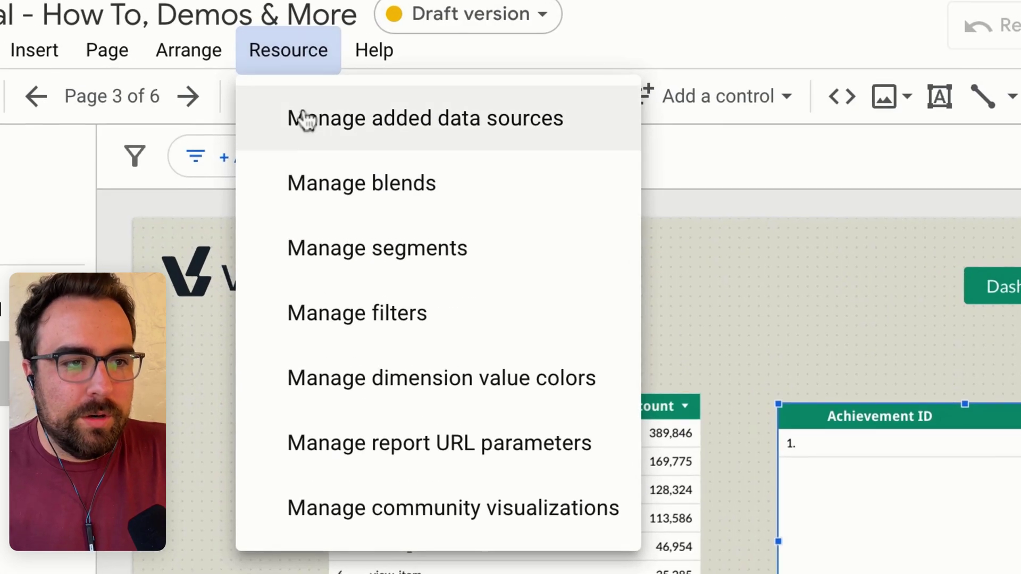
click(389, 321)
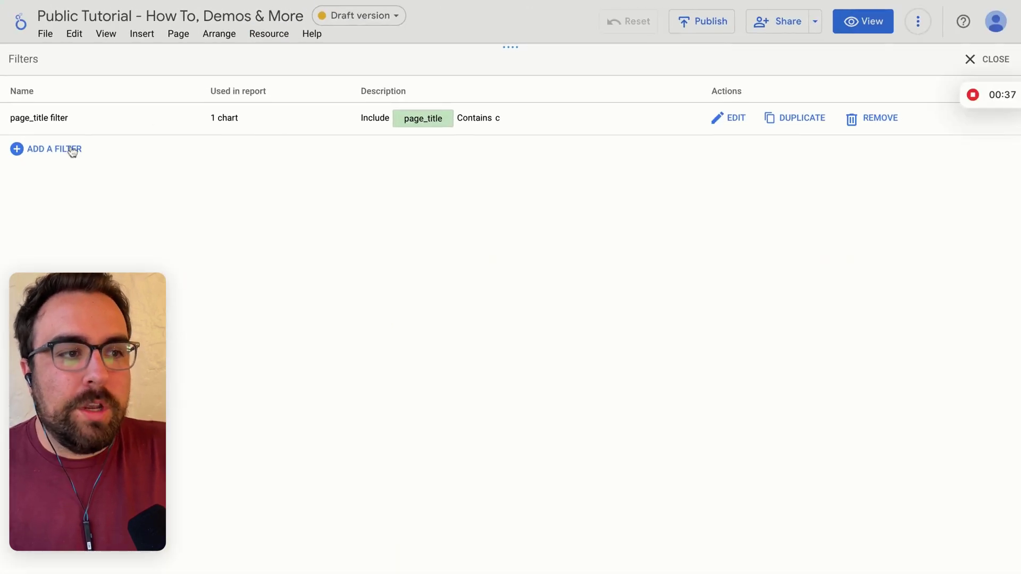
click(71, 149)
click(346, 104)
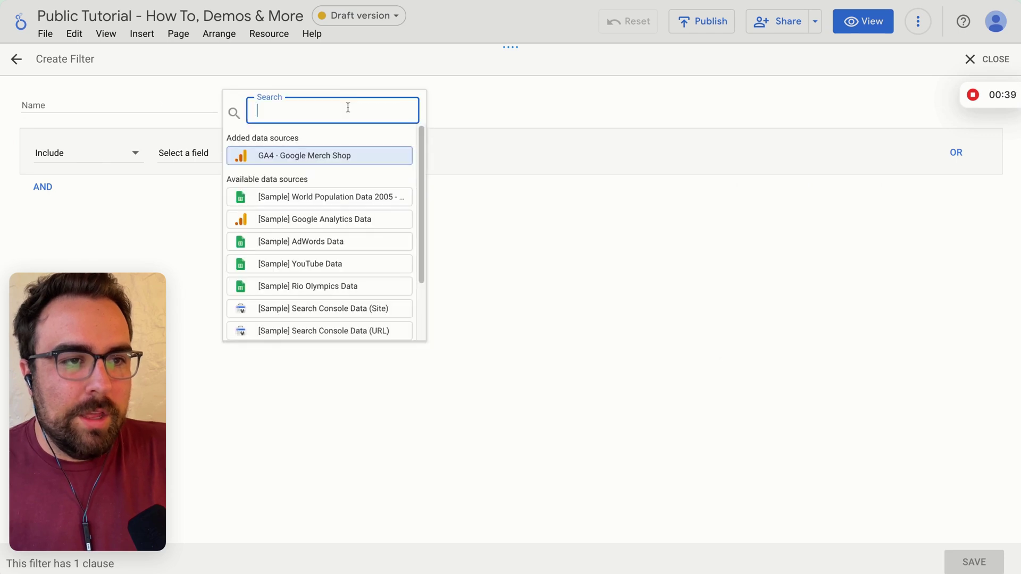
click(94, 91)
click(94, 99)
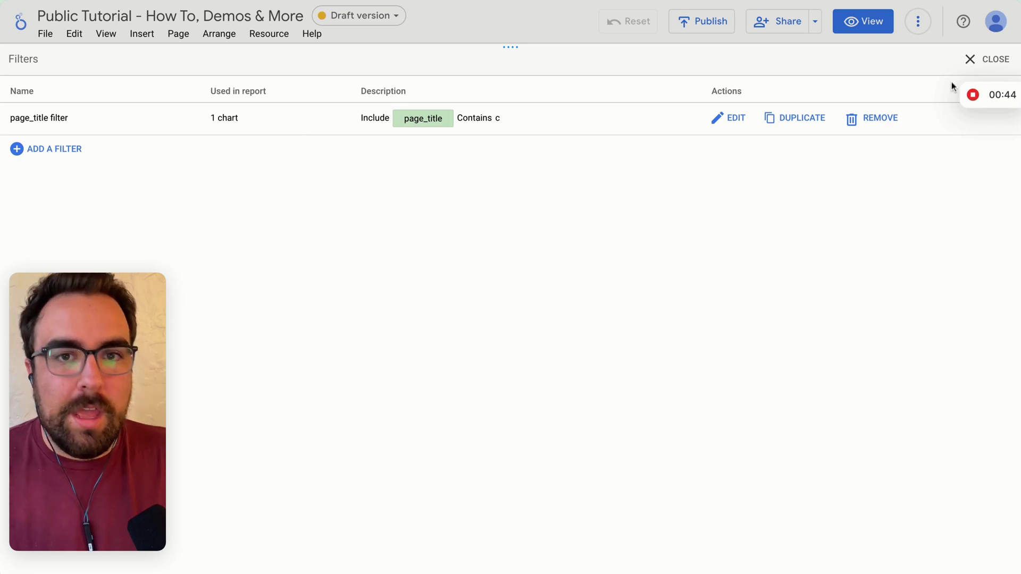
click(974, 68)
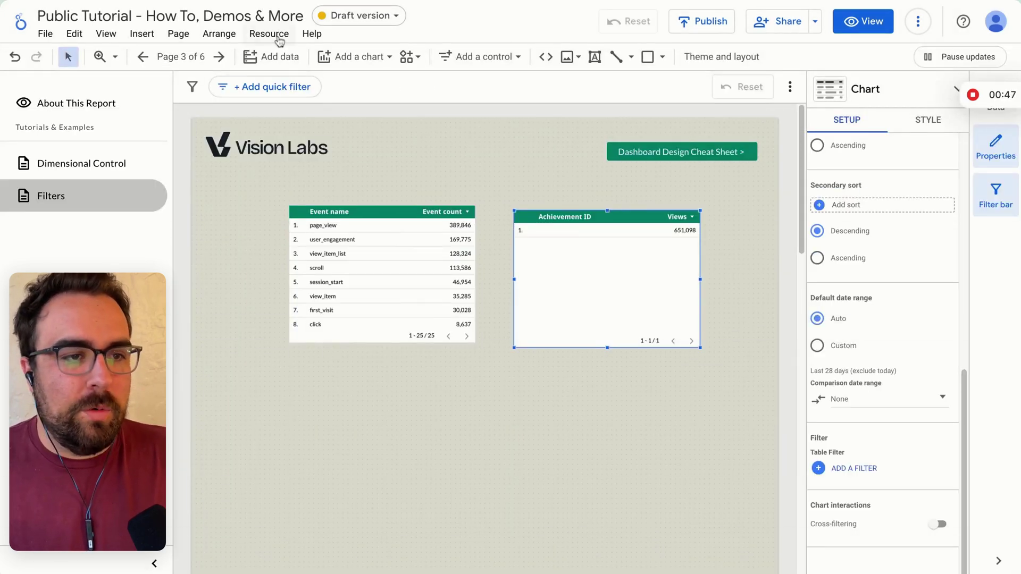
- Set the page's data source to GA4 - Google Merch Shop and add the page_title page filter
click(175, 37)
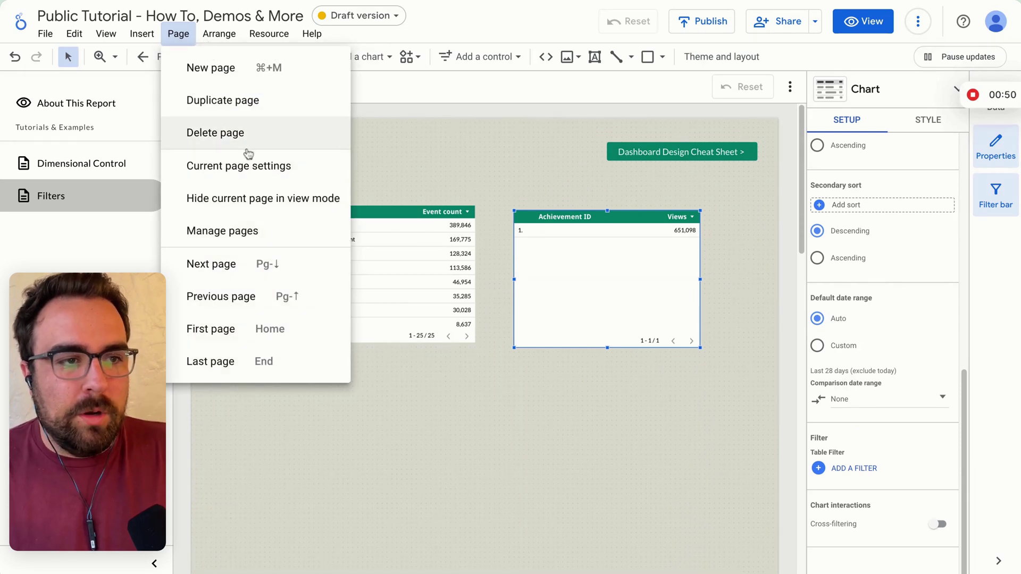
click(257, 159)
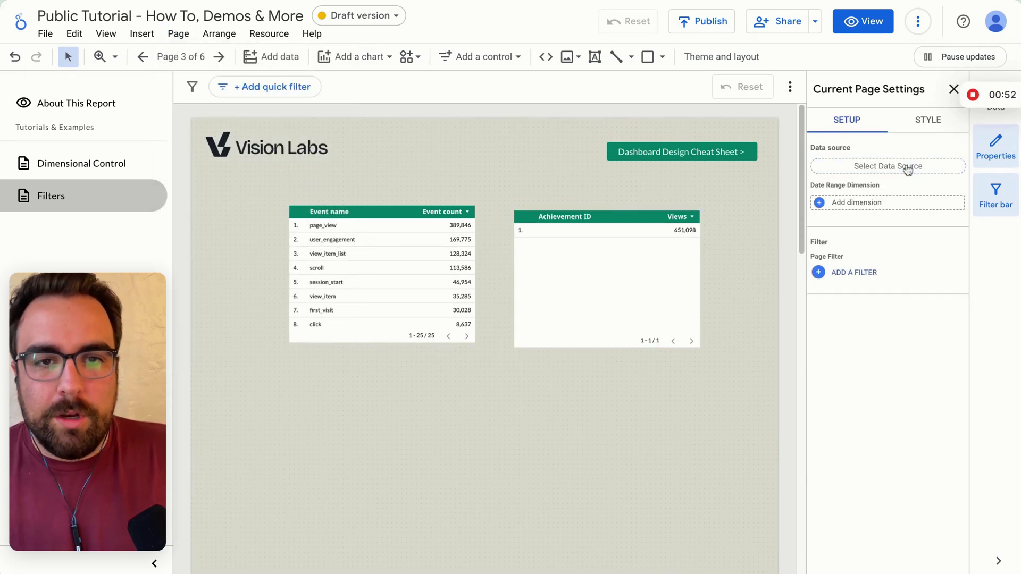
click(906, 167)
click(904, 212)
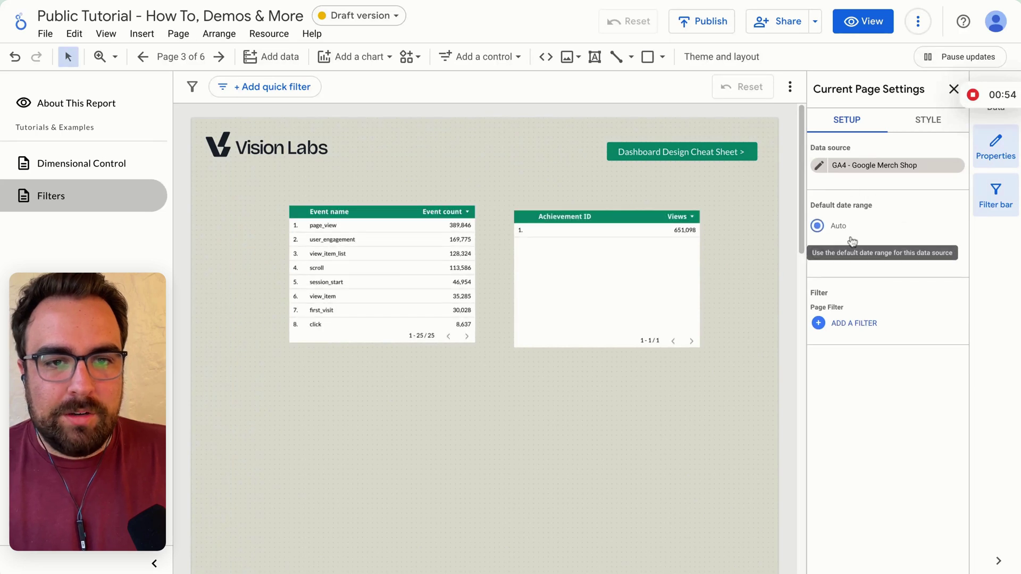
click(856, 326)
click(844, 129)
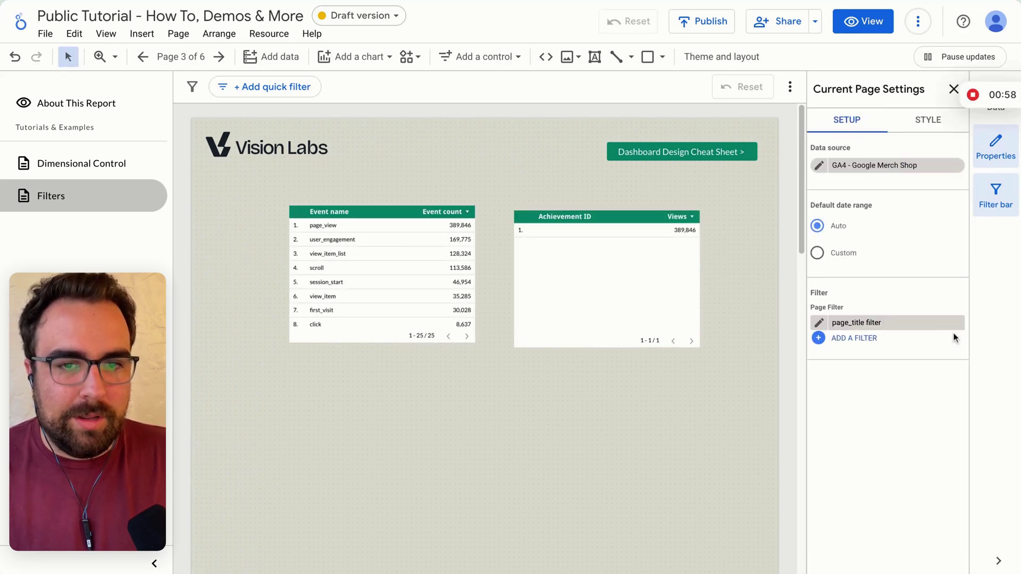
- Realign the Achievement ID and Event name tables by moving both up and right
click(406, 284)
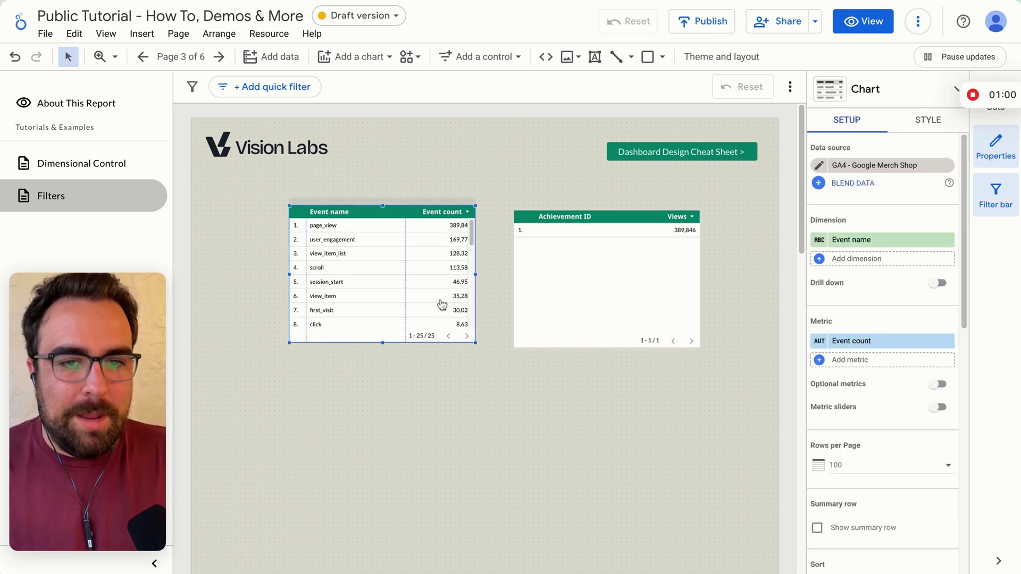
scroll(909, 431, down, 9)
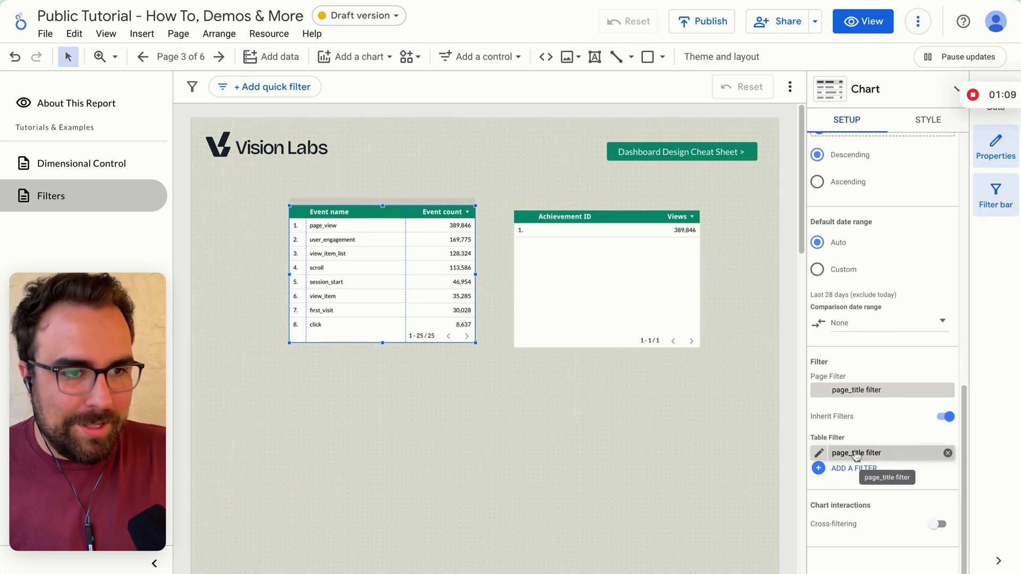
drag(639, 299, 650, 283)
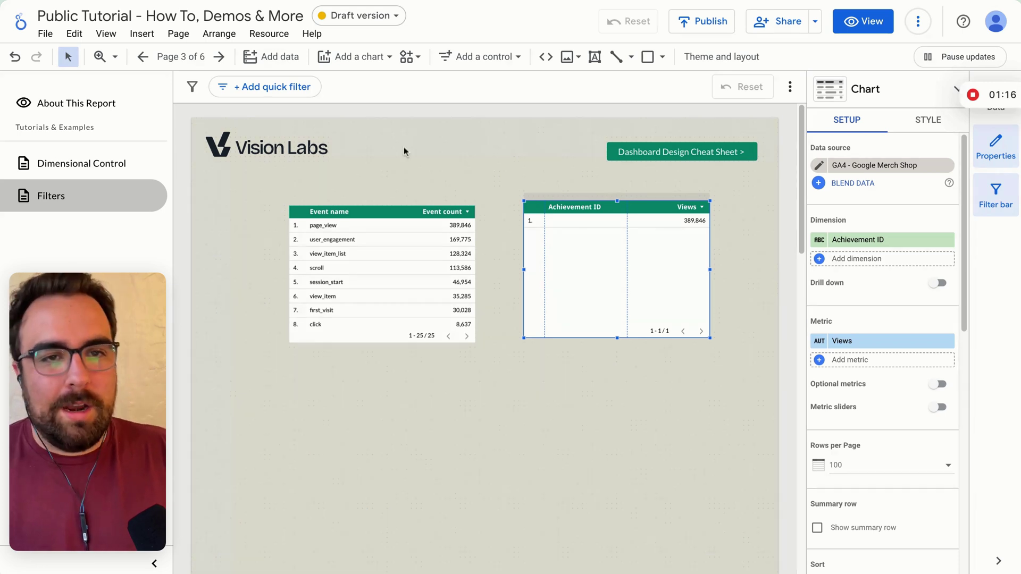
drag(451, 272, 480, 267)
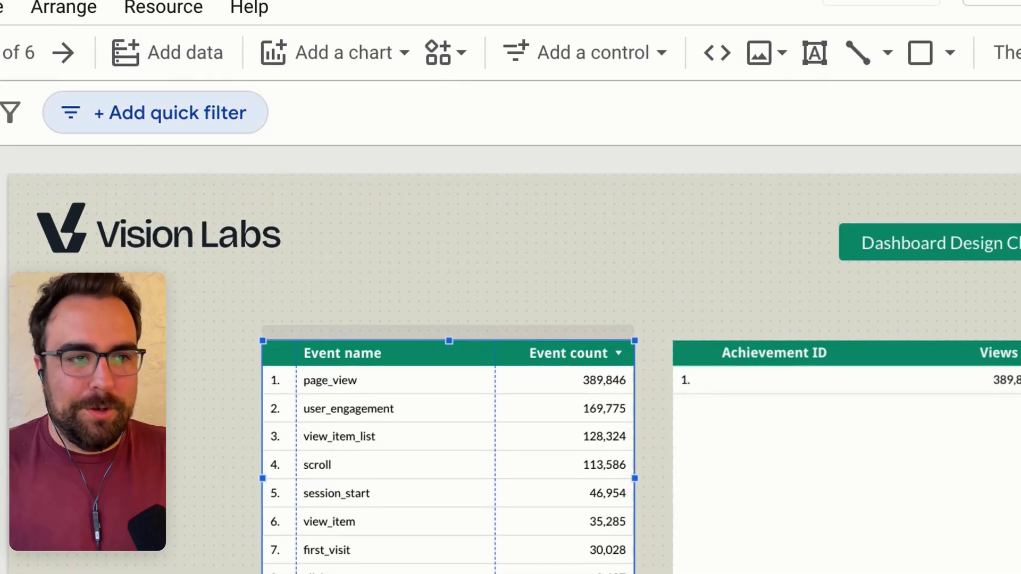
click(170, 113)
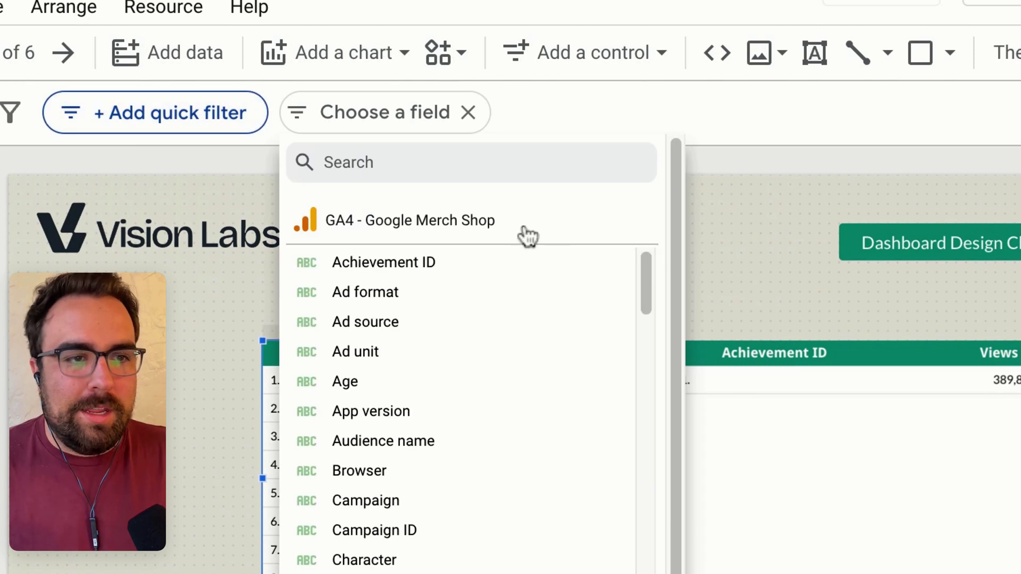
- Add a City quick filter keeping only Zion, then preview the report and return to editing
click(458, 569)
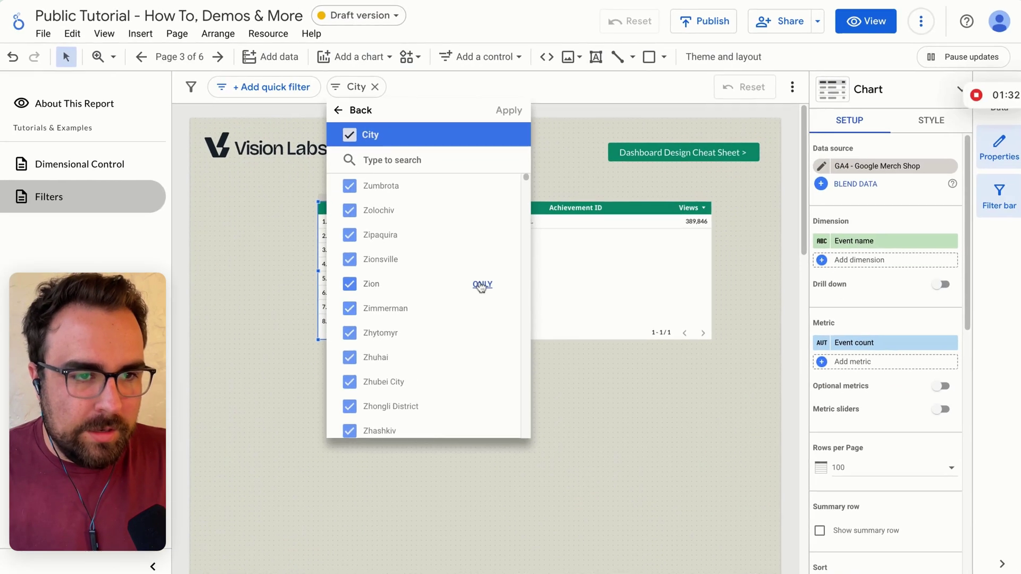
click(585, 506)
click(98, 472)
click(475, 165)
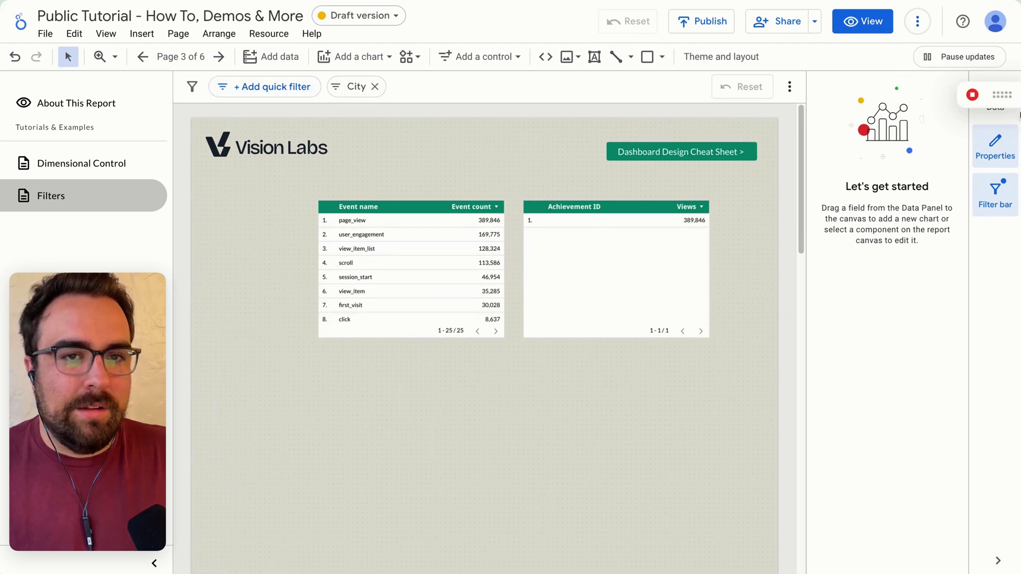
click(860, 24)
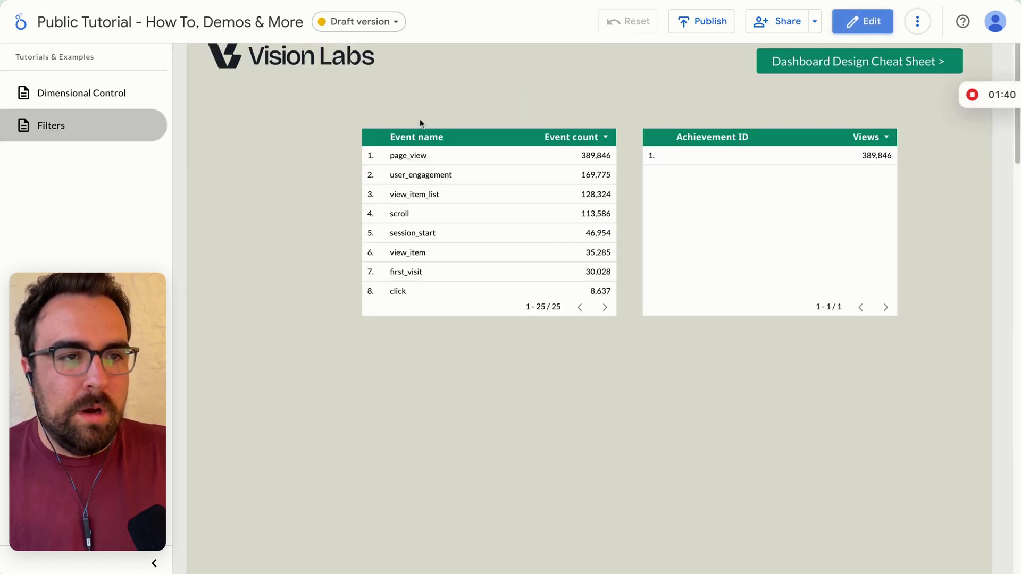
click(862, 21)
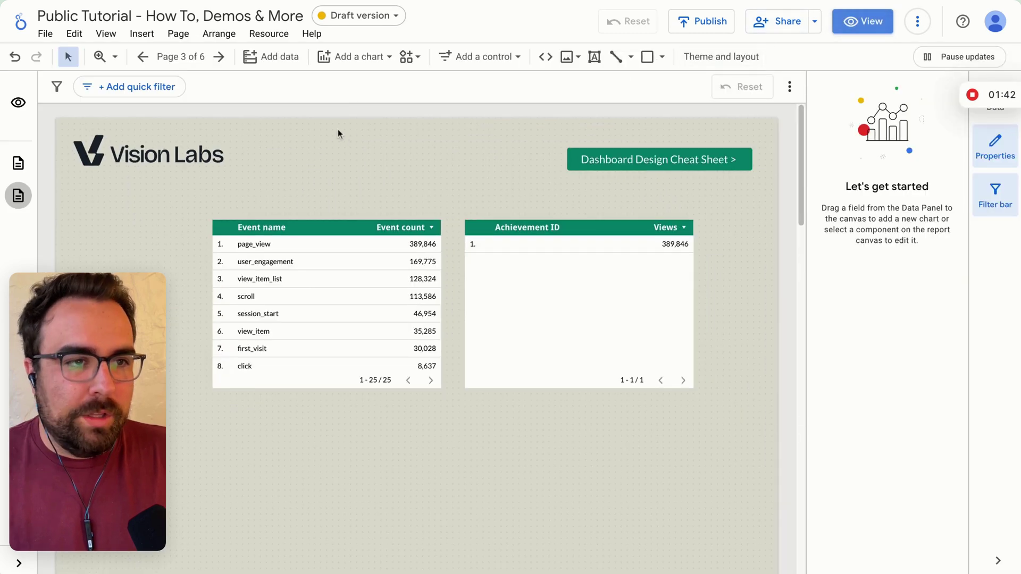
- Add a Campaign quick filter limited to sag_organic and apply it
click(137, 93)
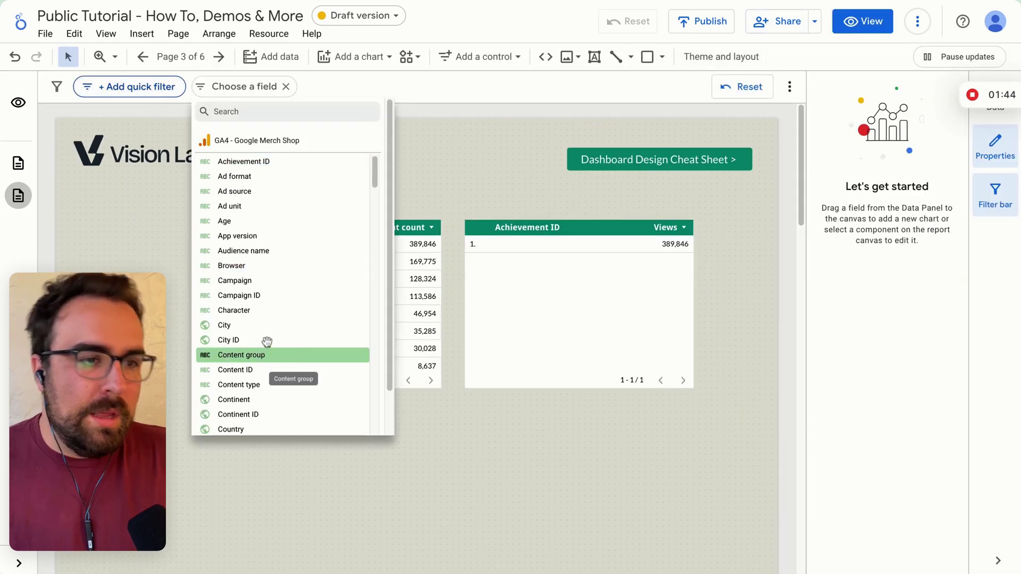
click(255, 280)
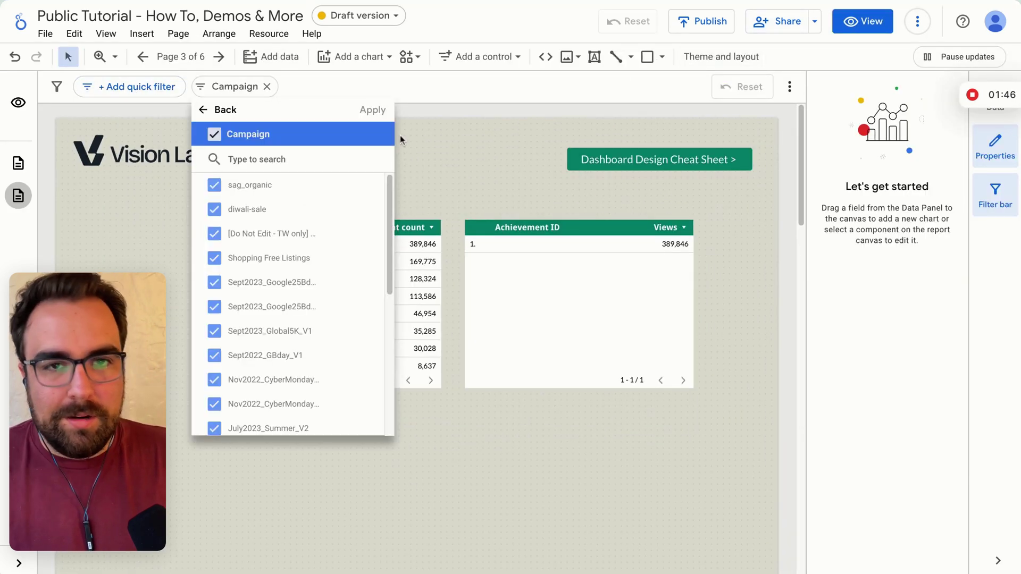
click(345, 185)
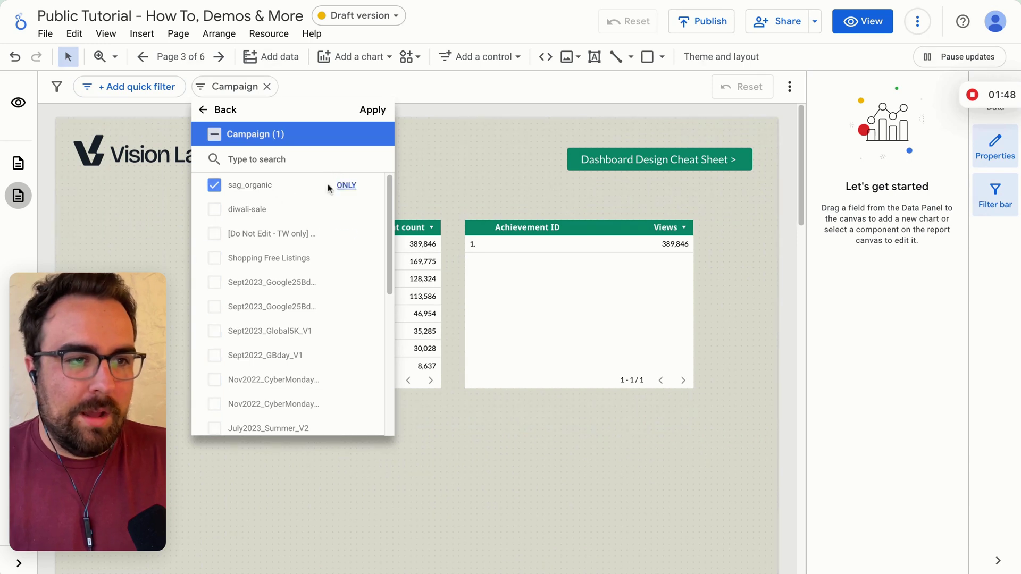
click(372, 110)
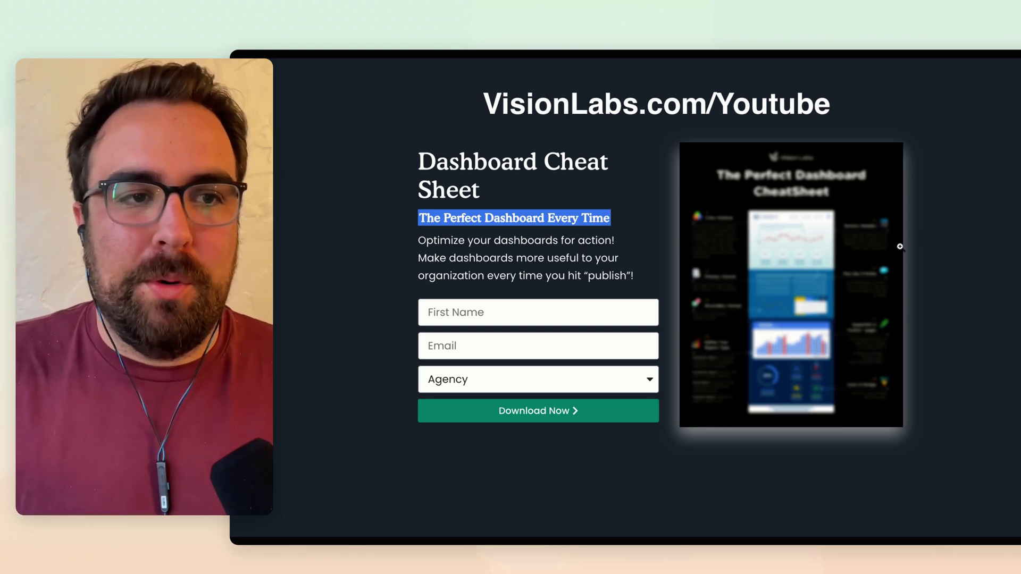
scroll(643, 110, up, 5)
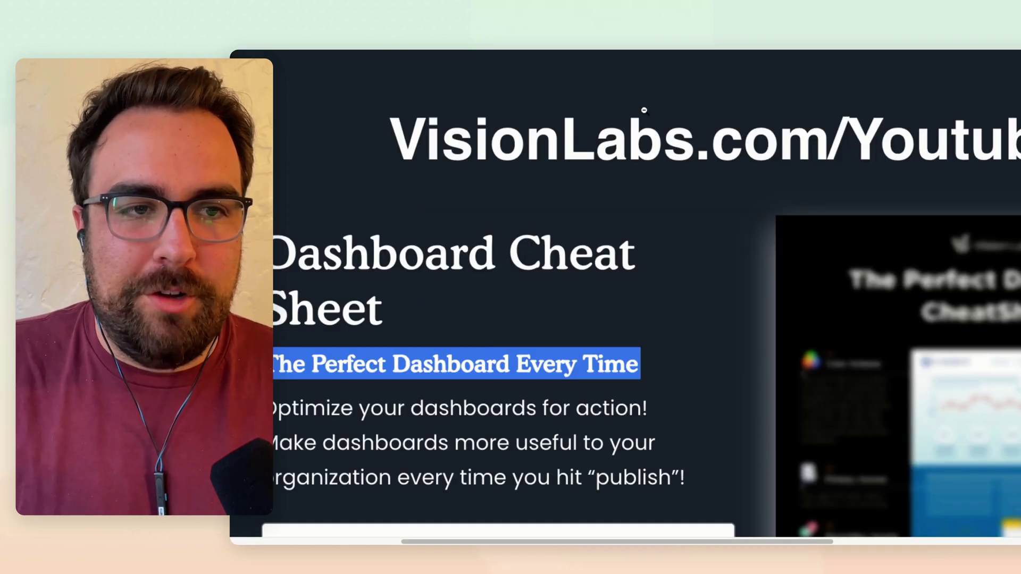
scroll(865, 164, down, 5)
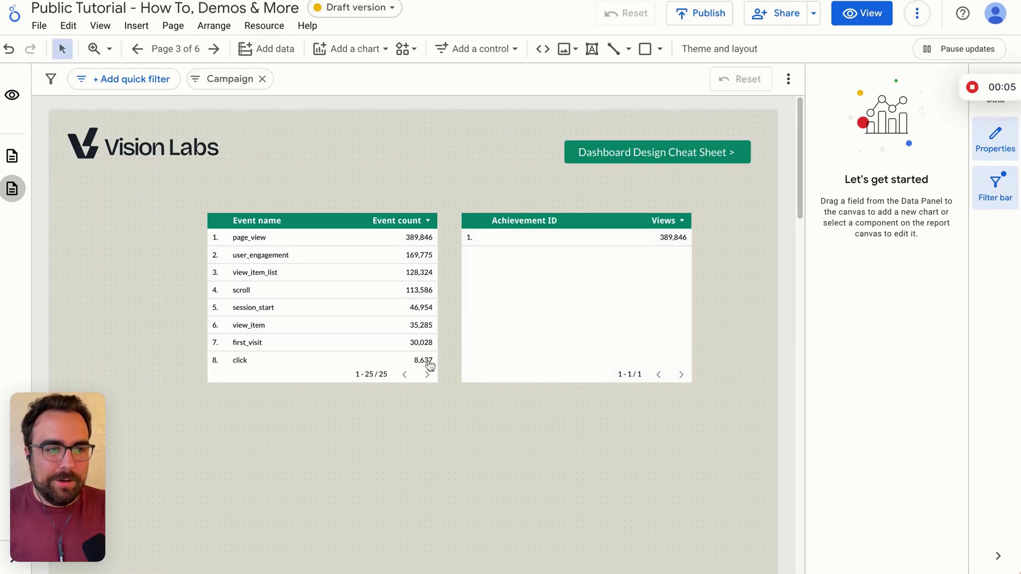
- Move the Event name table up-left and delete the page_title filter from the current page settings
click(369, 298)
drag(369, 298, 351, 289)
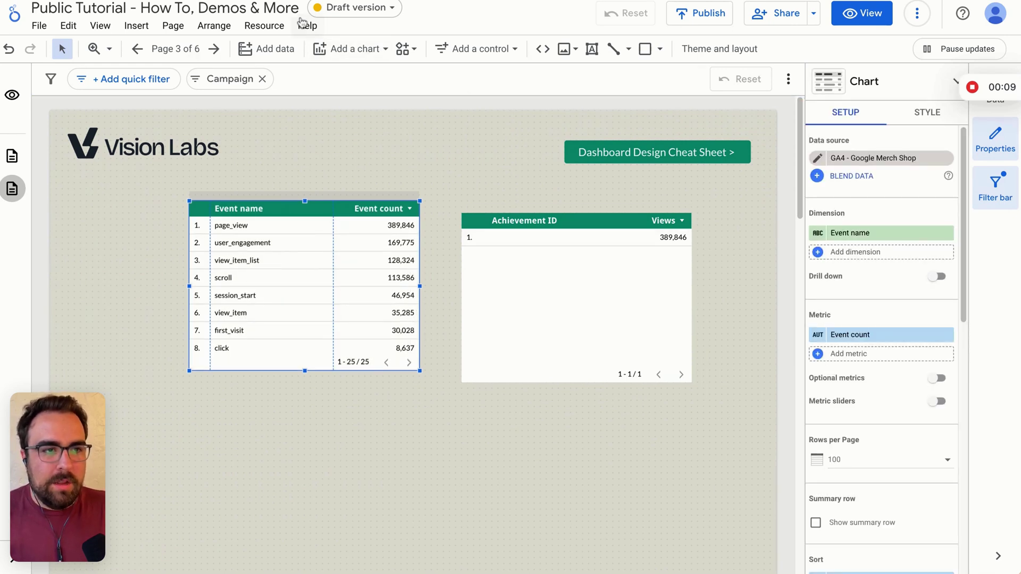
click(173, 26)
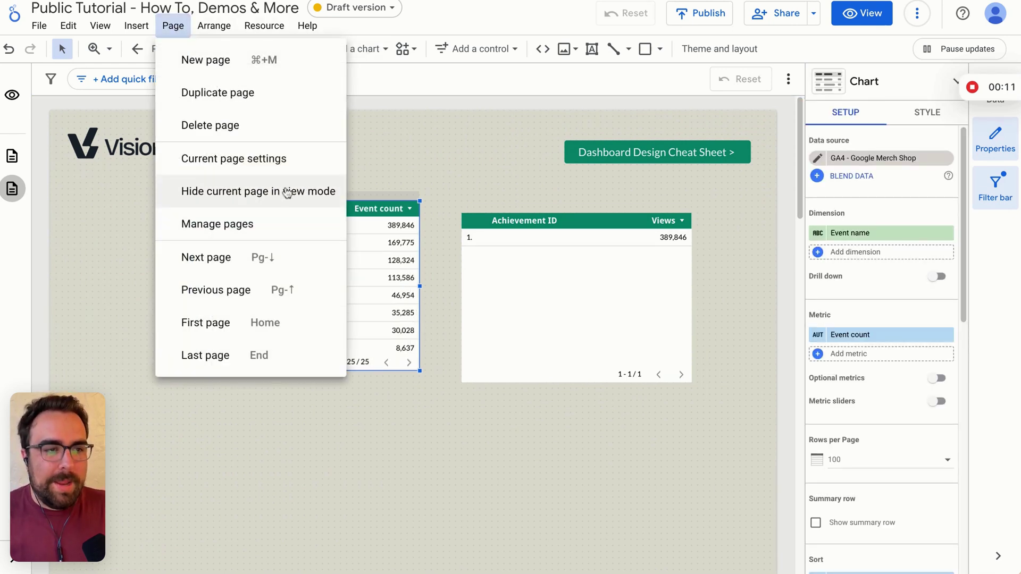
click(311, 158)
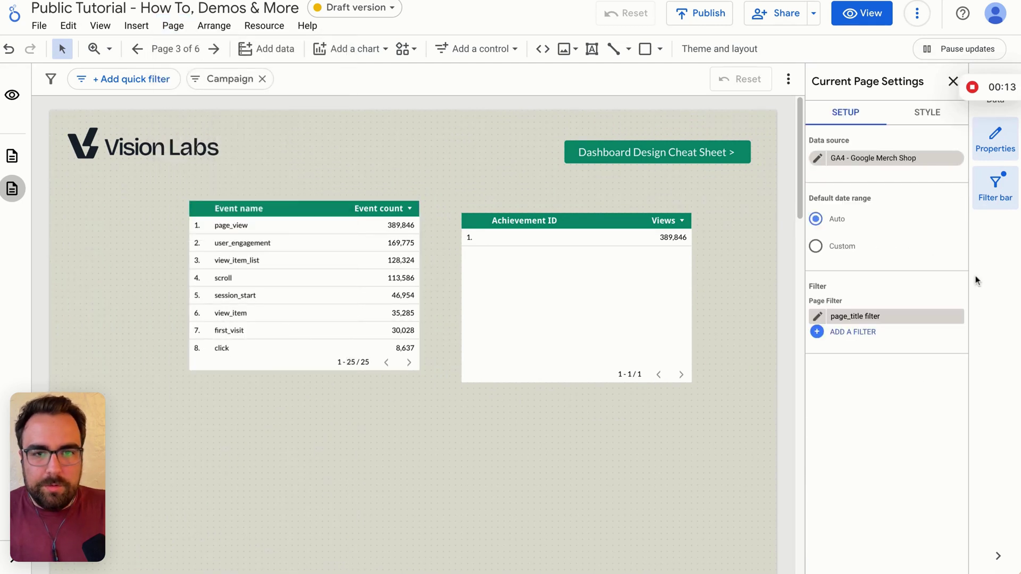
click(957, 318)
- Inspect the Event name table's page_title filter name and close the editor unchanged
click(333, 271)
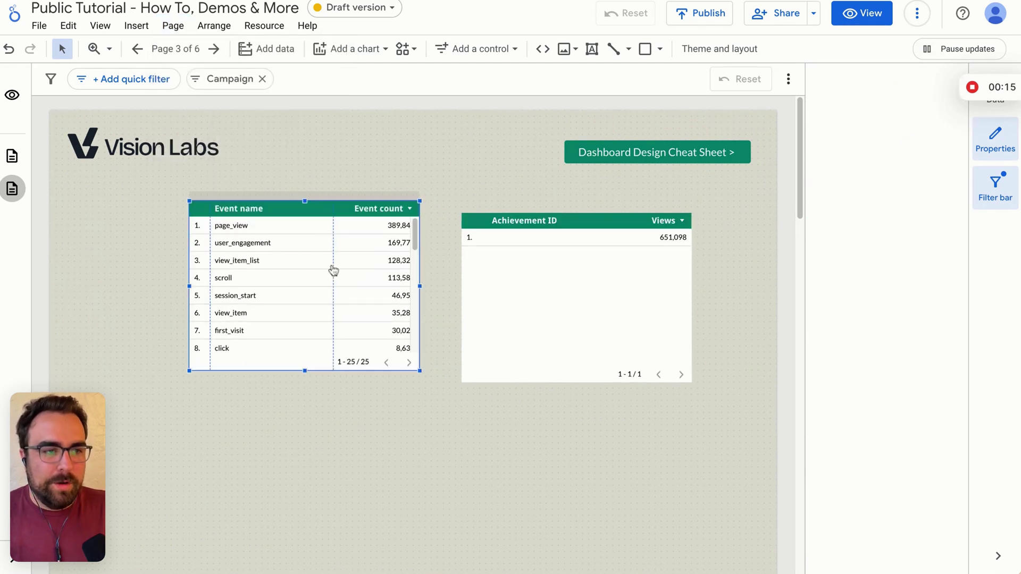
drag(285, 276, 291, 287)
scroll(900, 454, down, 10)
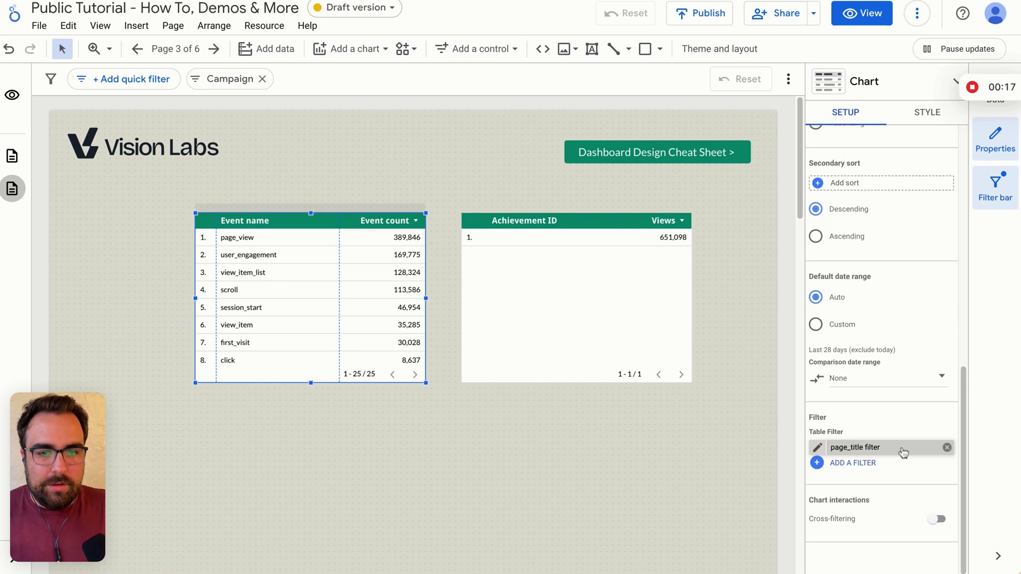
click(818, 448)
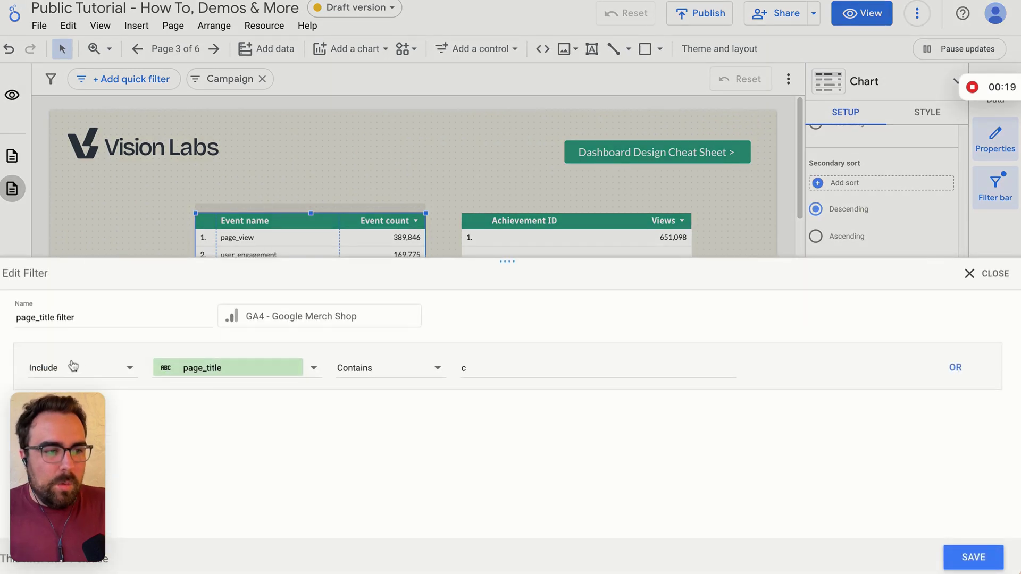
drag(66, 318, 93, 318)
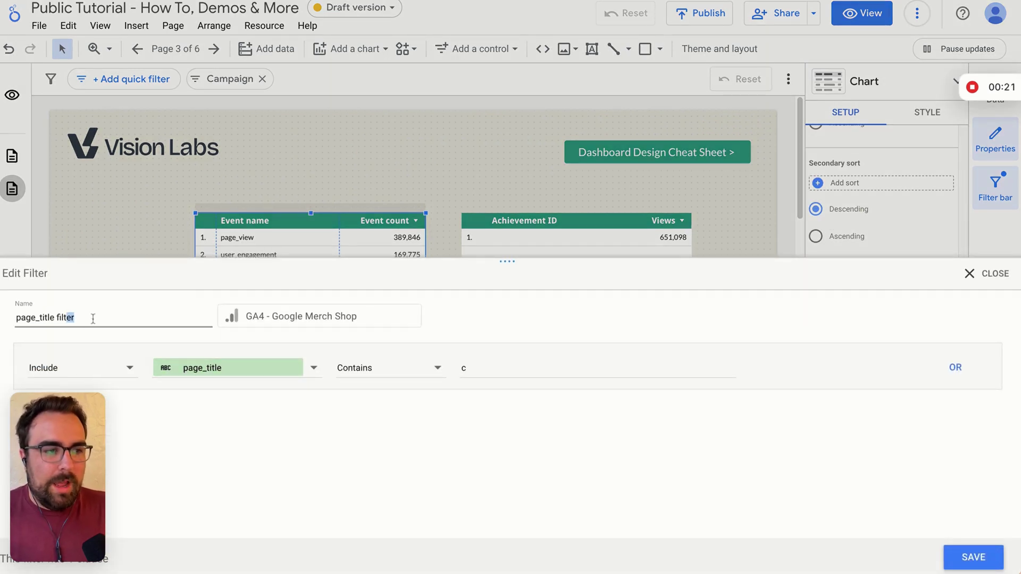
key(shift+Home)
key(shift+Right)
key(shift+Right)
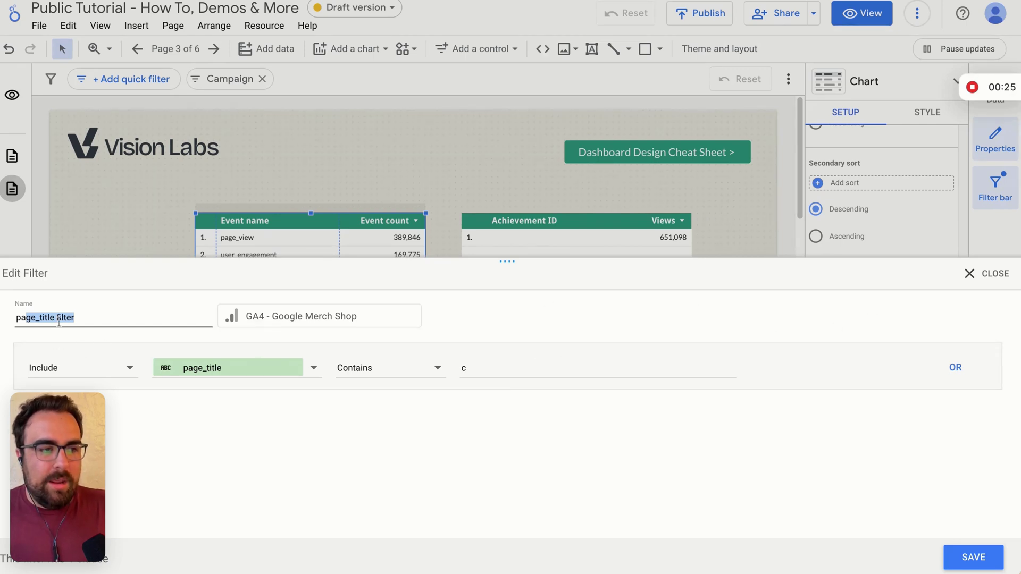
click(985, 274)
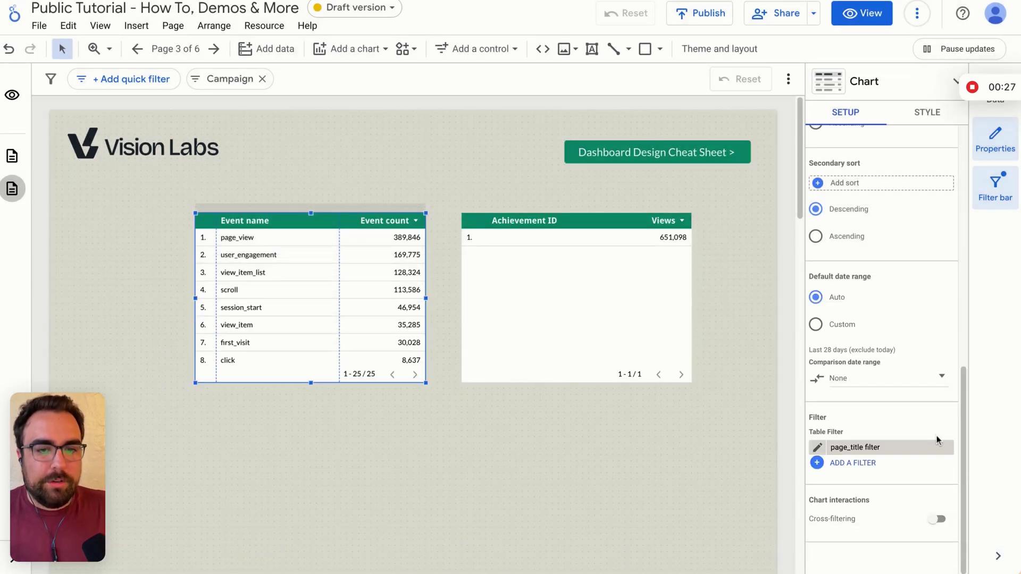
- Remove the table's page_title filter and create a new Include filter in its place
click(947, 448)
click(846, 464)
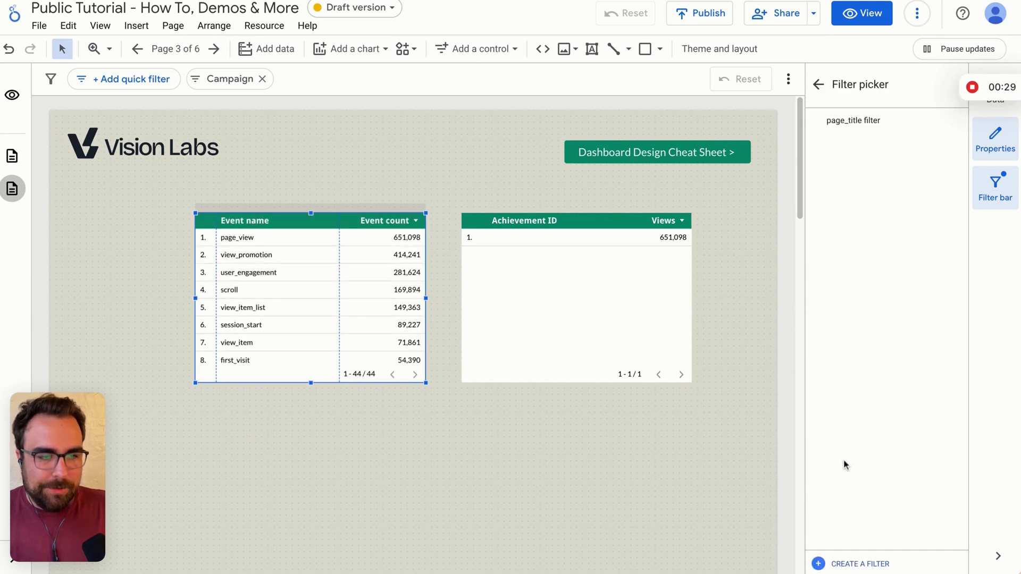
click(856, 561)
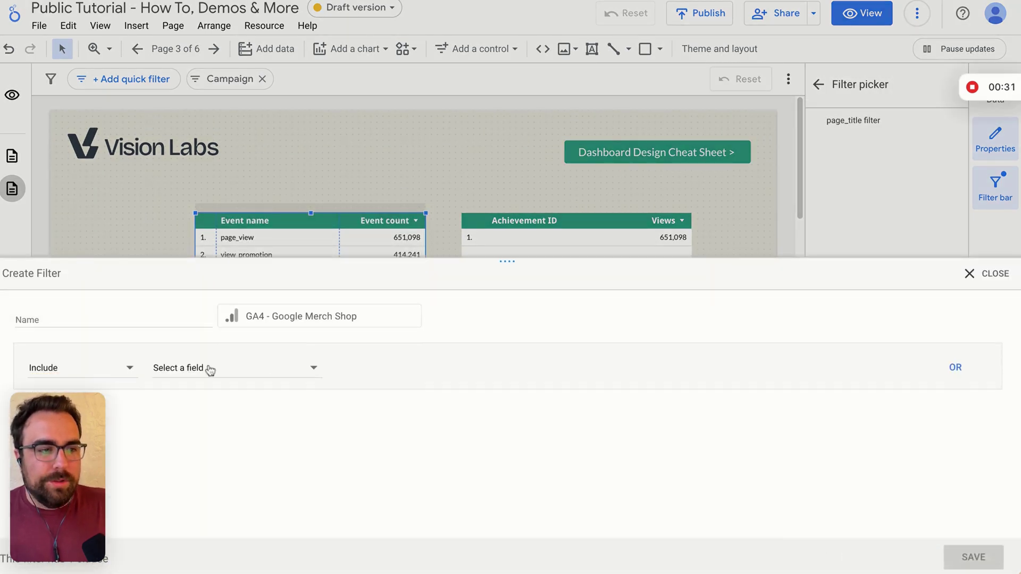
click(148, 318)
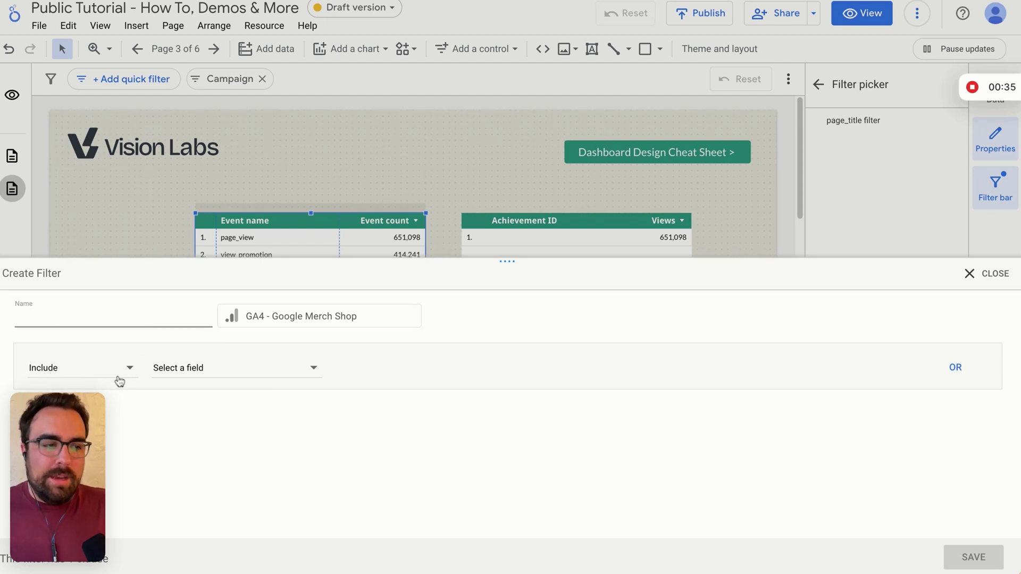
click(85, 366)
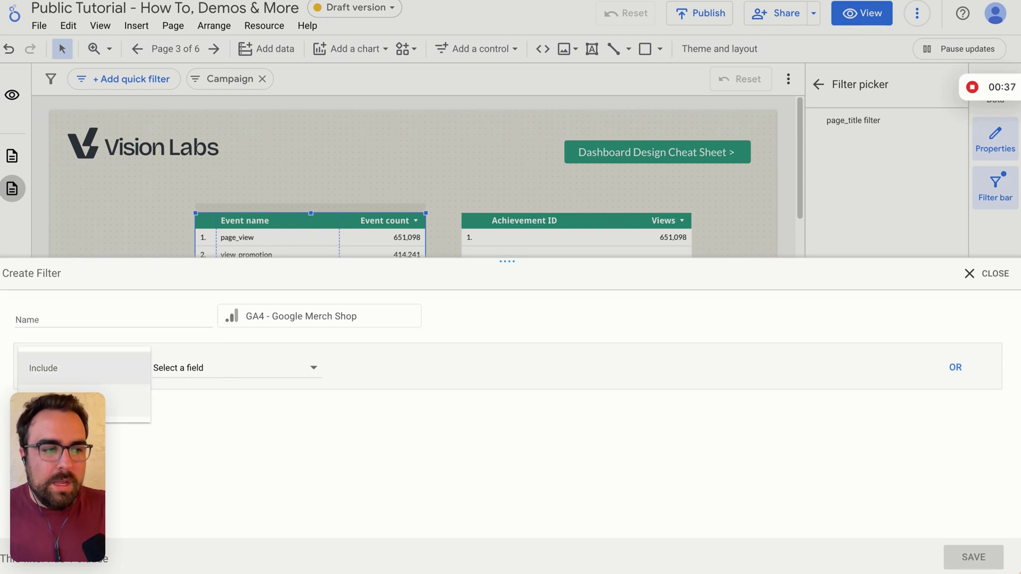
click(128, 400)
click(70, 375)
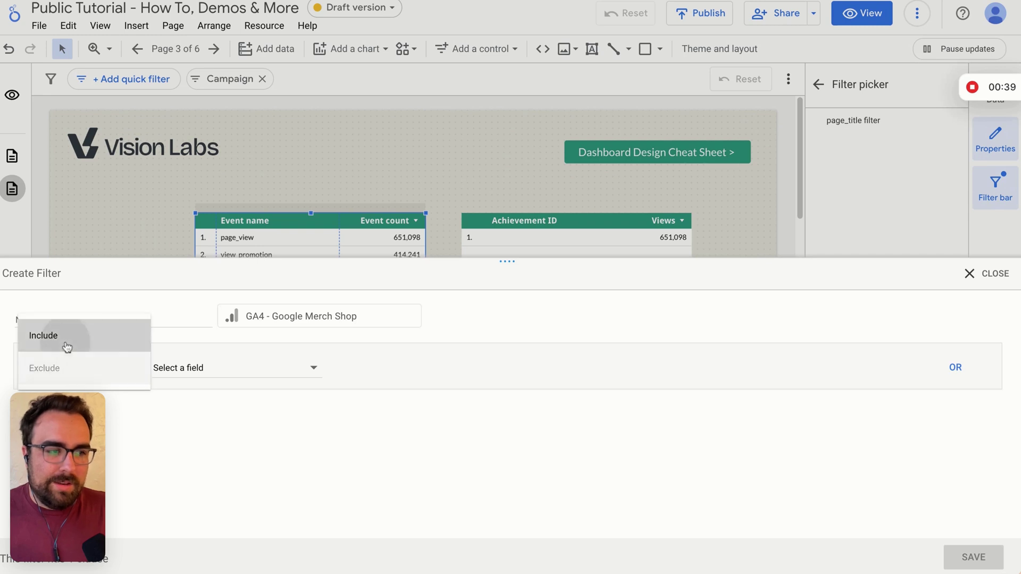
click(66, 346)
- Set the filter condition to Page path contains google and save it
click(220, 369)
scroll(218, 460, down, 15)
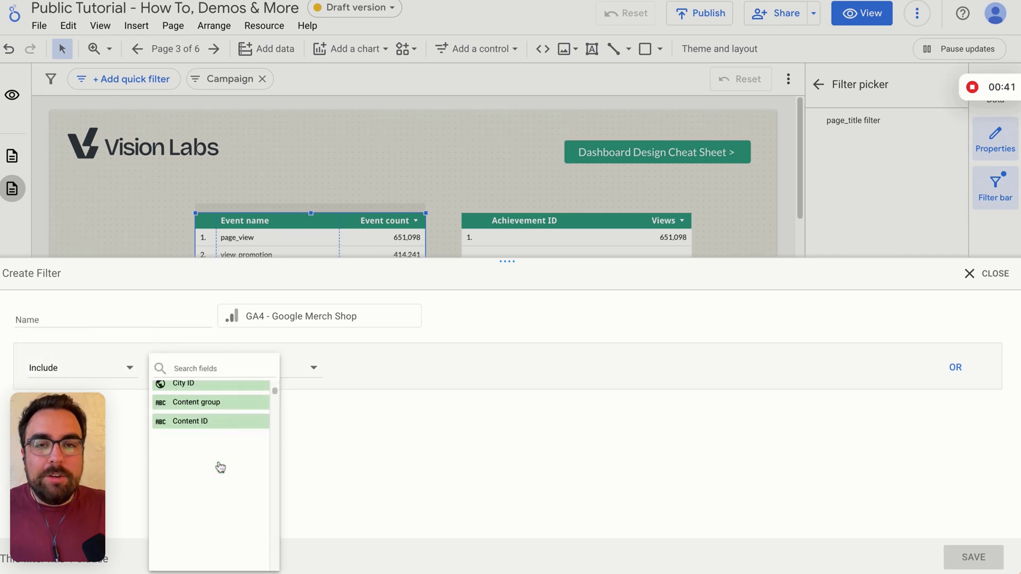
scroll(223, 464, down, 5)
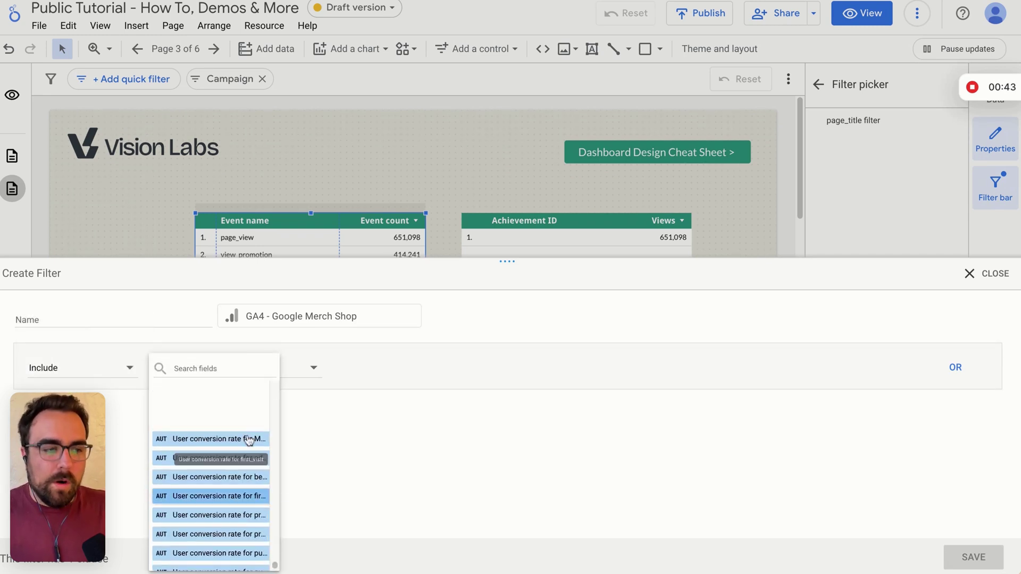
click(382, 469)
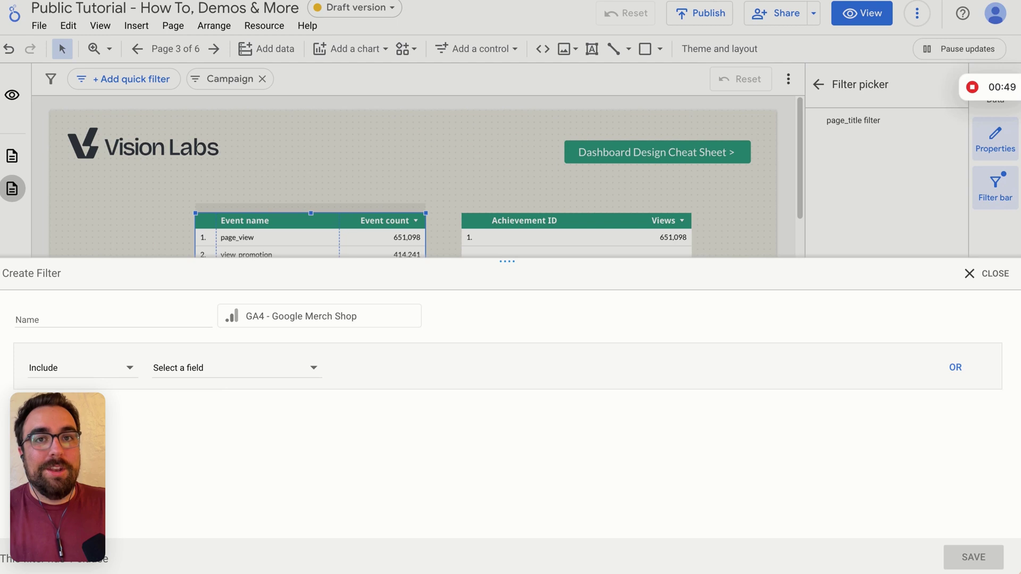
click(100, 368)
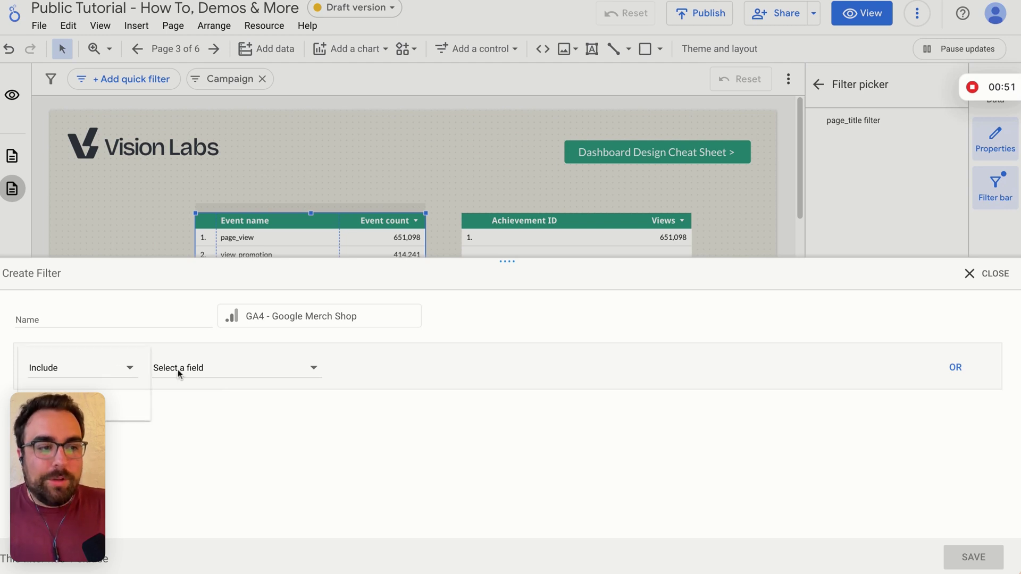
click(232, 368)
click(214, 369)
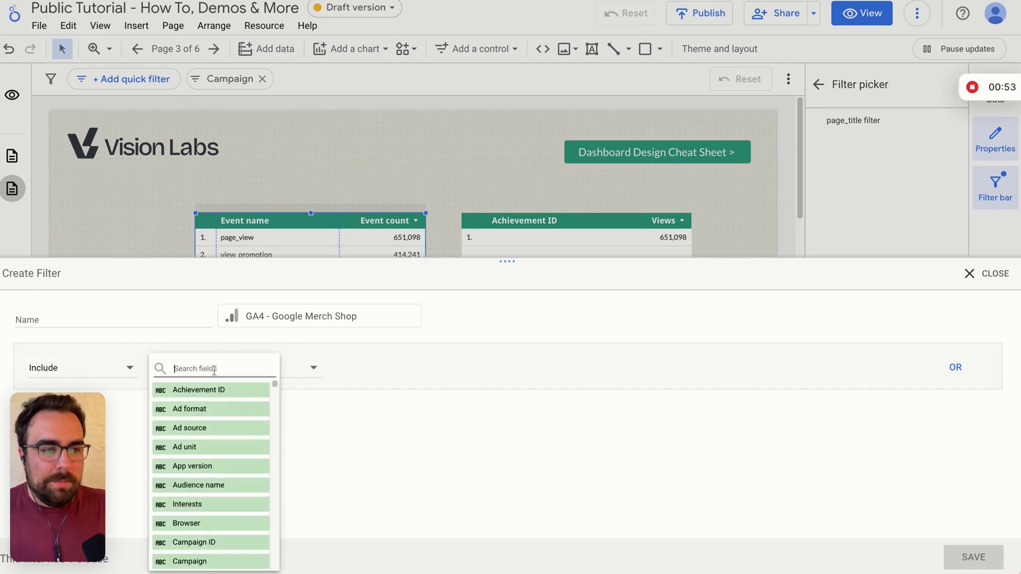
text(page)
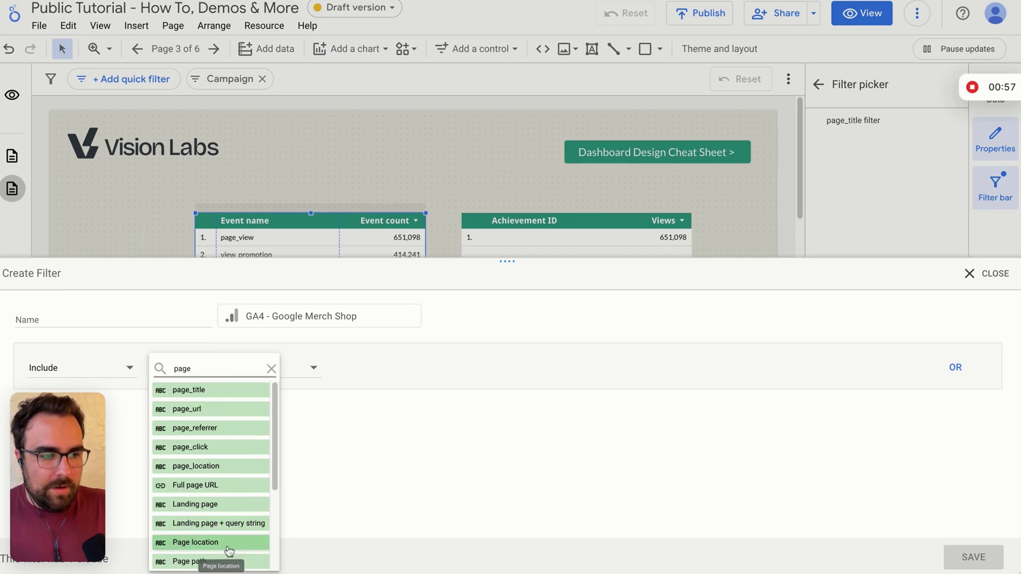
click(234, 560)
click(420, 368)
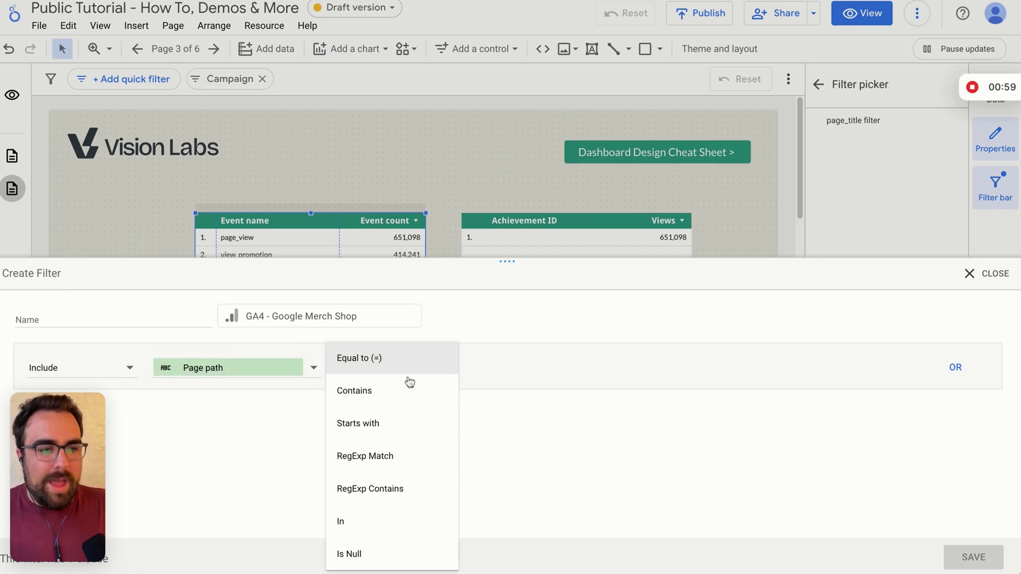
click(393, 390)
text(google)
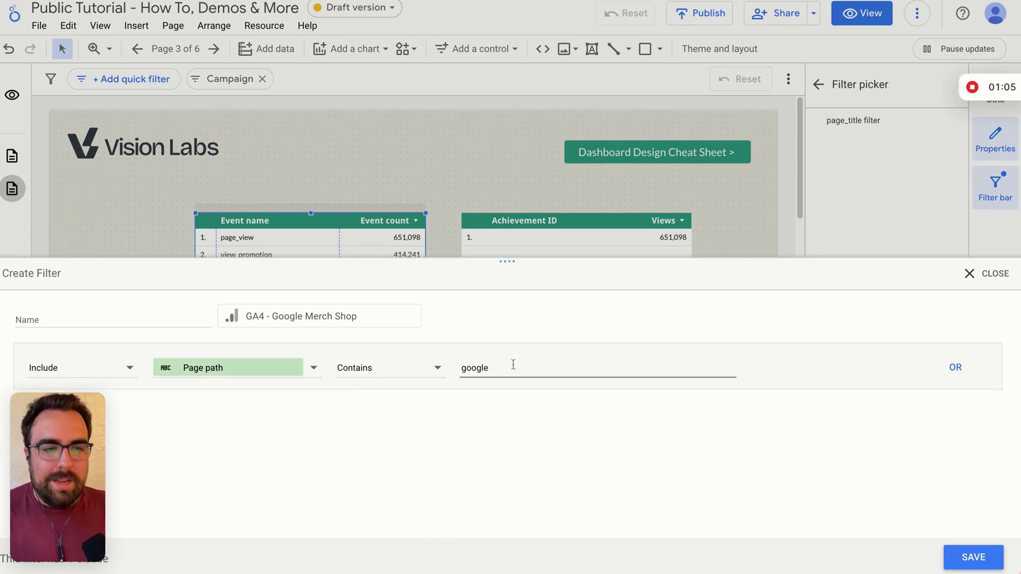
click(974, 557)
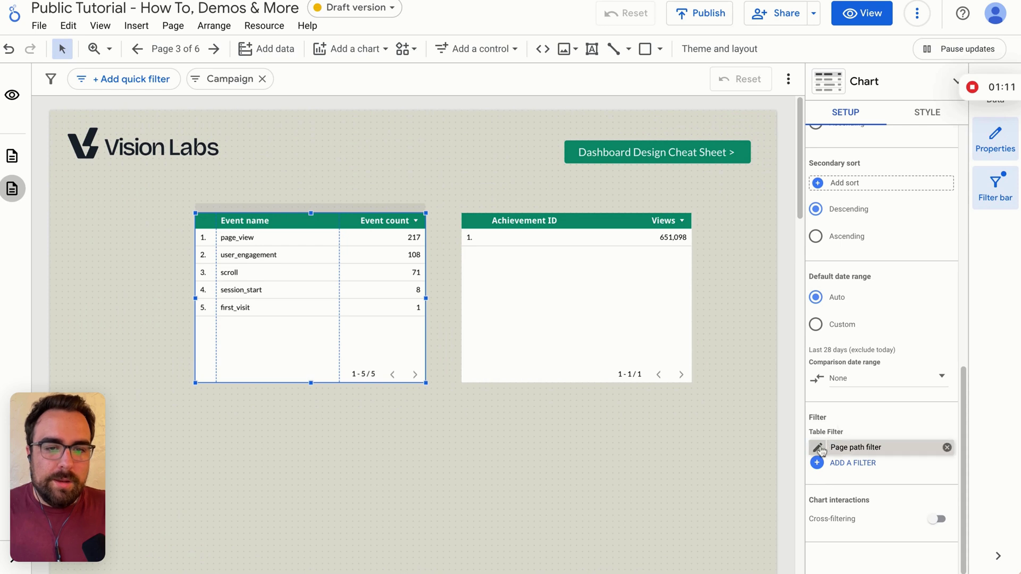
click(856, 447)
- Rename the Page path filter to 'I - Page Path - c - google', save, and nudge the table up-left
drag(38, 317, 118, 317)
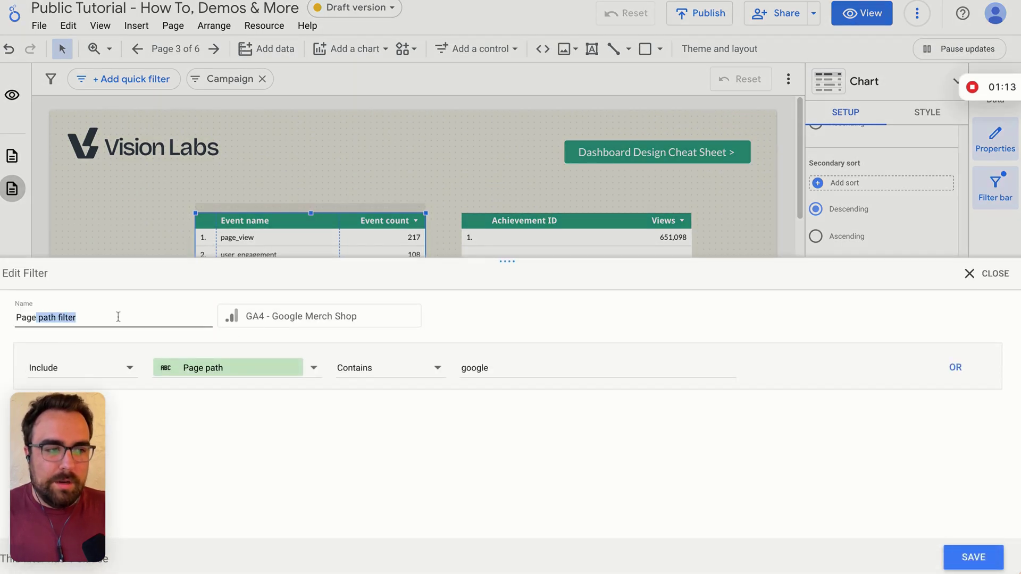
triple_click(47, 318)
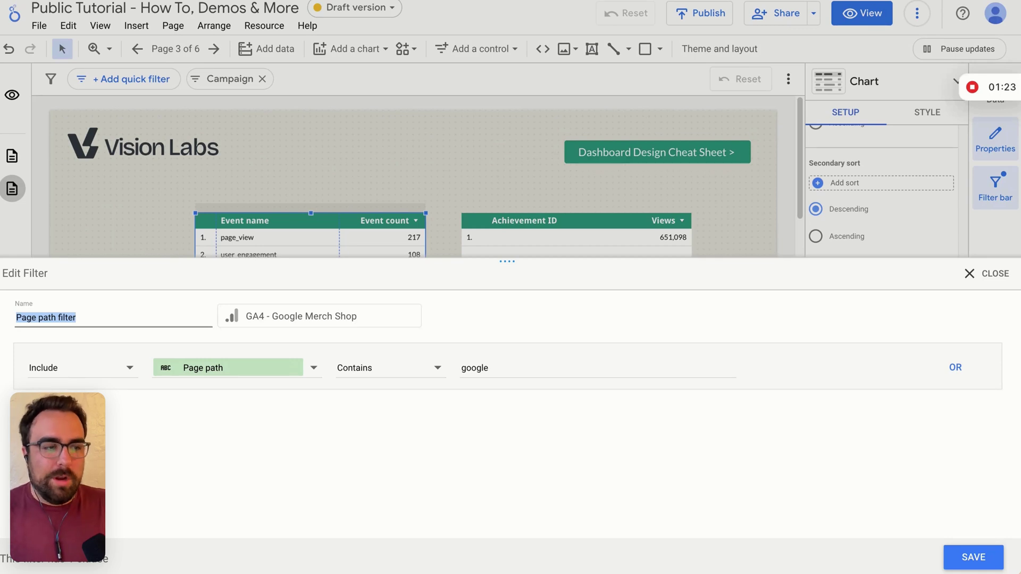
key(BackSpace)
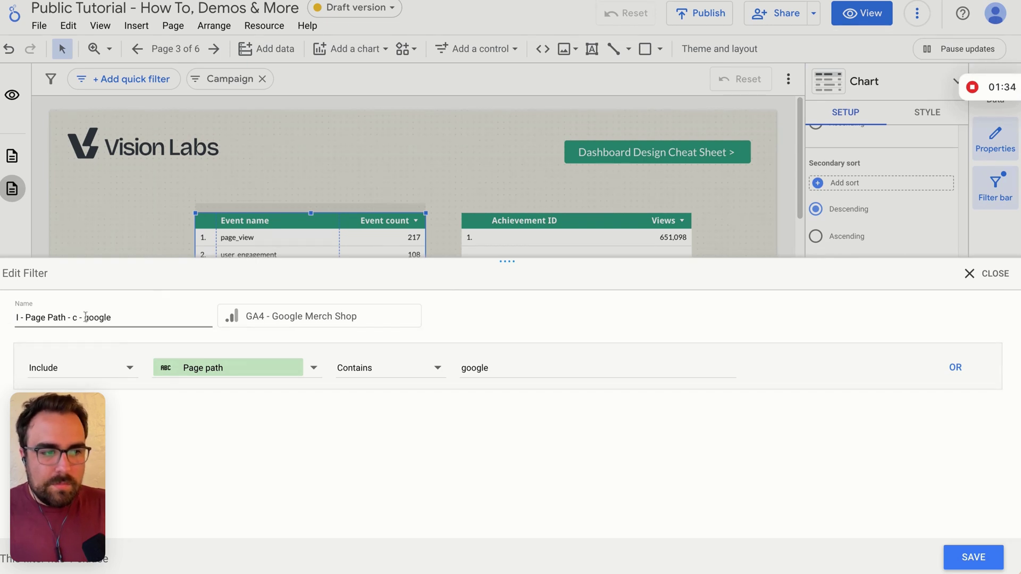
click(967, 556)
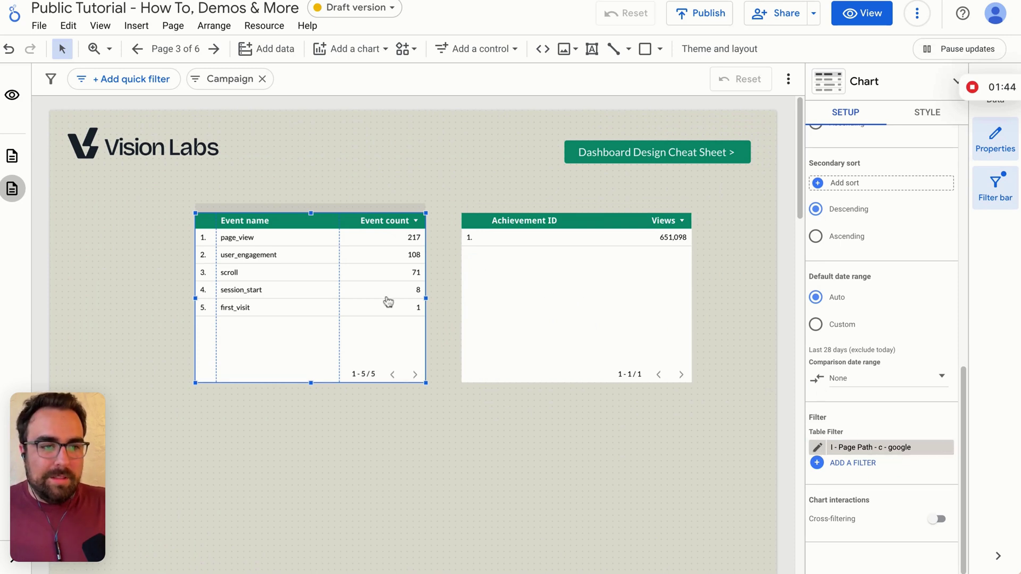
drag(396, 306, 379, 299)
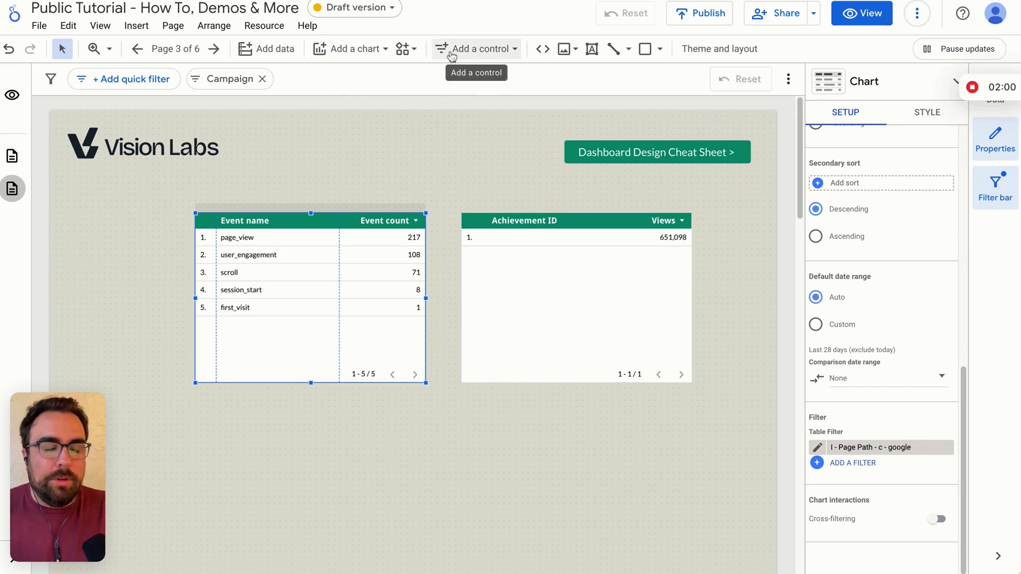
- Add a scorecard to the page, move the Event name table down-left, and enlarge the scorecard
click(367, 53)
click(333, 146)
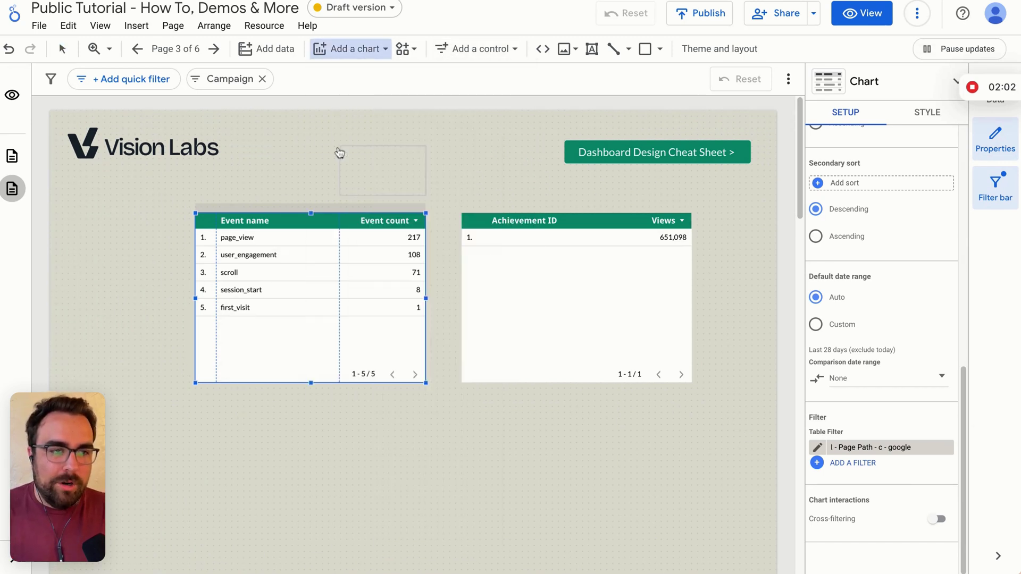
click(81, 190)
drag(307, 271, 271, 393)
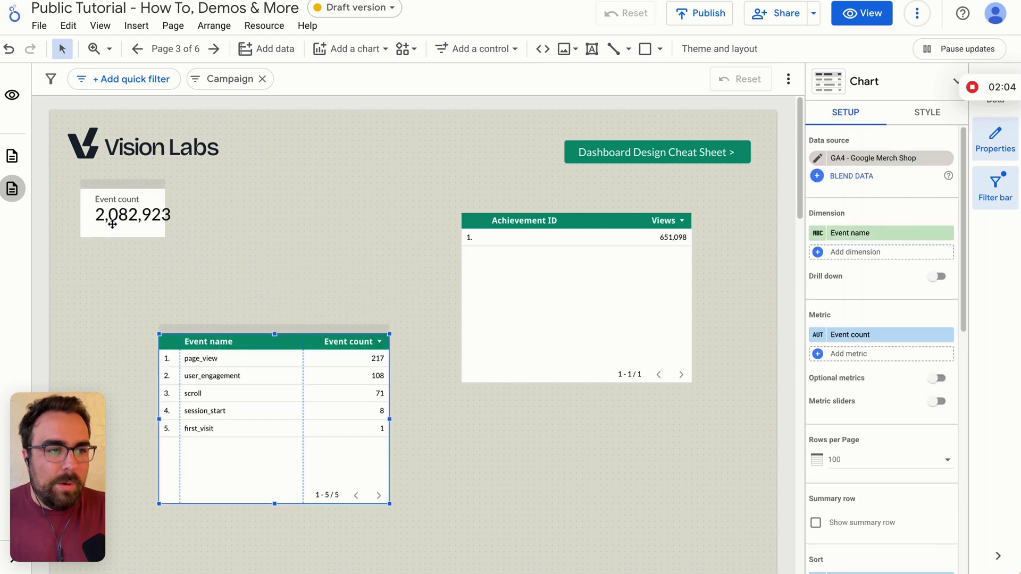
drag(109, 220, 122, 214)
drag(177, 232, 329, 261)
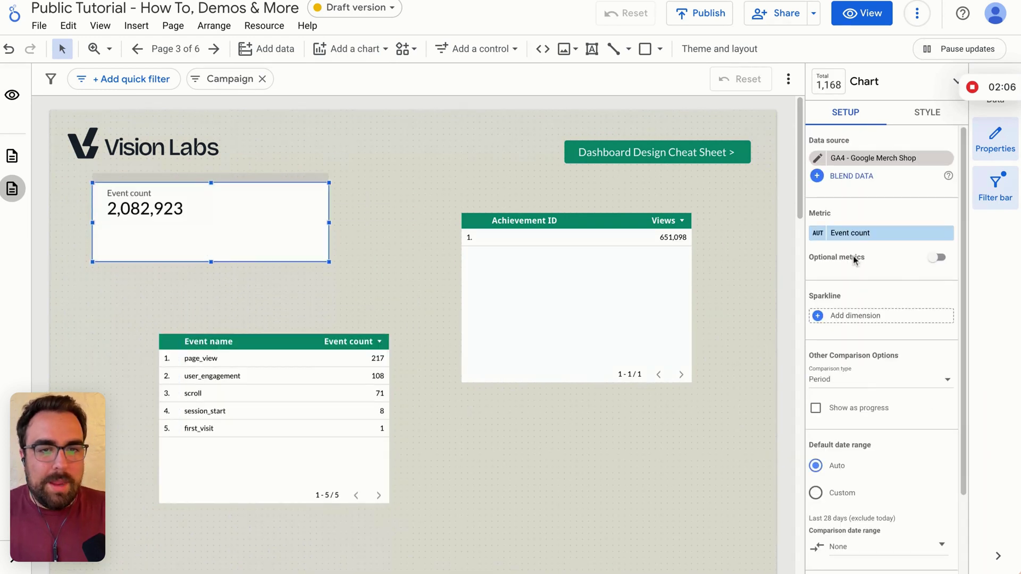
- Switch the scorecard metric to Views (651,098) and shrink it to a compact size
click(854, 238)
text(page view)
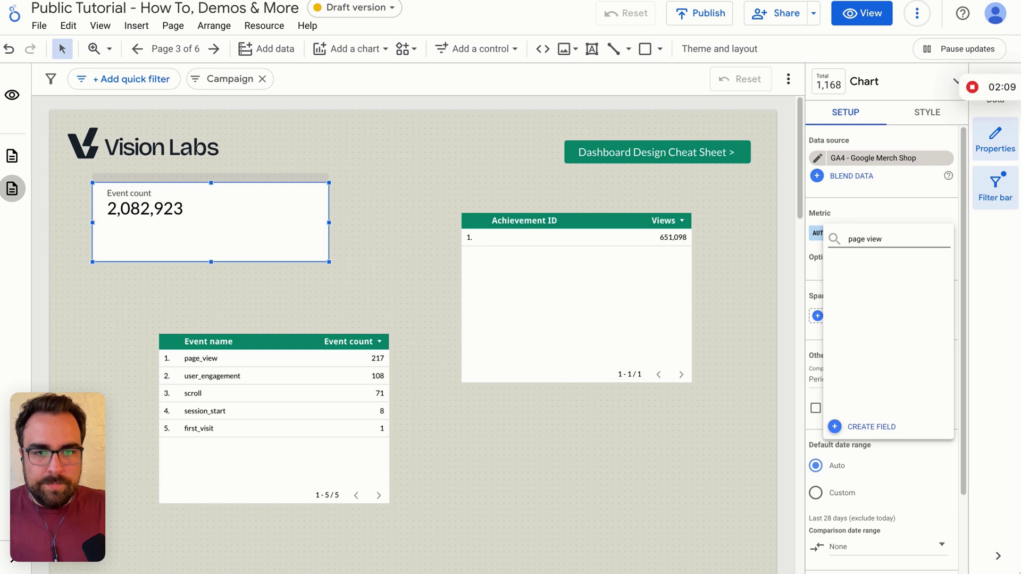
key(ctrl+a)
key(BackSpace)
text(views)
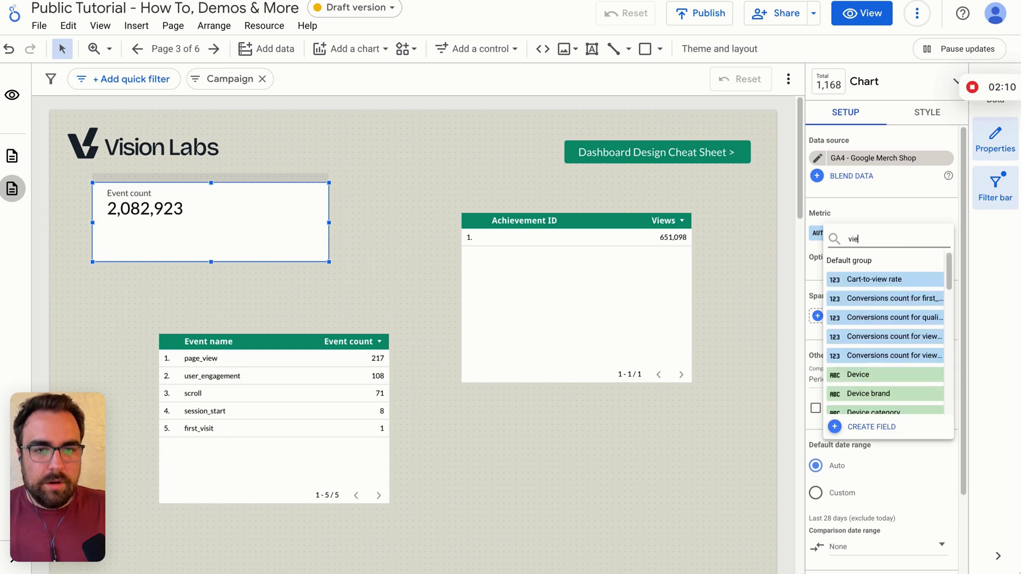
click(867, 294)
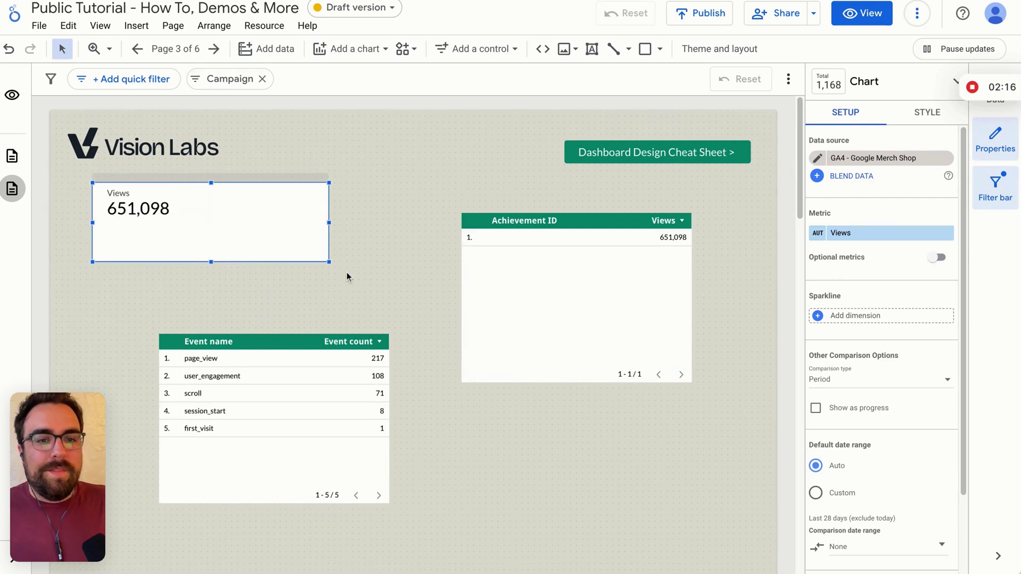
drag(329, 262, 238, 250)
- Apply the I - Page Path - c - google filter to the Views scorecard
scroll(849, 353, down, 2)
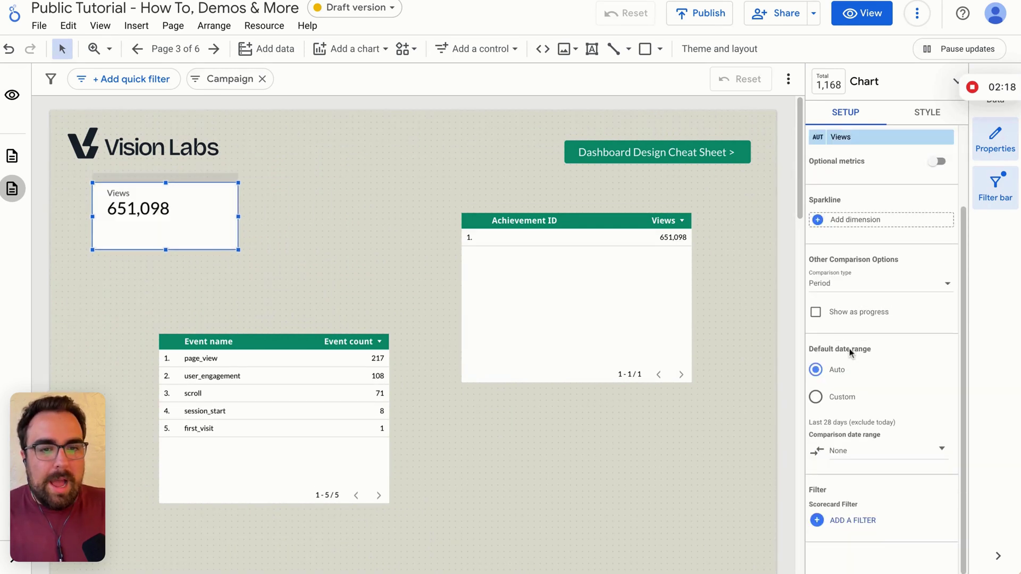
click(857, 520)
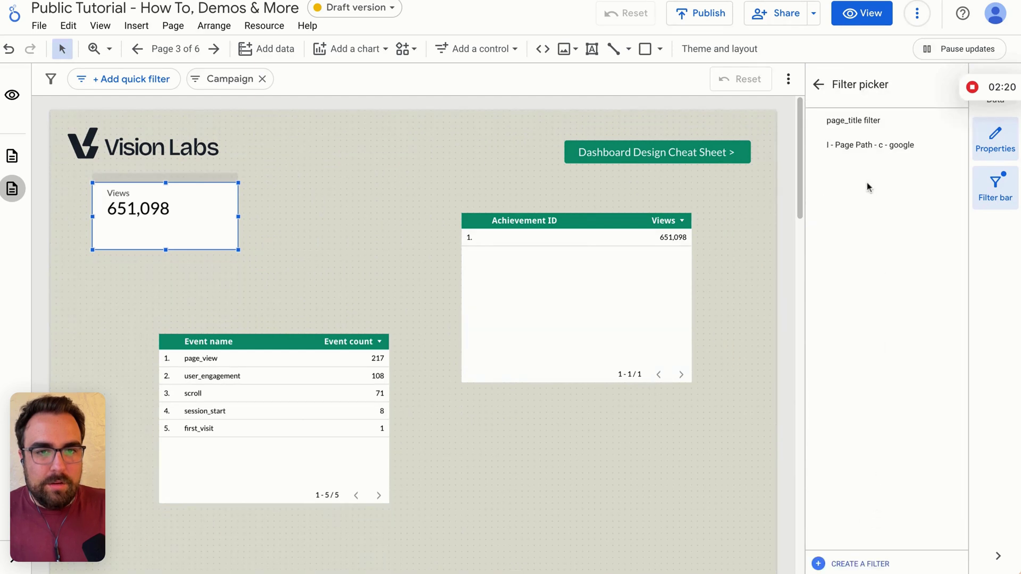
click(888, 148)
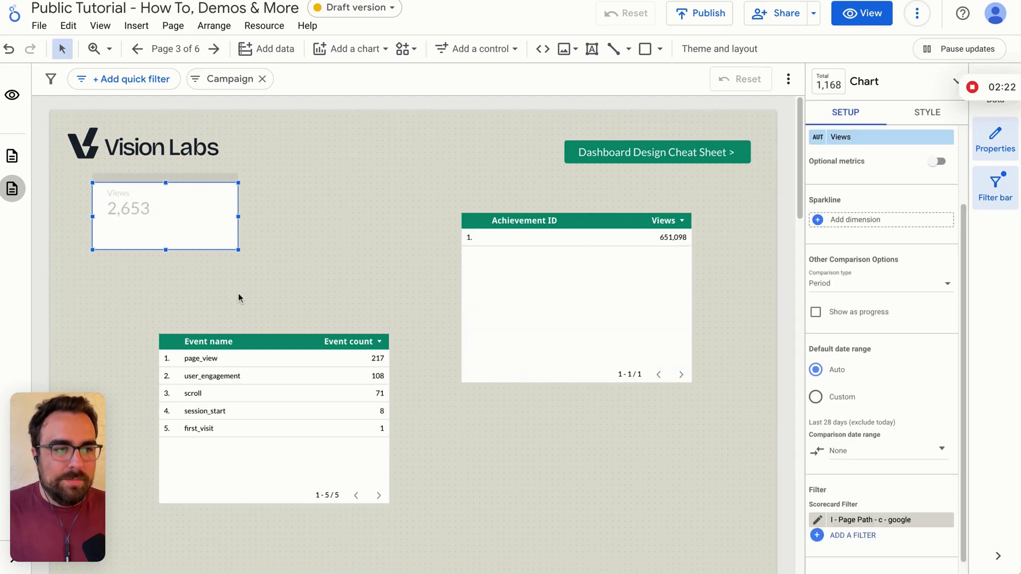
click(290, 283)
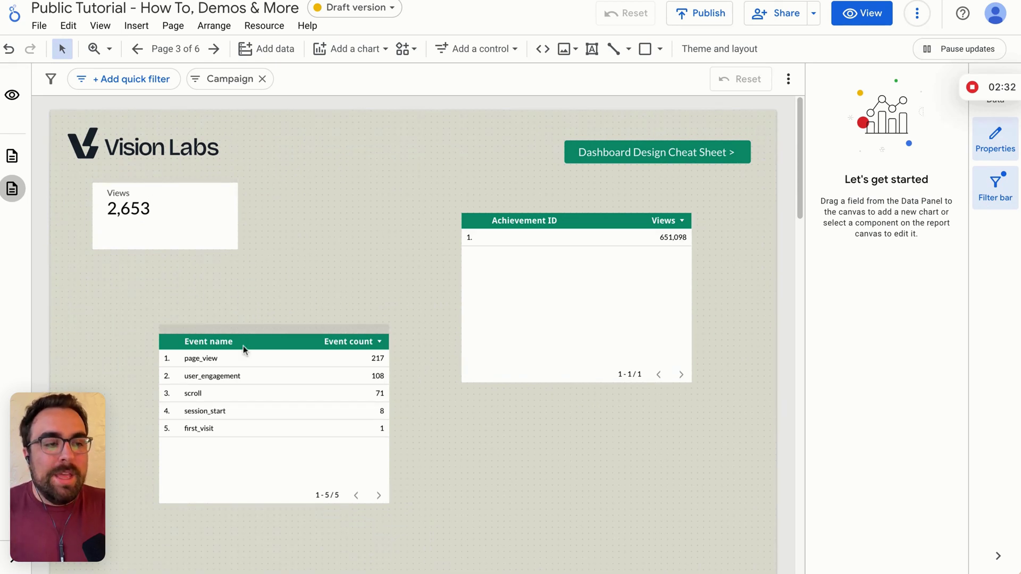
key(ctrl+z)
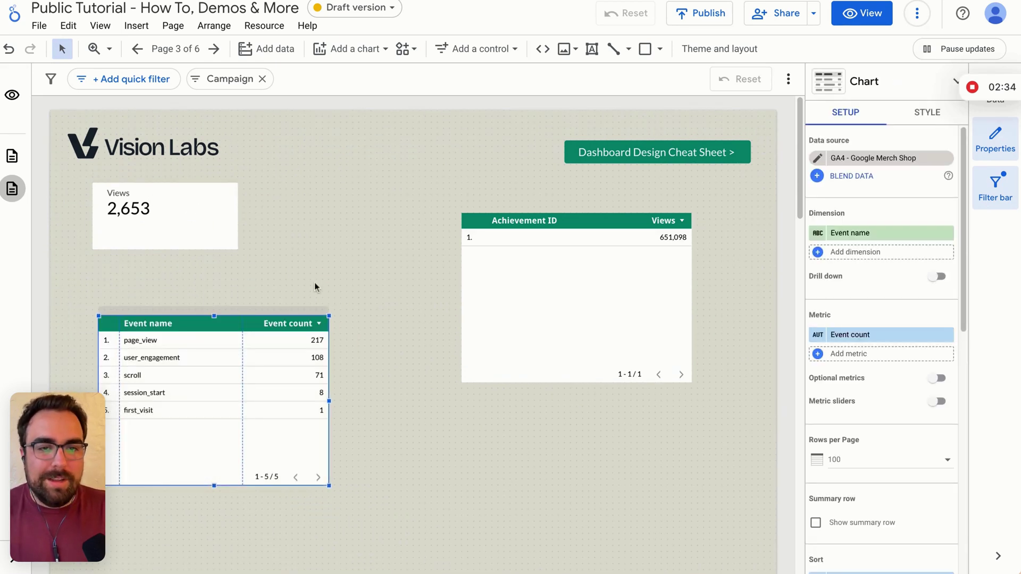
- Rename the scorecard's Views metric to 'Google PageViews'
click(144, 206)
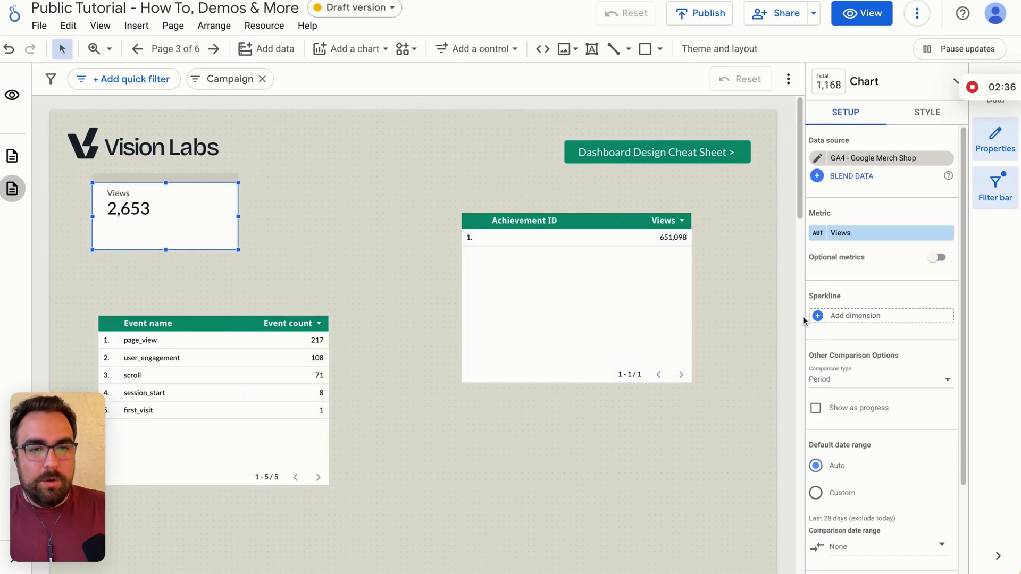
click(822, 234)
text(G)
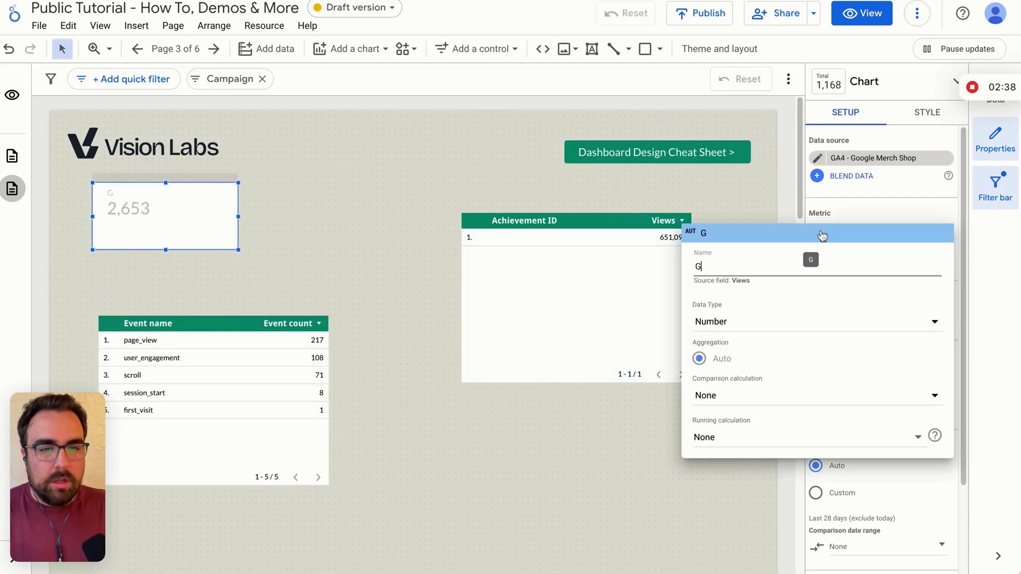
text(oogle PageViews)
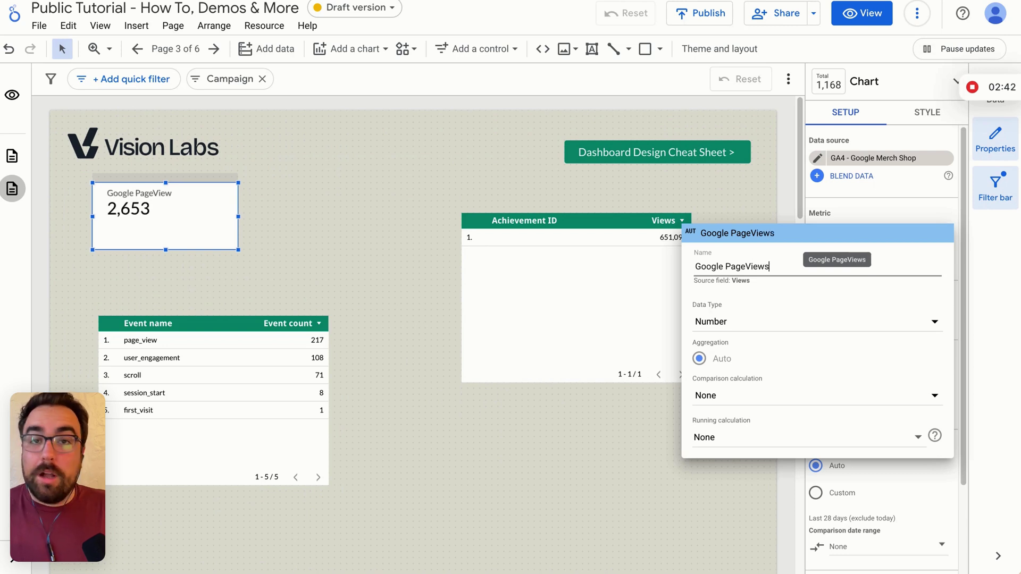
key(Return)
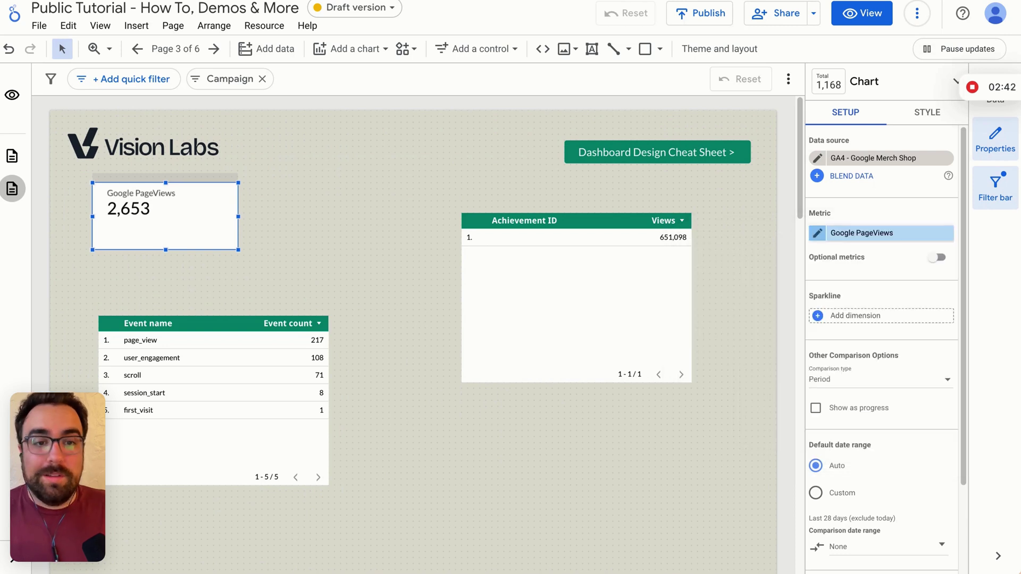
scroll(904, 440, down, 2)
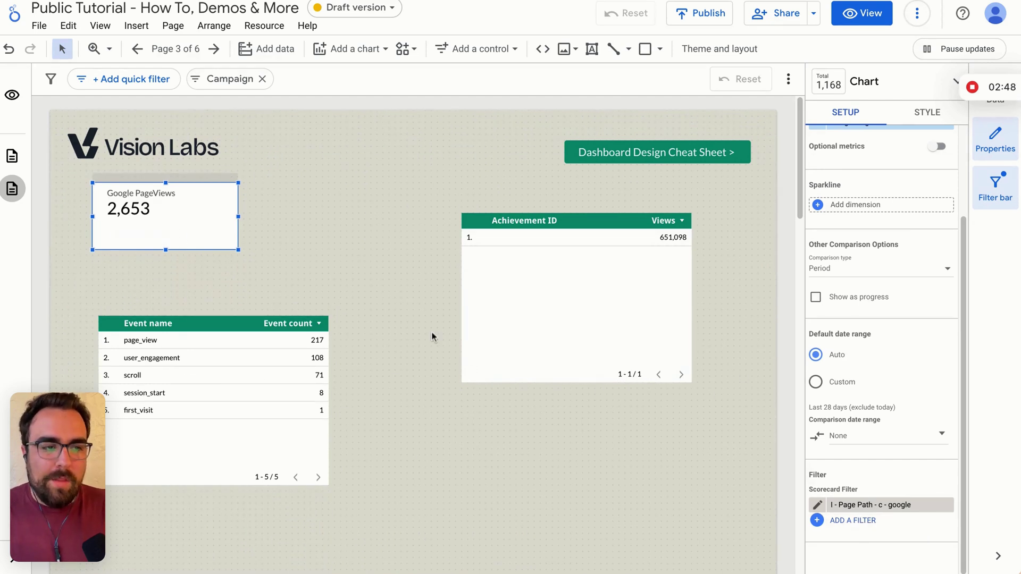
click(393, 250)
- Preview the report, then reposition the Event name table and Google PageViews scorecard to line up
click(862, 13)
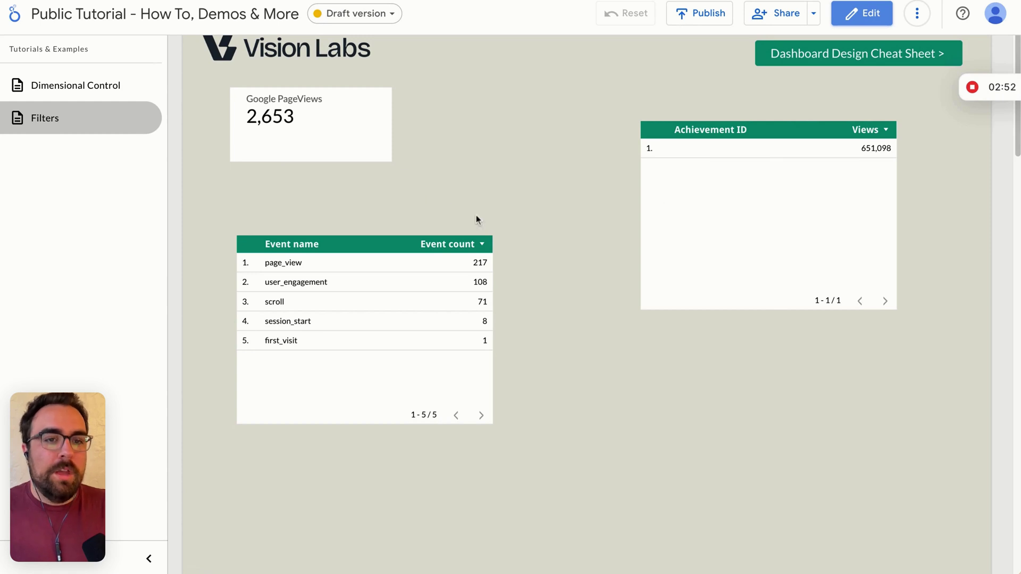
click(862, 13)
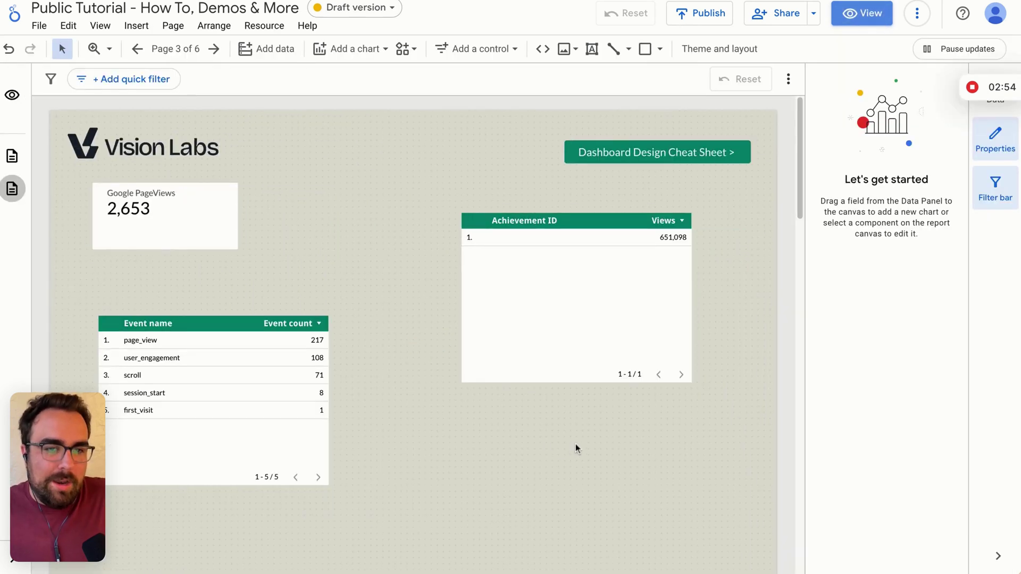
drag(235, 415, 331, 392)
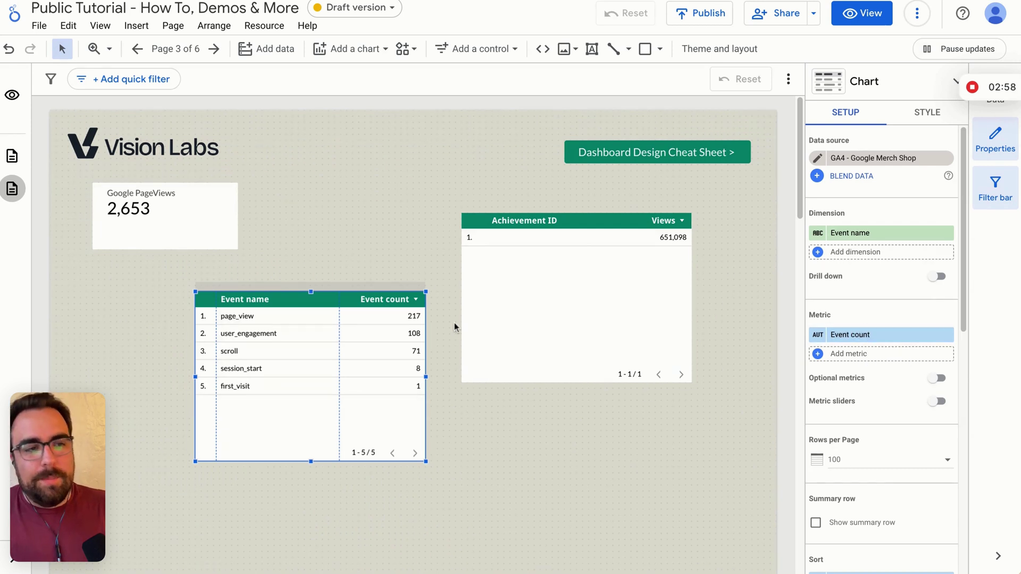
drag(360, 371, 287, 364)
drag(172, 220, 189, 222)
click(279, 350)
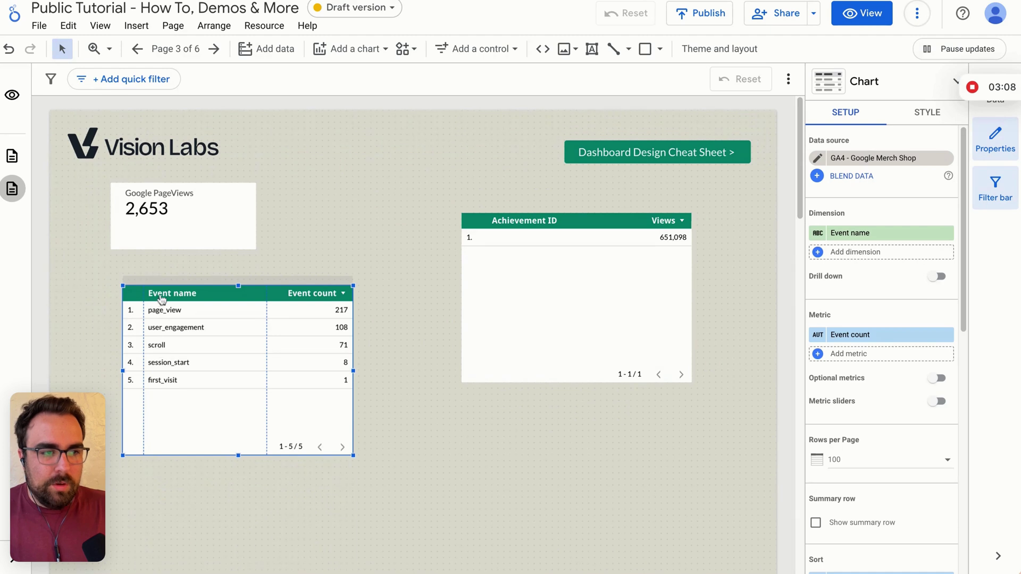
click(172, 234)
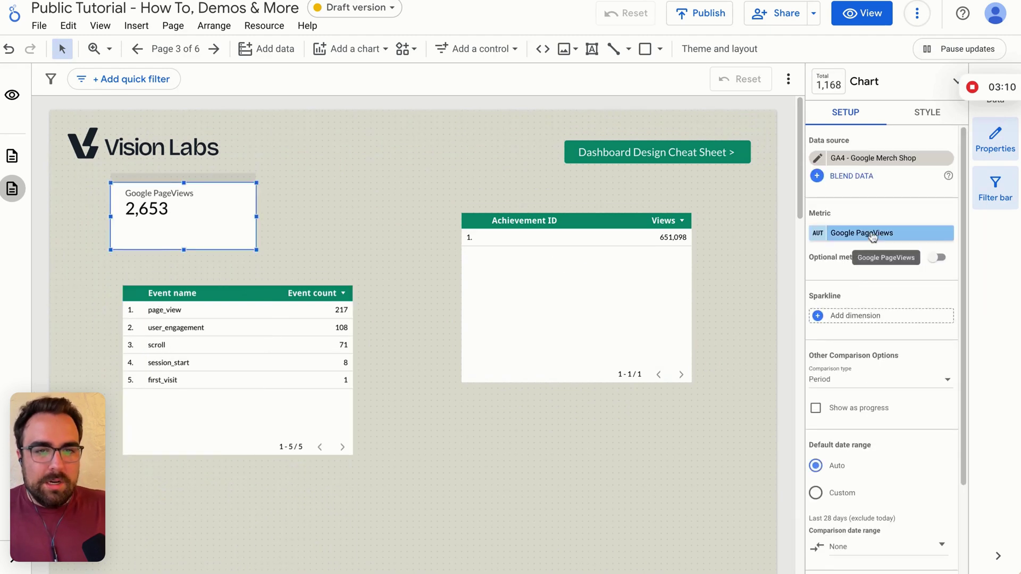
- Shift the scorecard further right and switch its metric from Google PageViews to Sessions (1,041)
drag(178, 213, 268, 216)
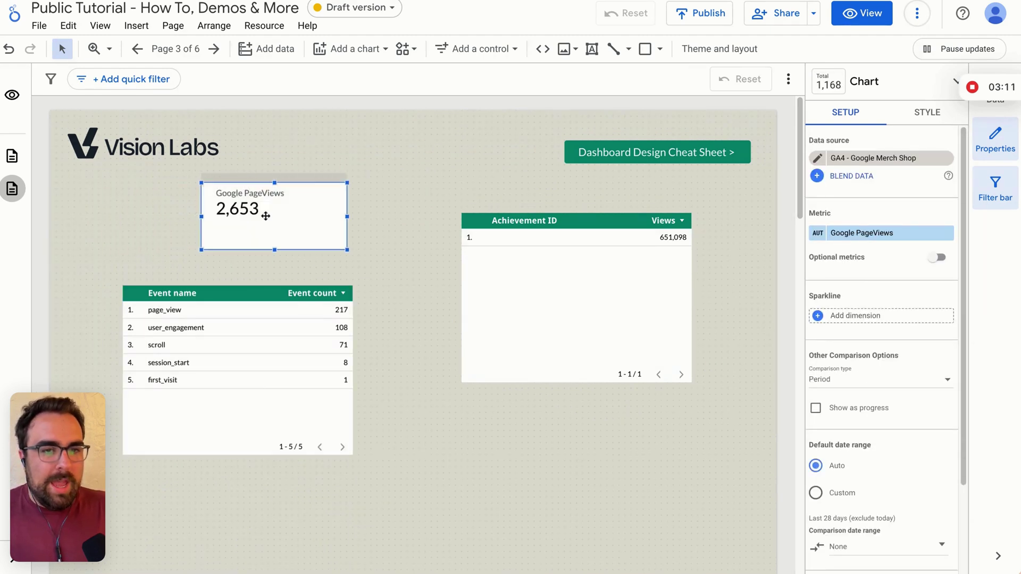
click(862, 234)
text(sessions)
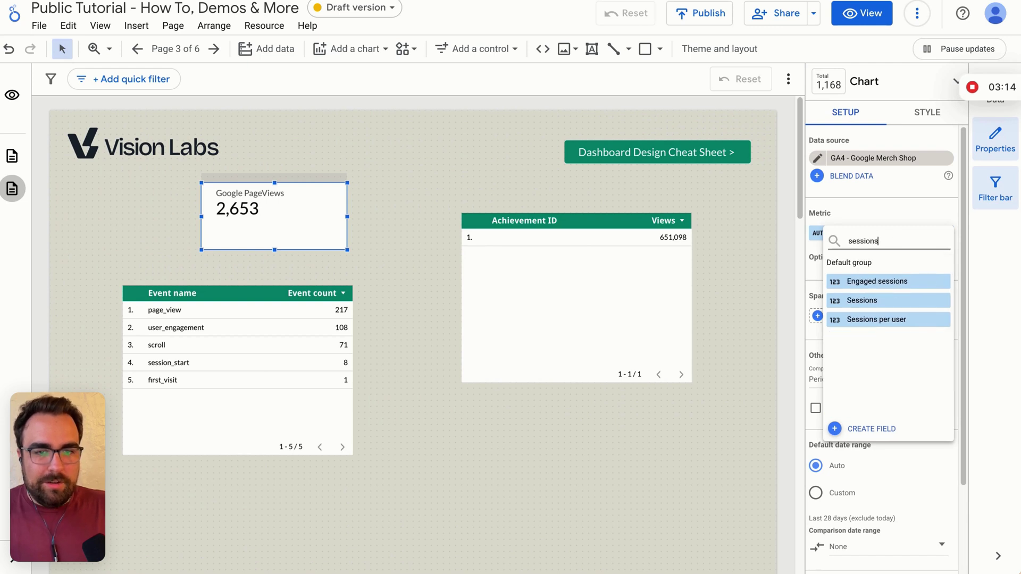
click(872, 301)
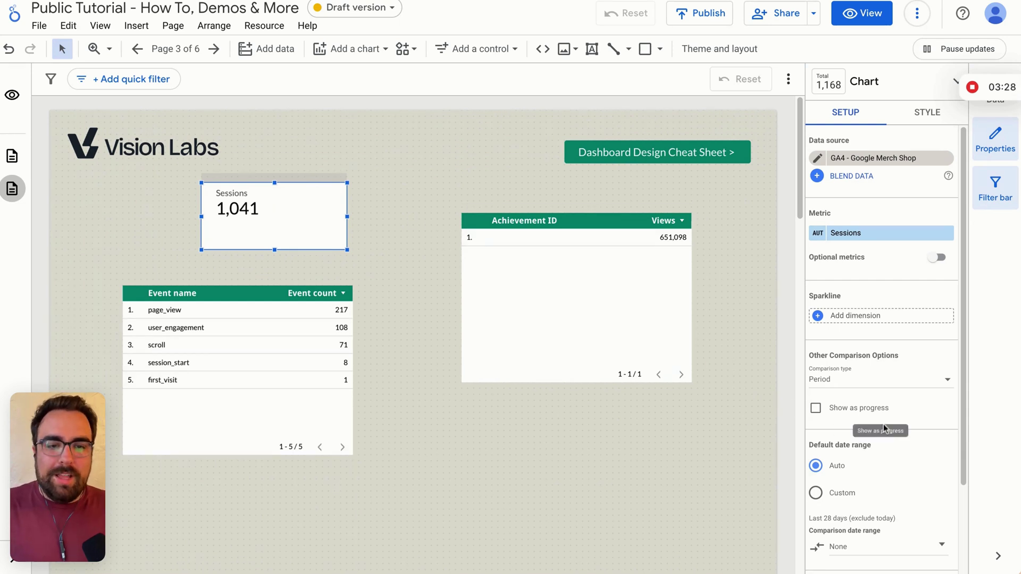
scroll(884, 425, down, 3)
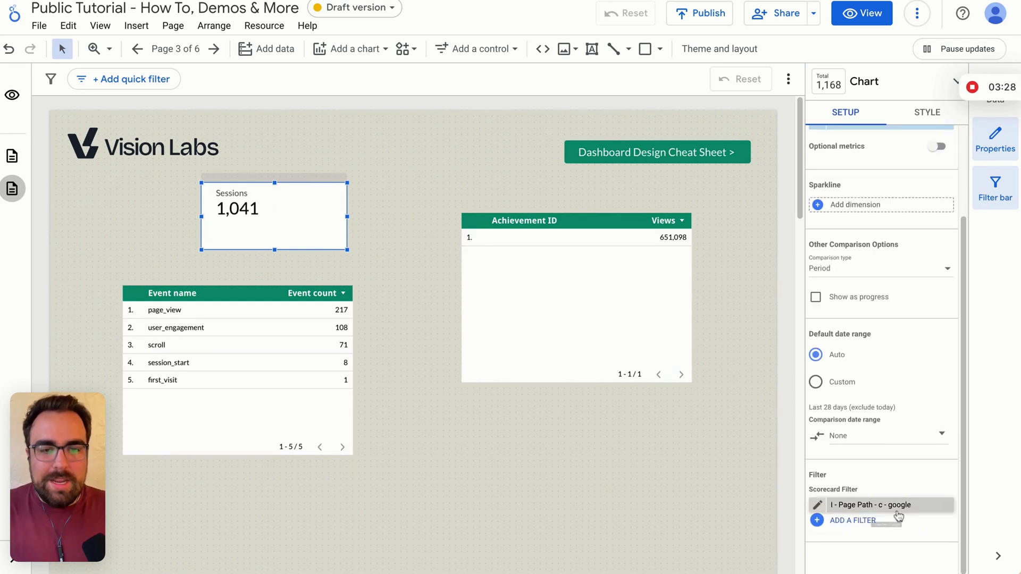
- Add an Include filter 'i - event name = scroll' (Event name equal to scroll) to the Sessions scorecard
click(872, 521)
click(850, 564)
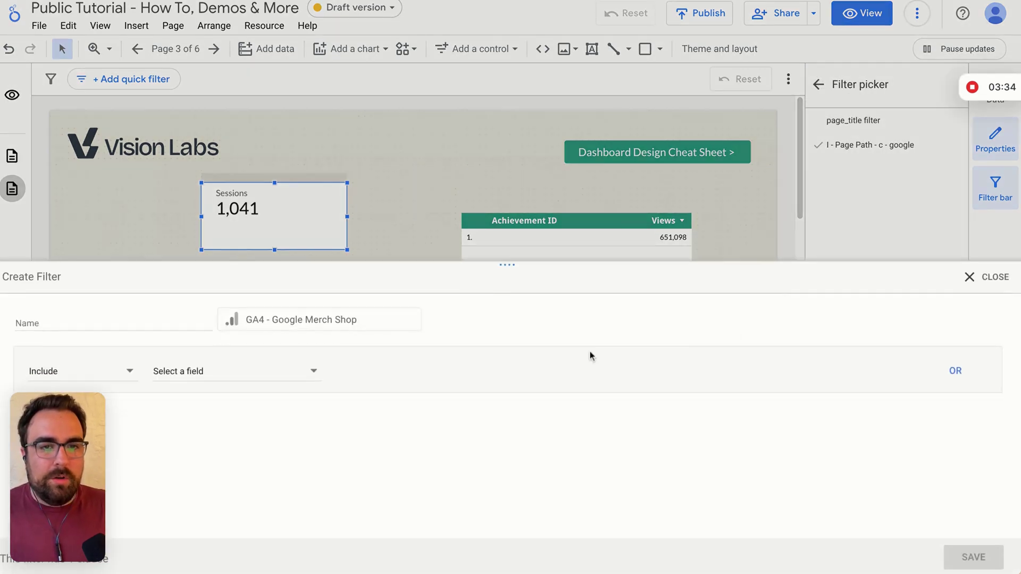
click(216, 375)
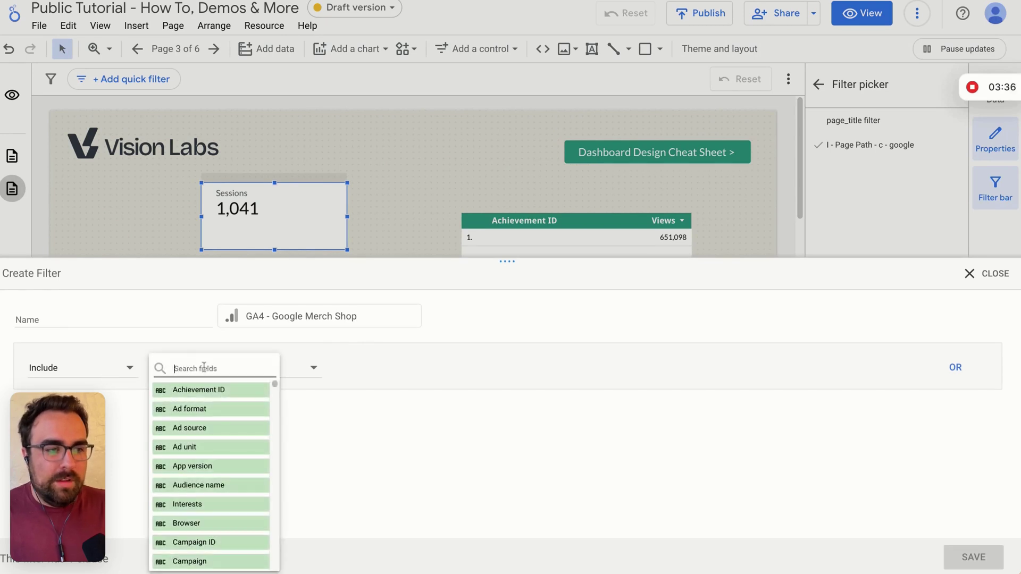
text(event na)
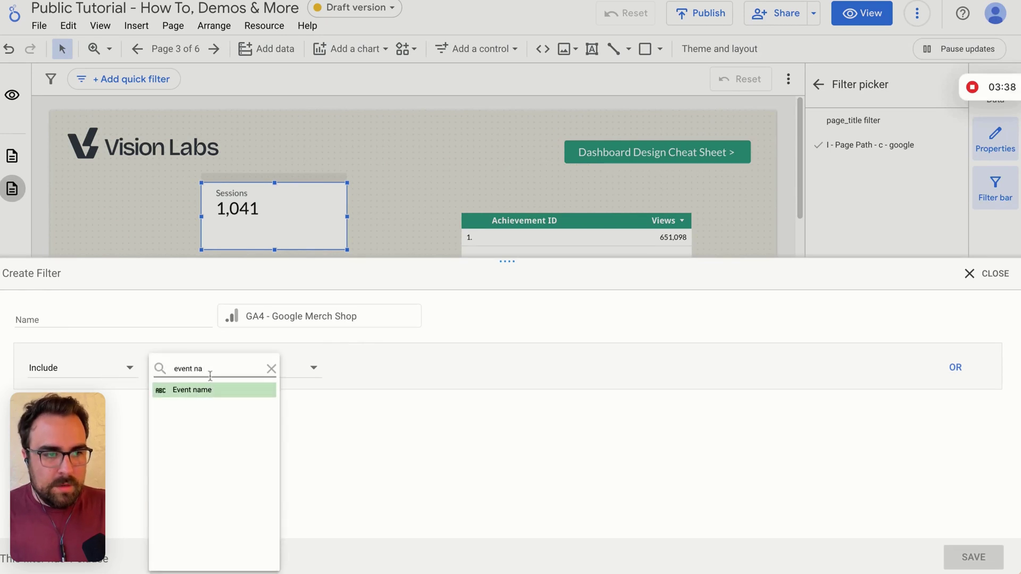
click(219, 392)
click(399, 380)
click(388, 358)
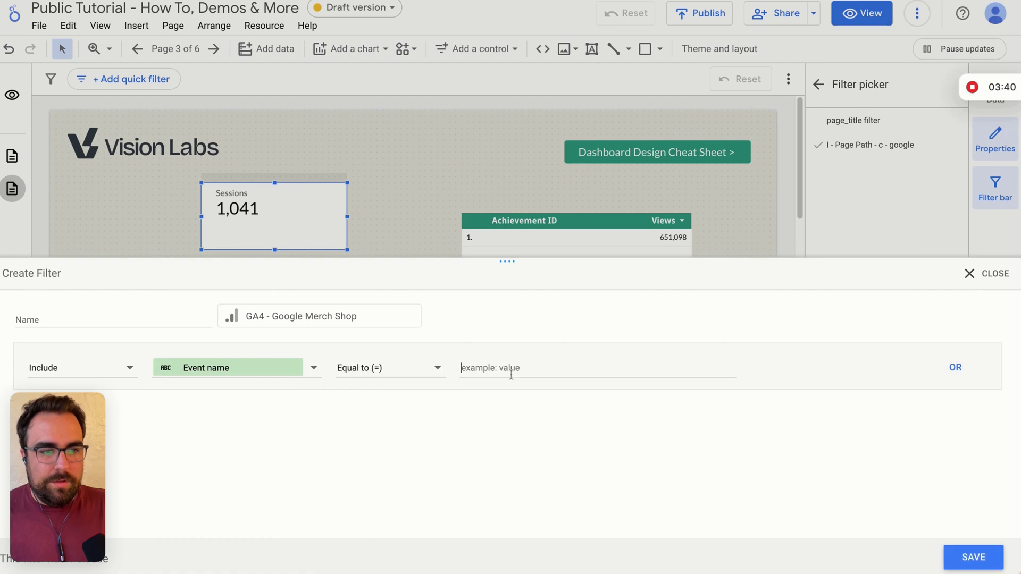
text(scroll)
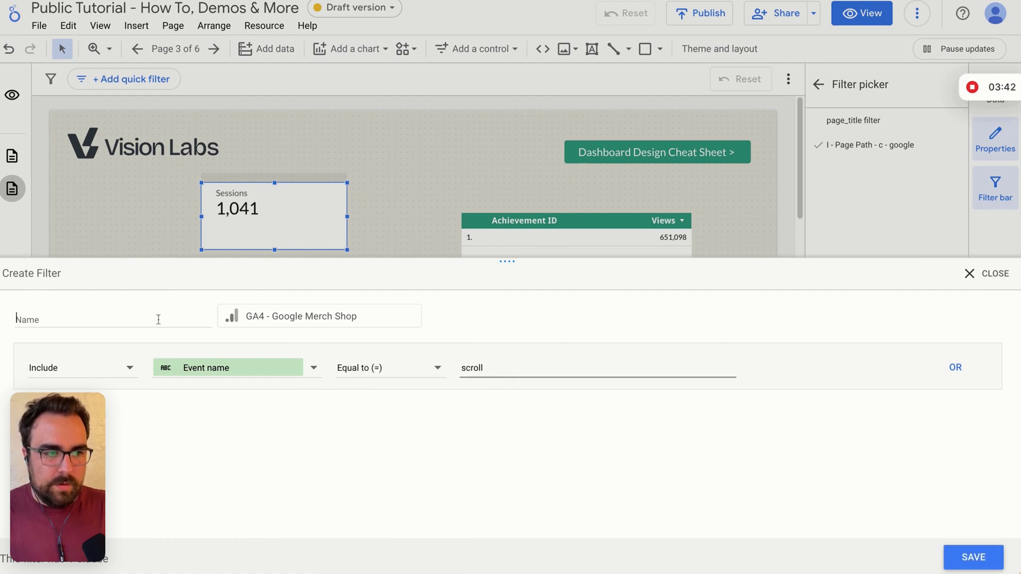
click(159, 319)
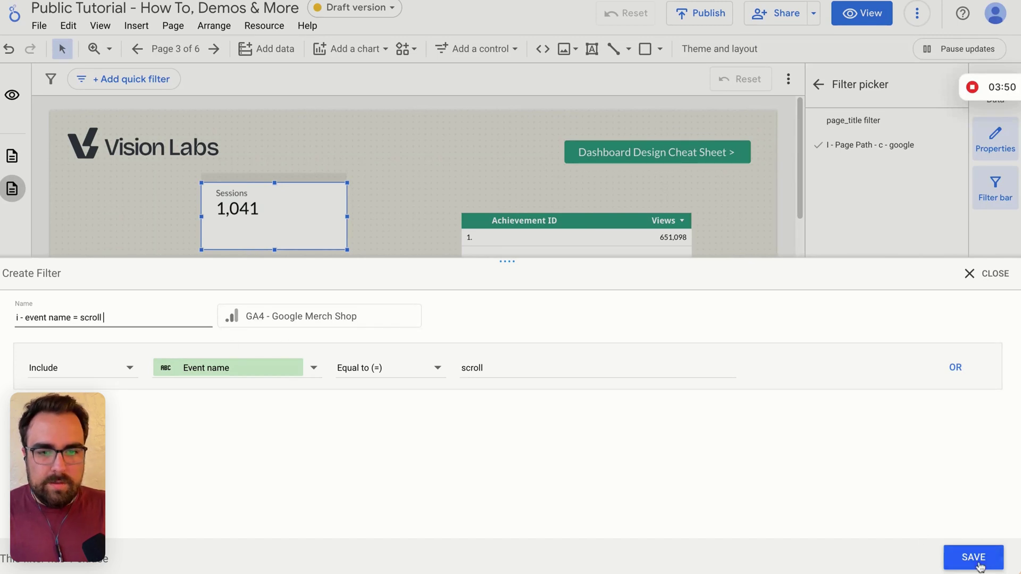
click(973, 557)
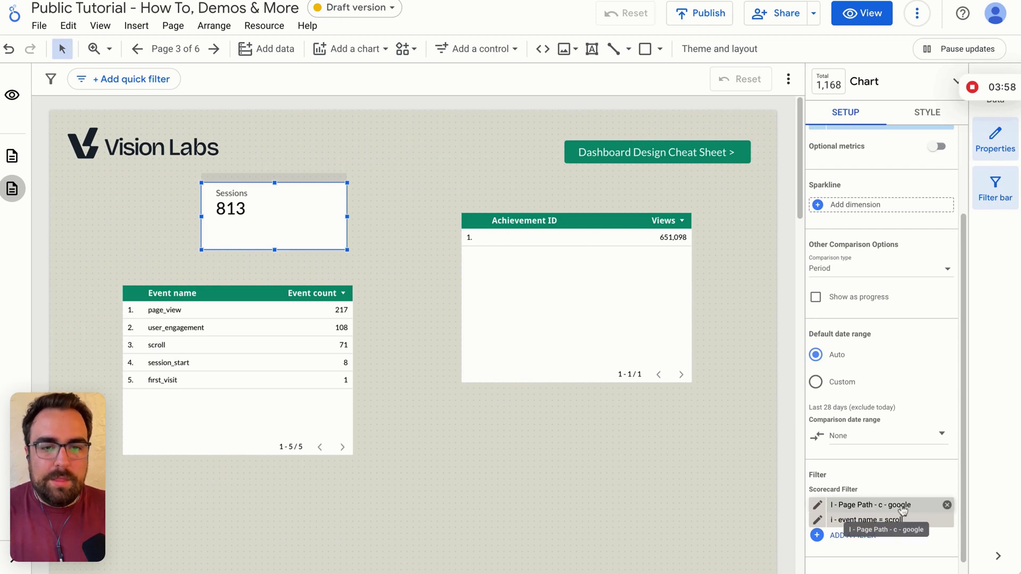
- Replace the Event name table's page_title filter with the 'i - event name = scroll' filter
click(221, 340)
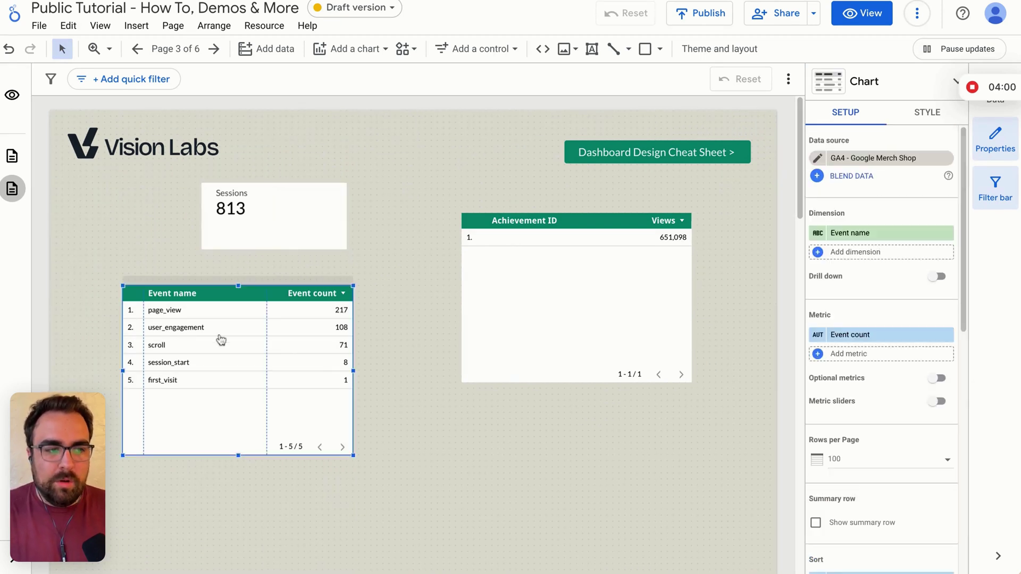
scroll(867, 470, down, 8)
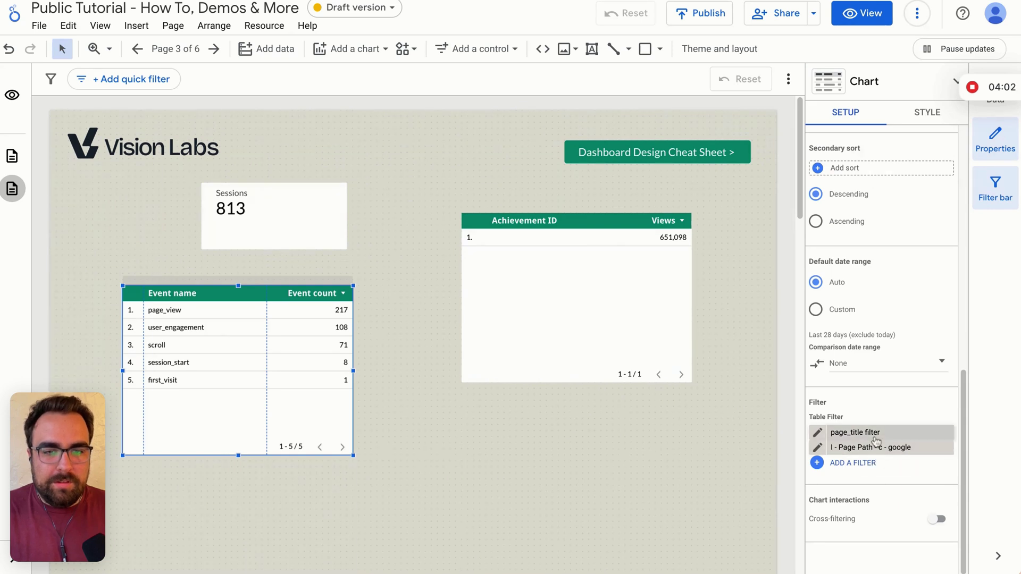
click(948, 433)
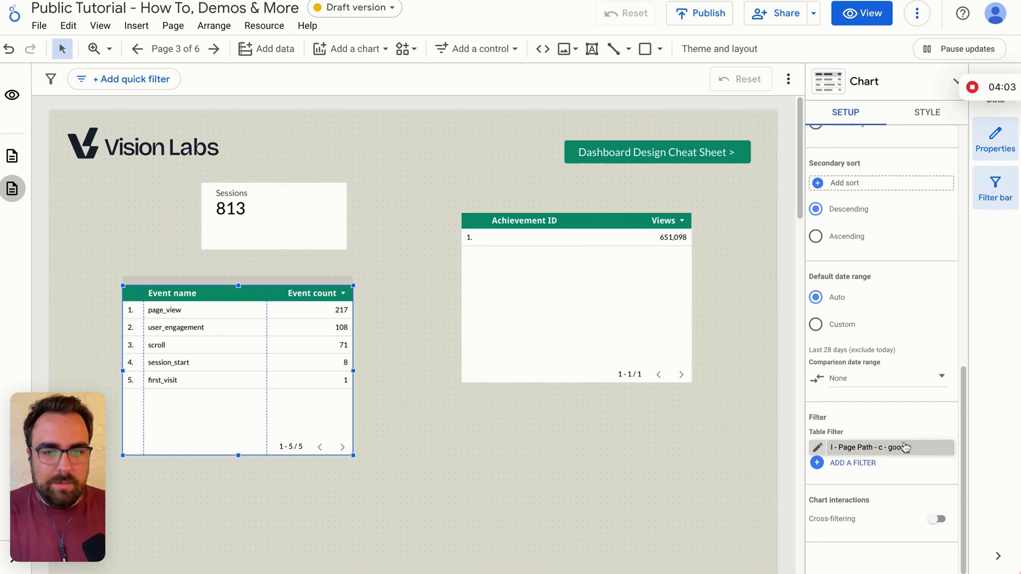
click(861, 463)
click(872, 170)
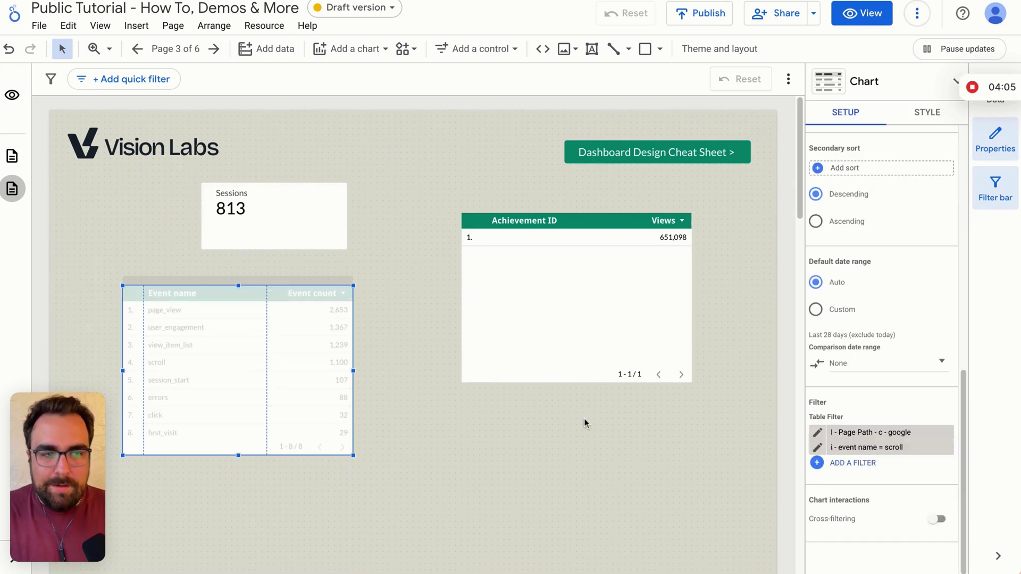
click(587, 425)
click(336, 321)
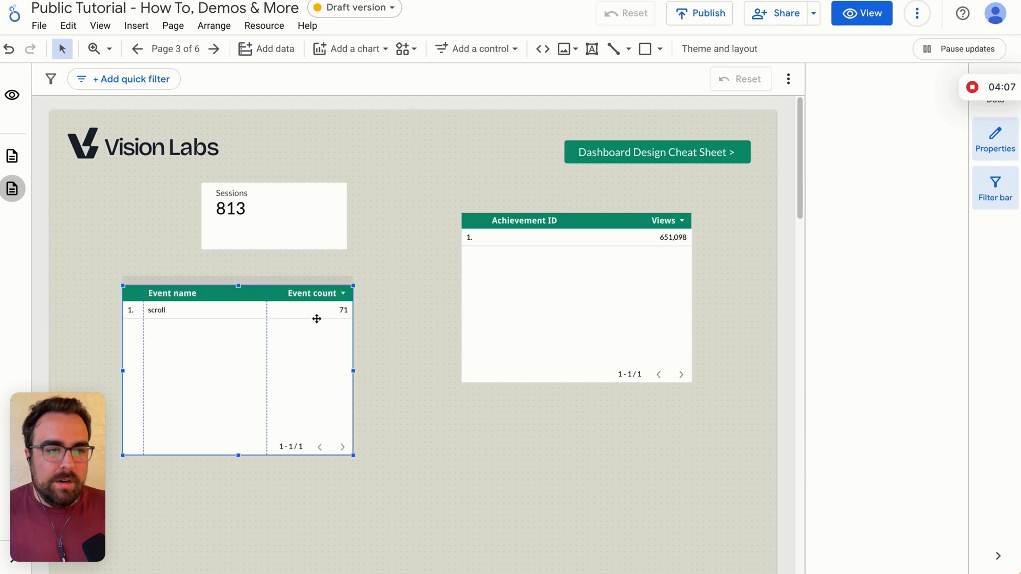
- Add Sessions as a second metric to the Event name table, showing 813 sessions for scroll
click(891, 356)
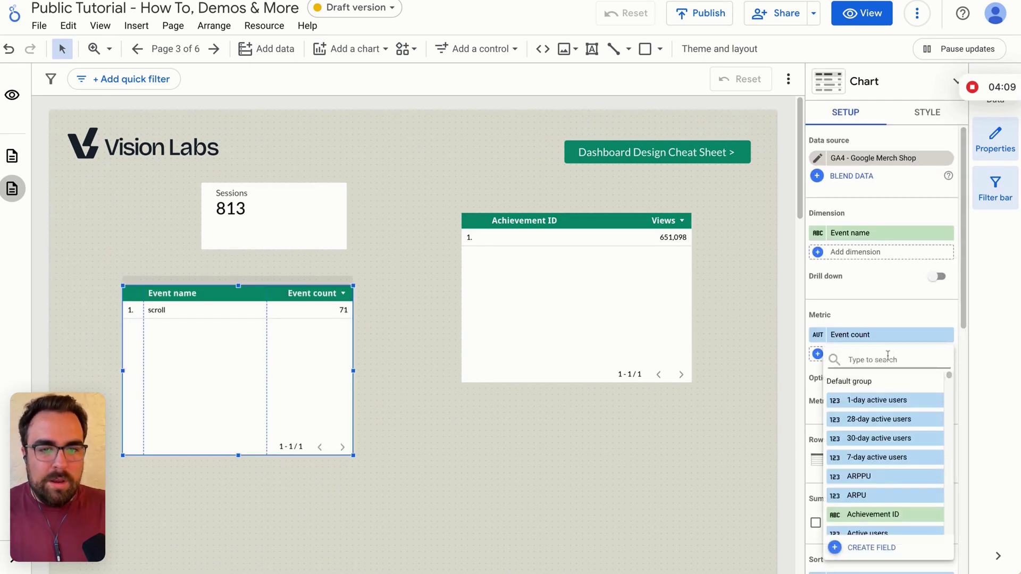
text(sessions)
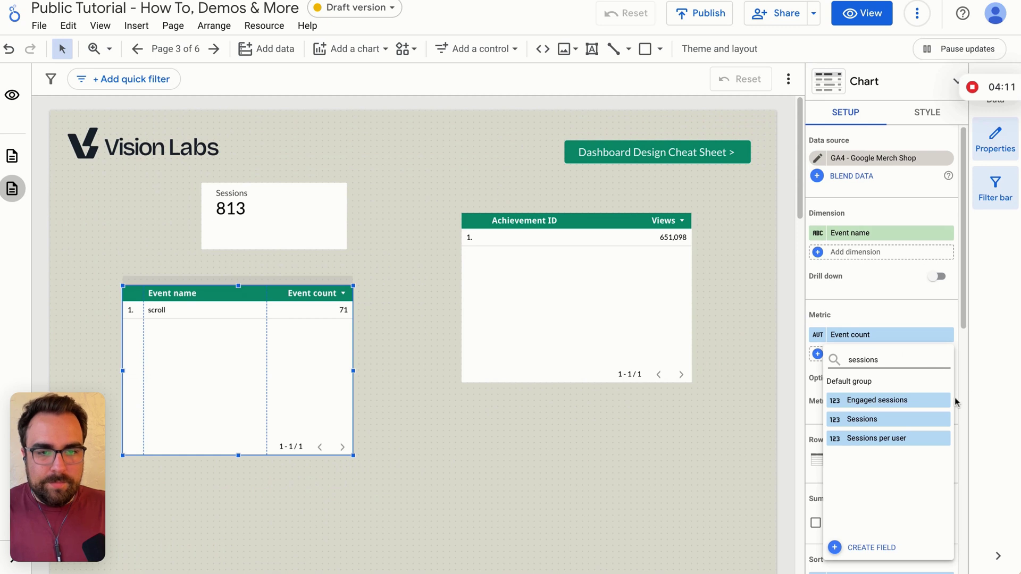
click(895, 421)
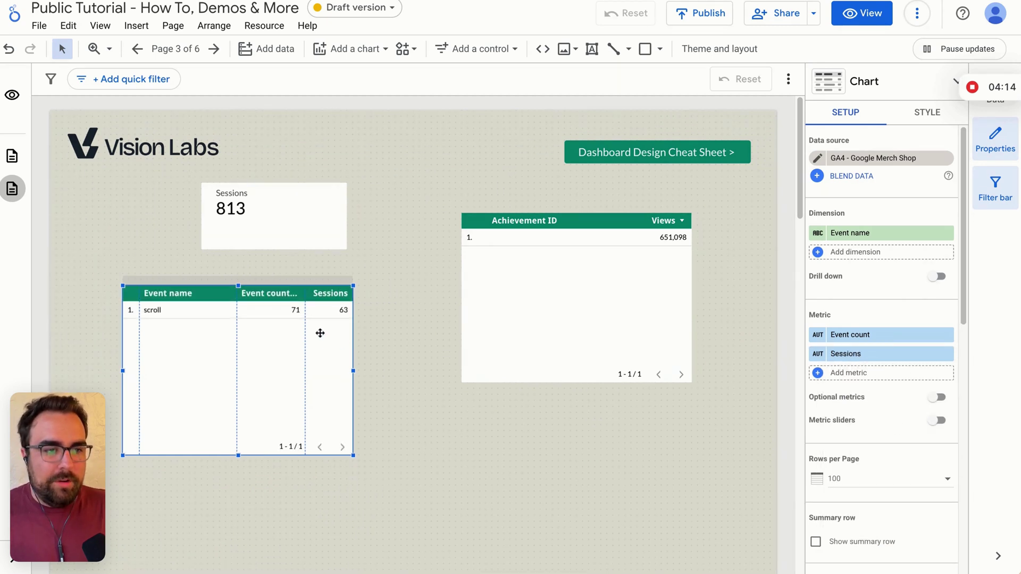
click(273, 212)
click(264, 344)
scroll(880, 423, down, 1)
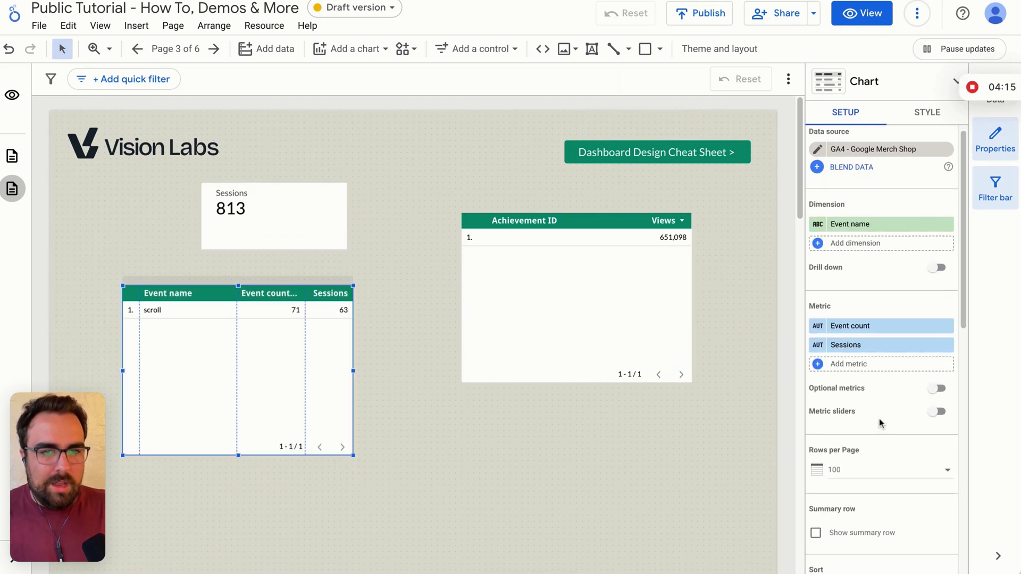
scroll(880, 423, down, 10)
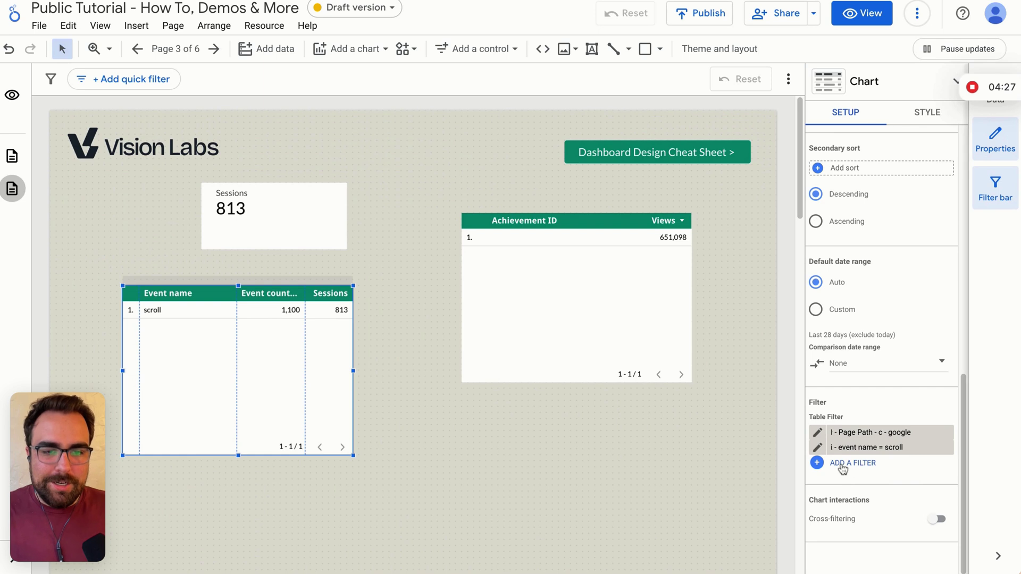
click(842, 465)
- Build a new Include filter condition: Event name equal to page_view
click(871, 559)
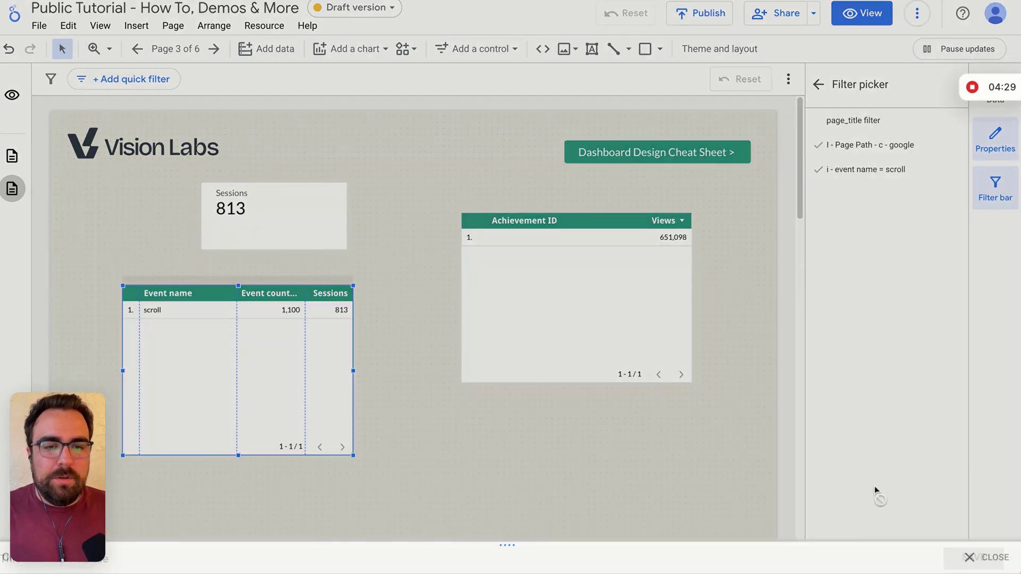
click(202, 368)
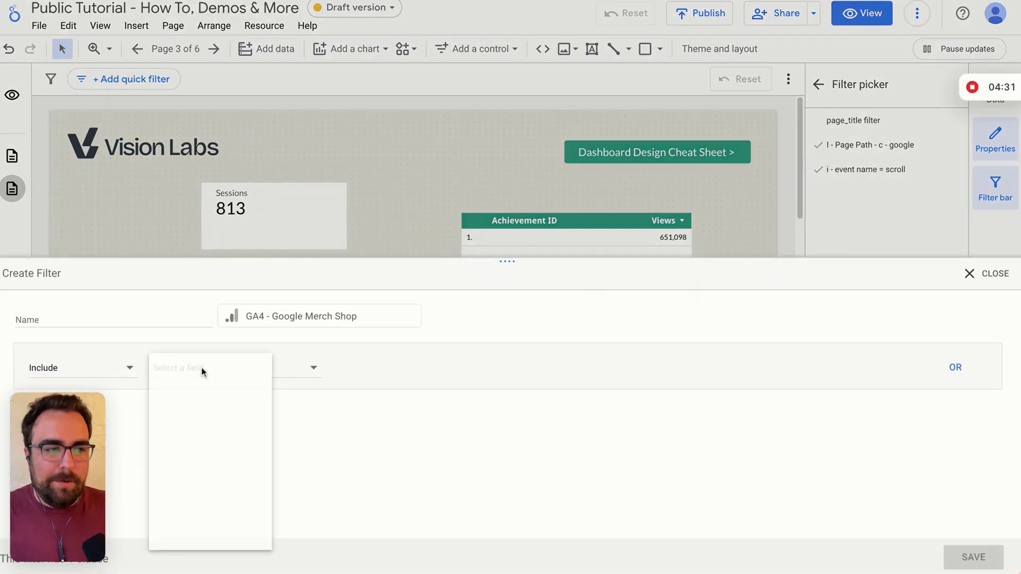
click(201, 390)
click(259, 367)
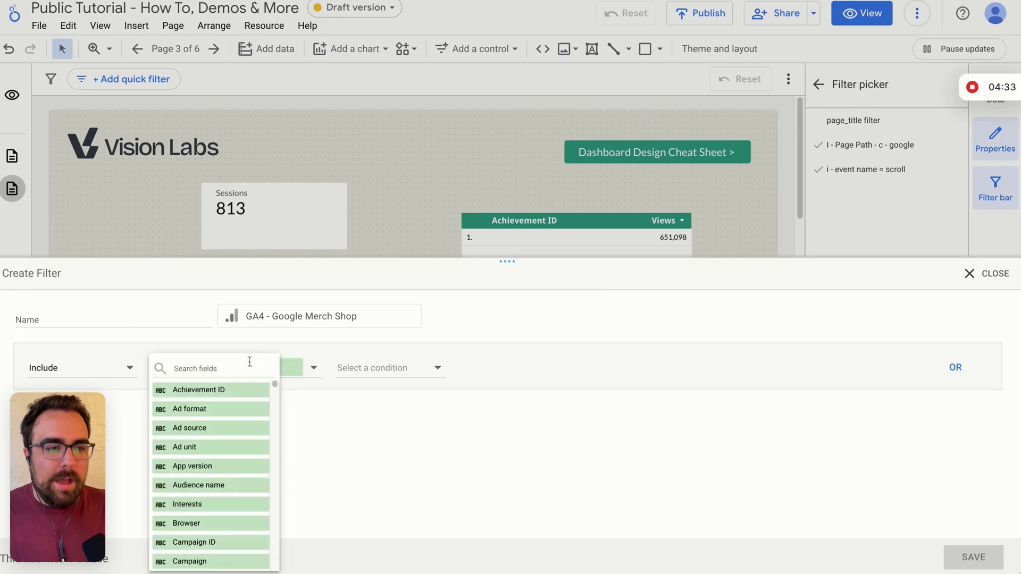
text(event name)
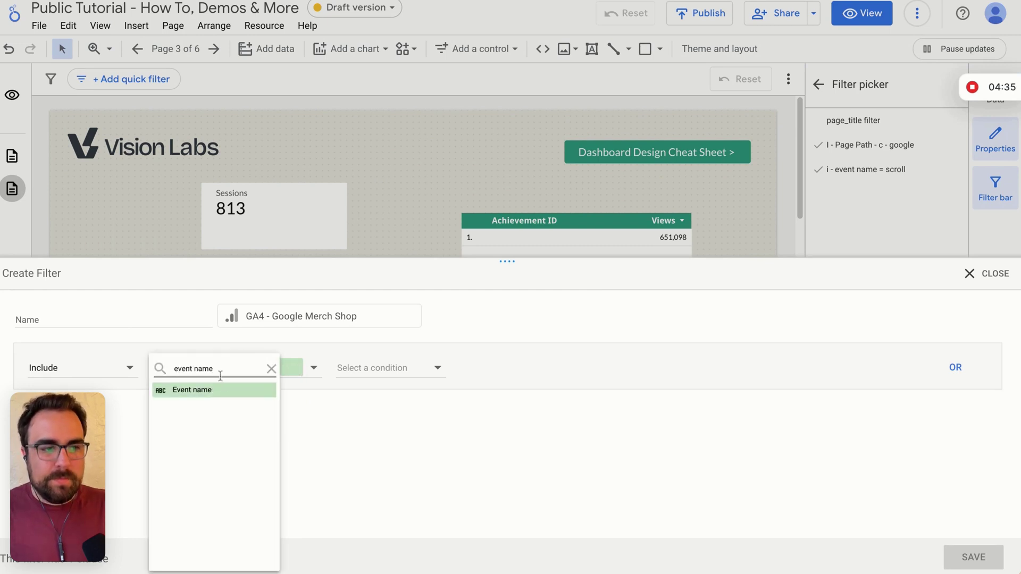
click(208, 391)
click(393, 371)
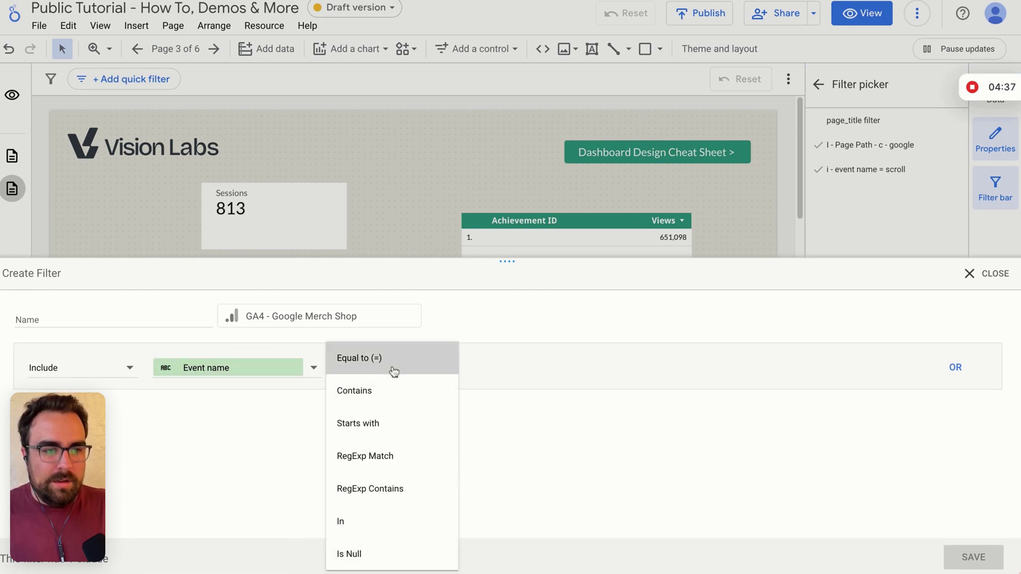
click(392, 368)
text(pa)
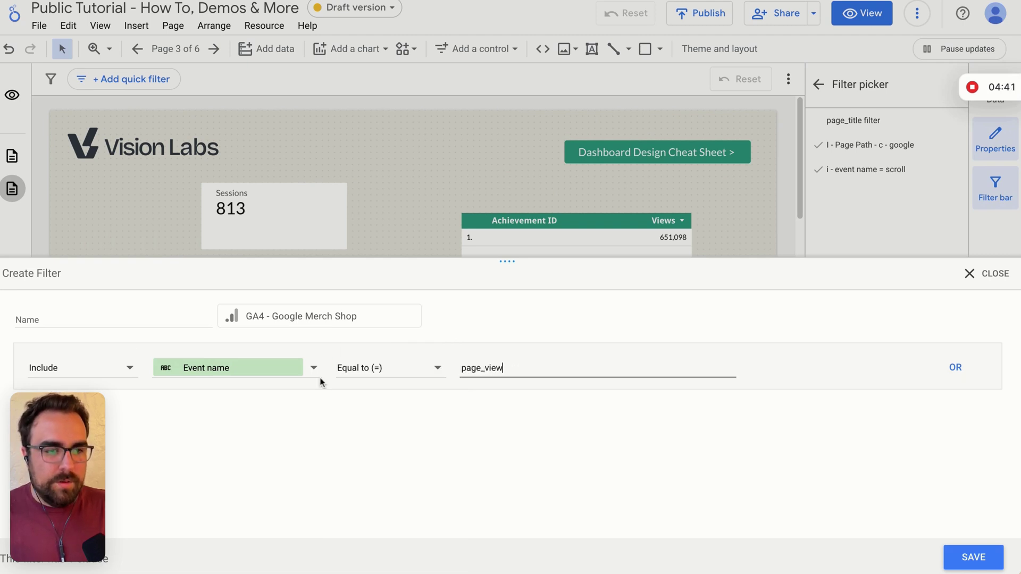
text(ge_view)
- Save the page_view filter onto the table, then remove it so scroll shows 1,100 events again
click(17, 318)
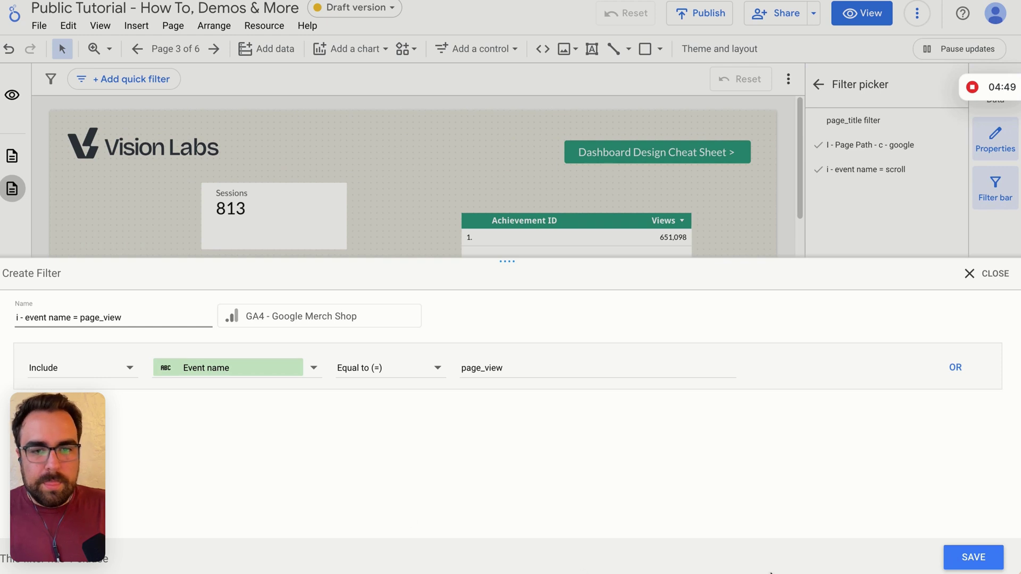
click(973, 564)
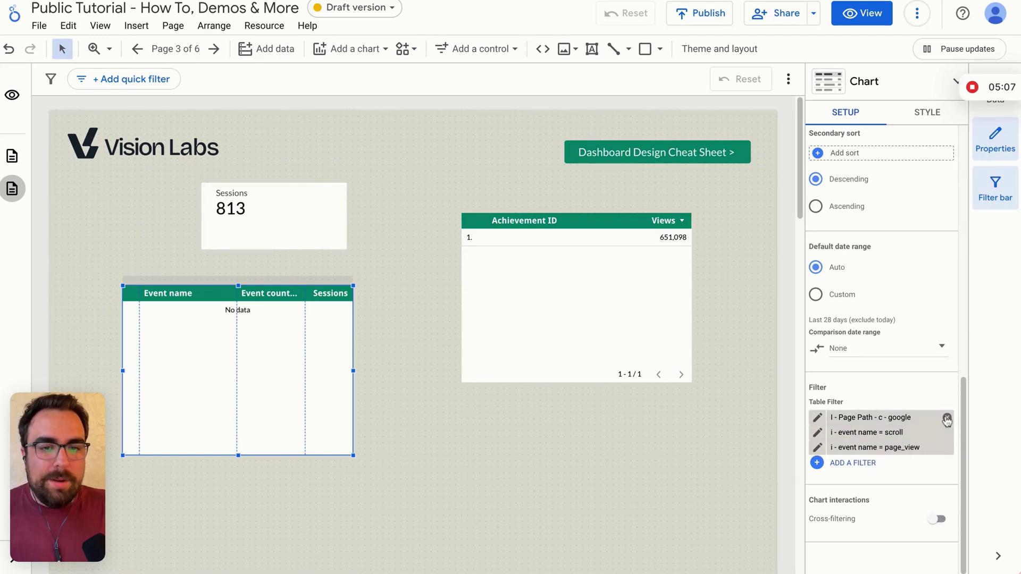
click(947, 447)
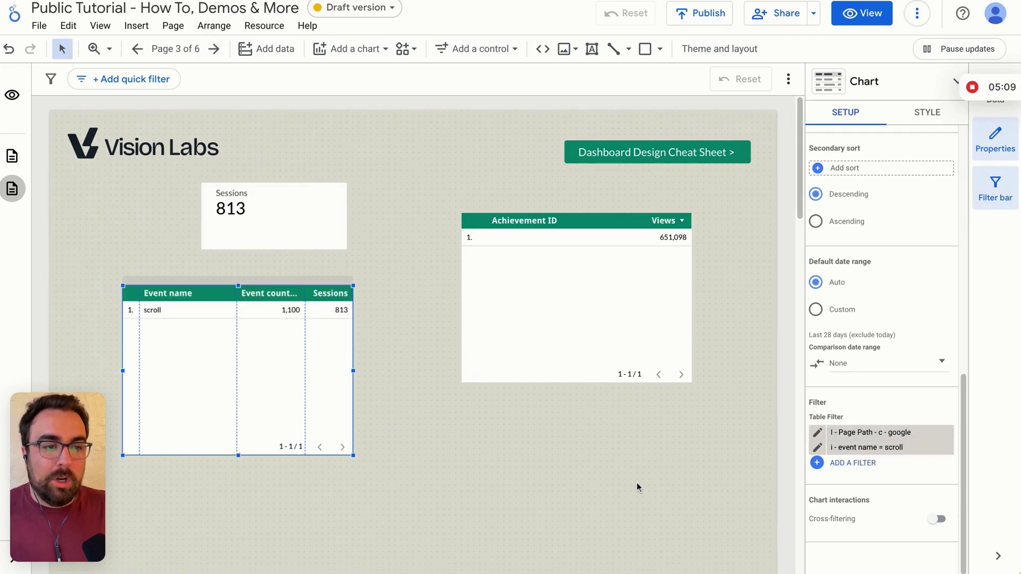
click(637, 484)
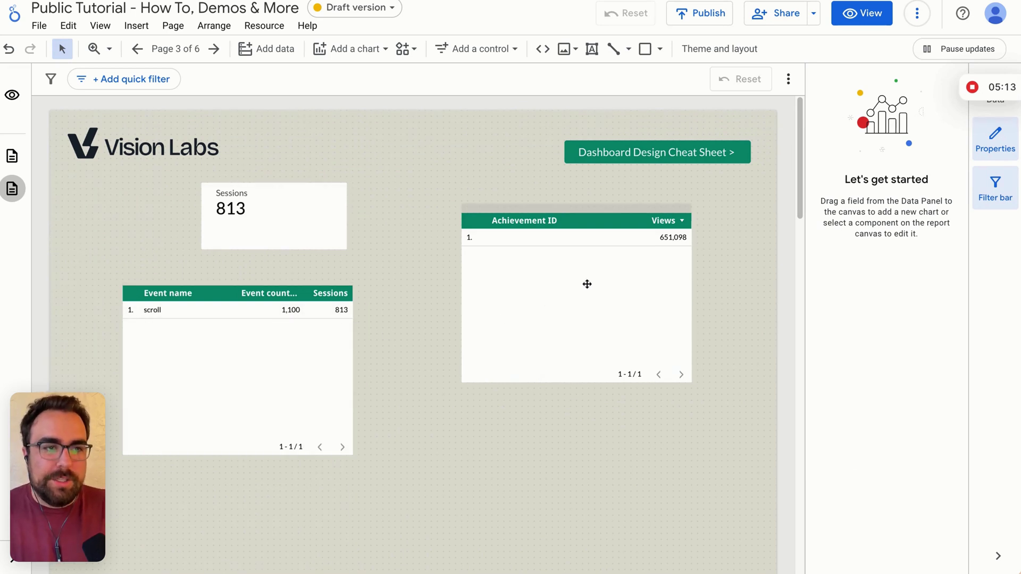
- Rearrange the Achievement ID and Event name tables side by side on the page
drag(586, 282, 542, 306)
click(244, 353)
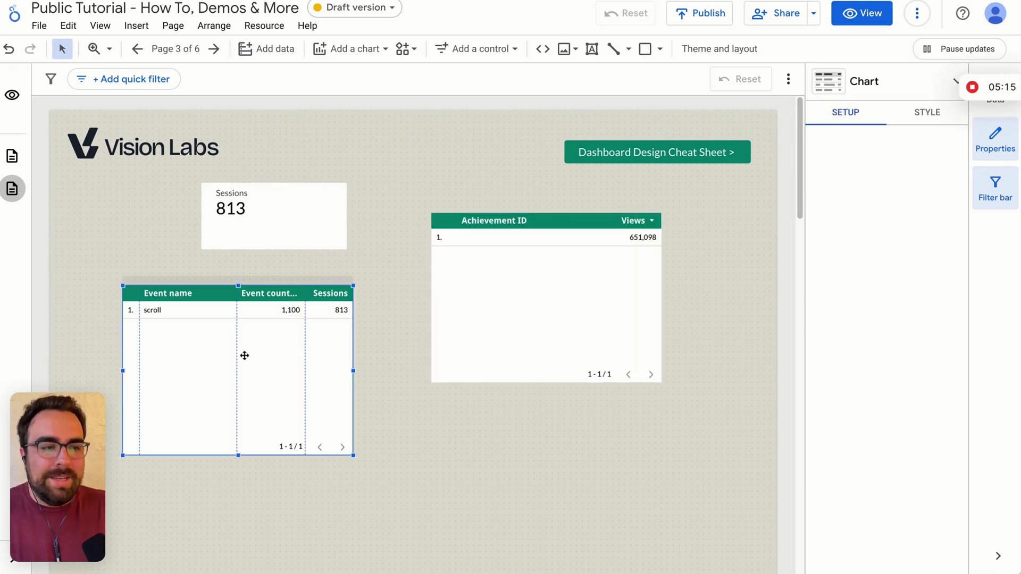
drag(297, 382, 370, 369)
drag(529, 244, 547, 304)
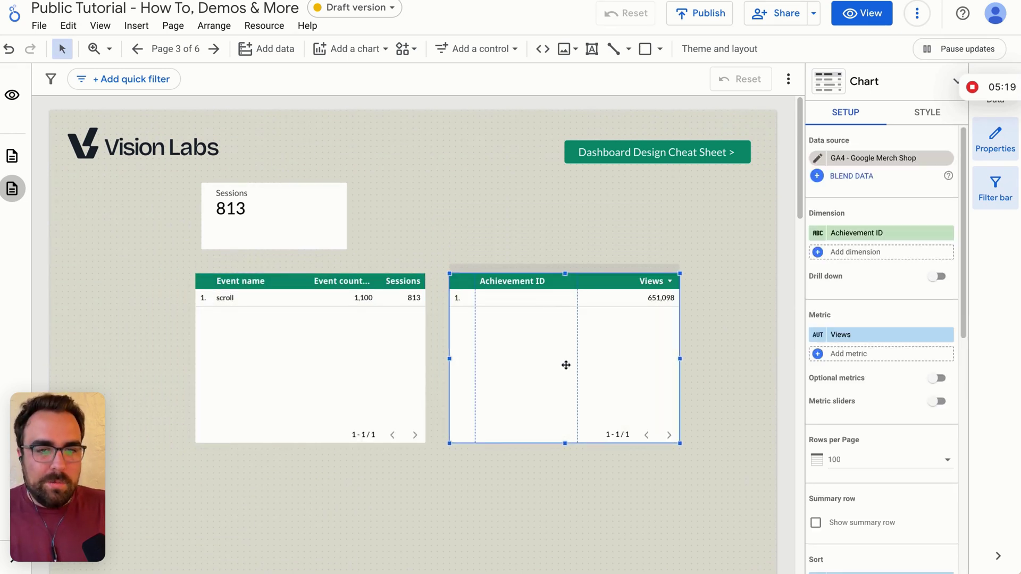
drag(346, 365, 327, 359)
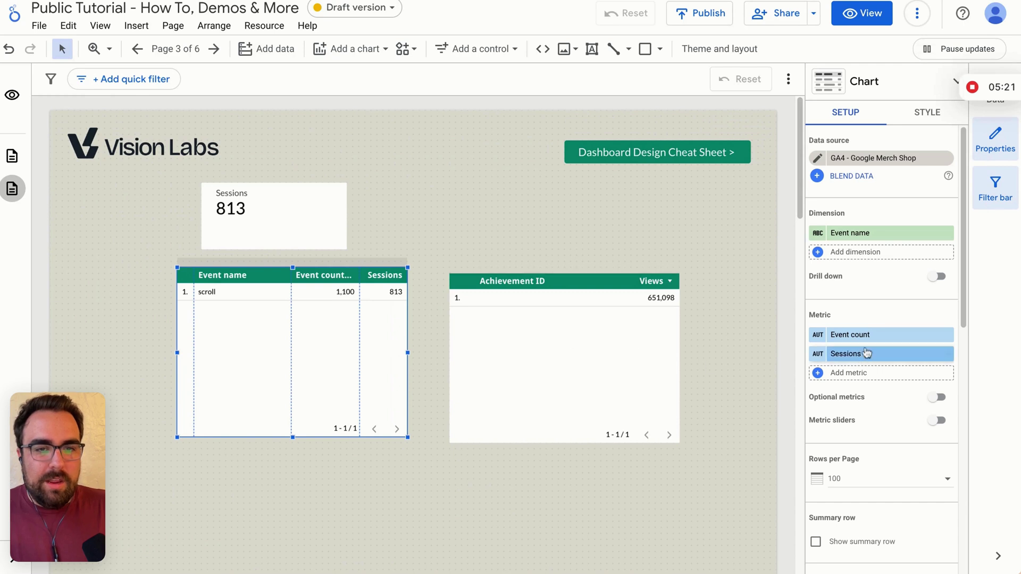
- Add Percent scrolled and Page path as extra dimensions to the scroll table
click(855, 255)
text(perc)
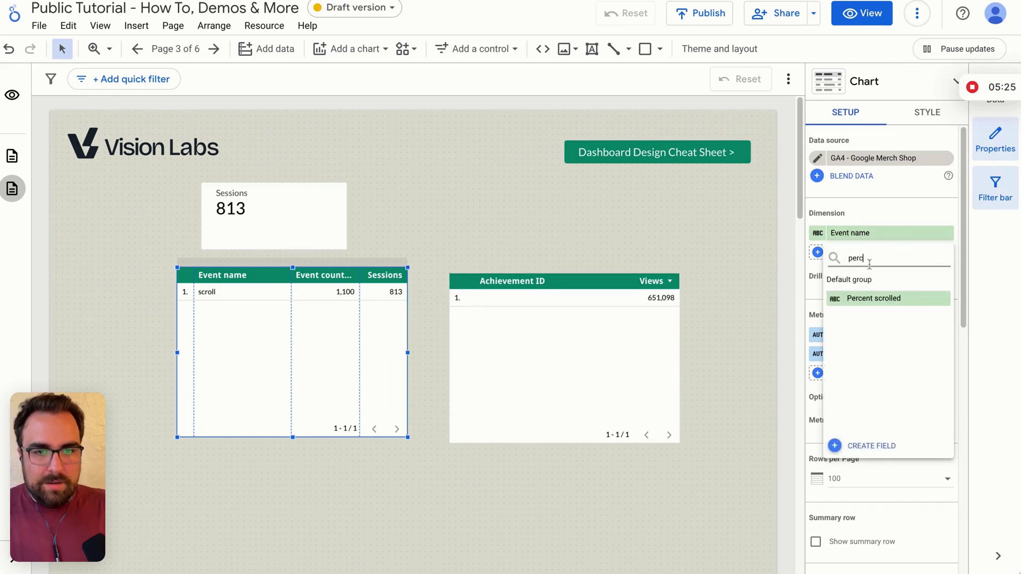
click(872, 298)
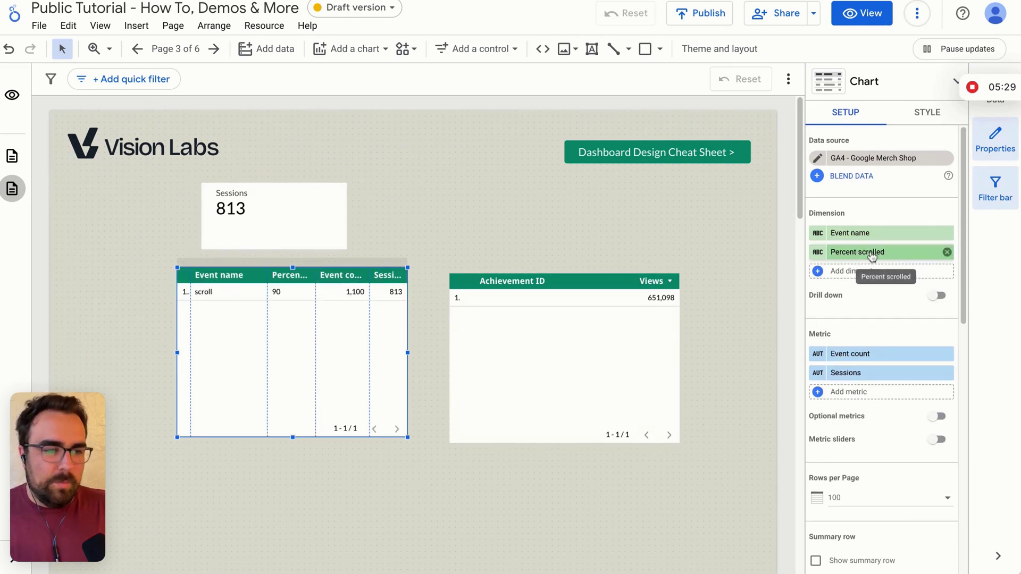
drag(383, 362, 287, 332)
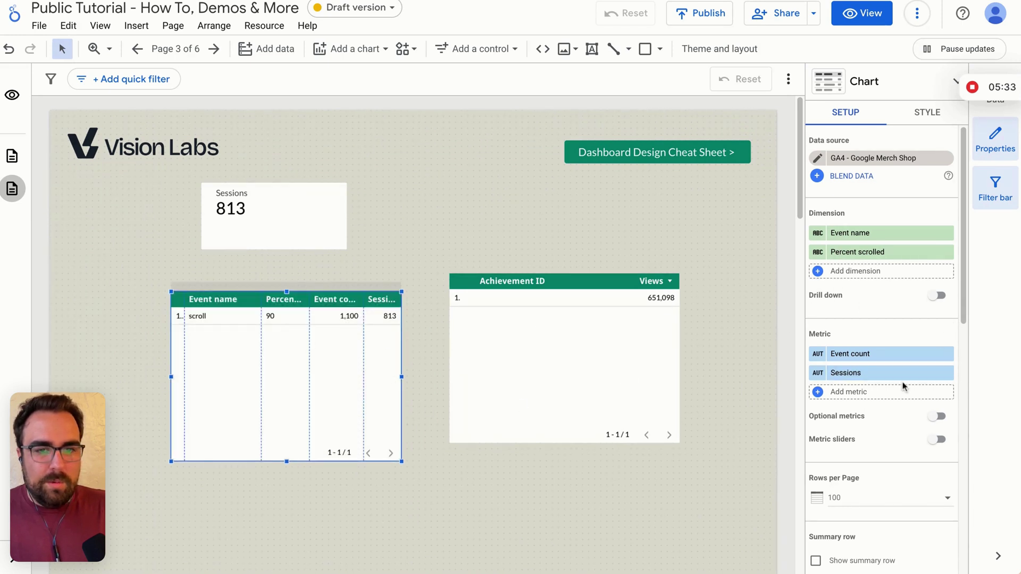
click(872, 272)
text(page pa)
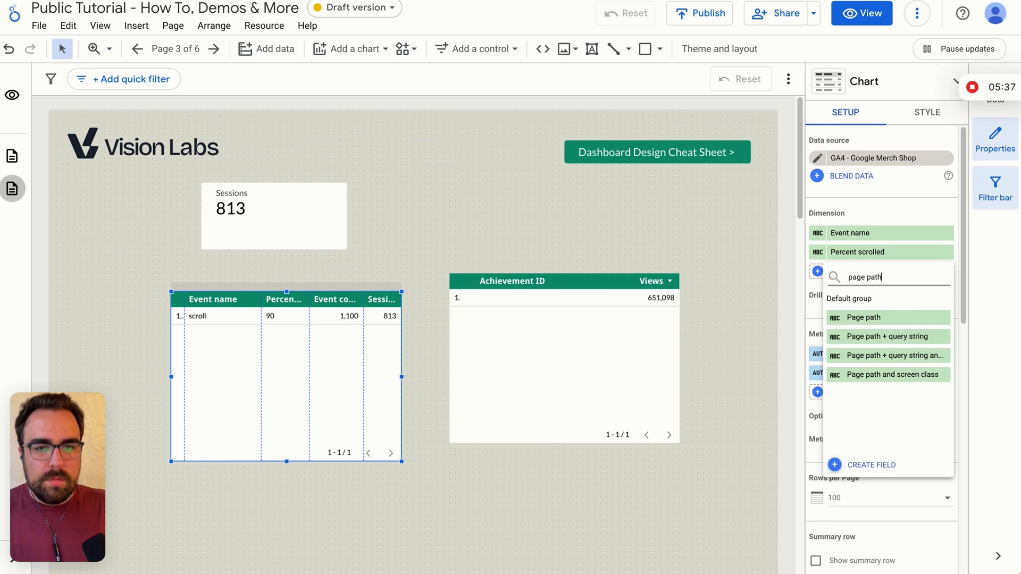
text(th)
click(851, 320)
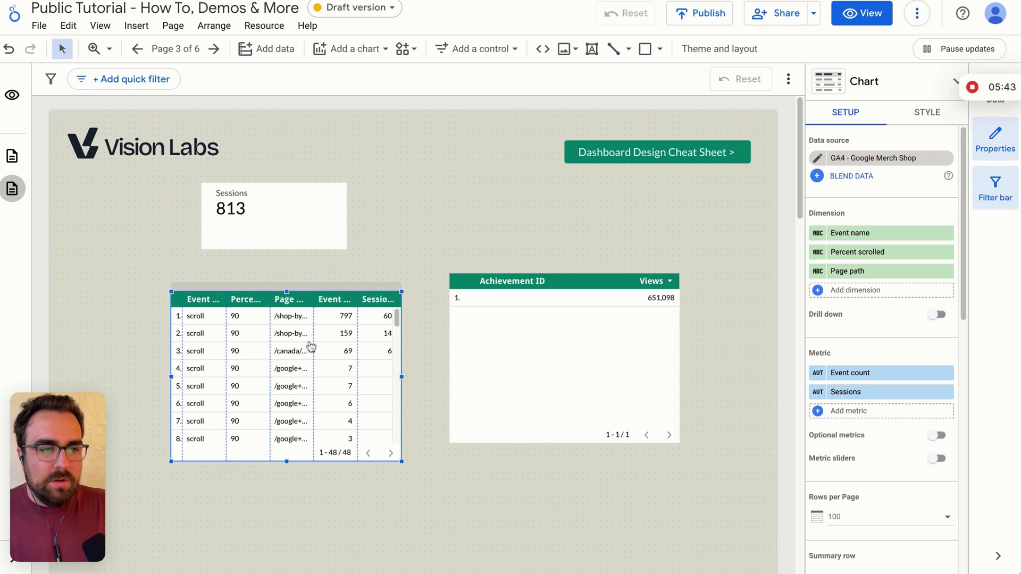
- Delete the Achievement ID table, autofit the scroll table's columns, and duplicate it
click(541, 340)
key(Delete)
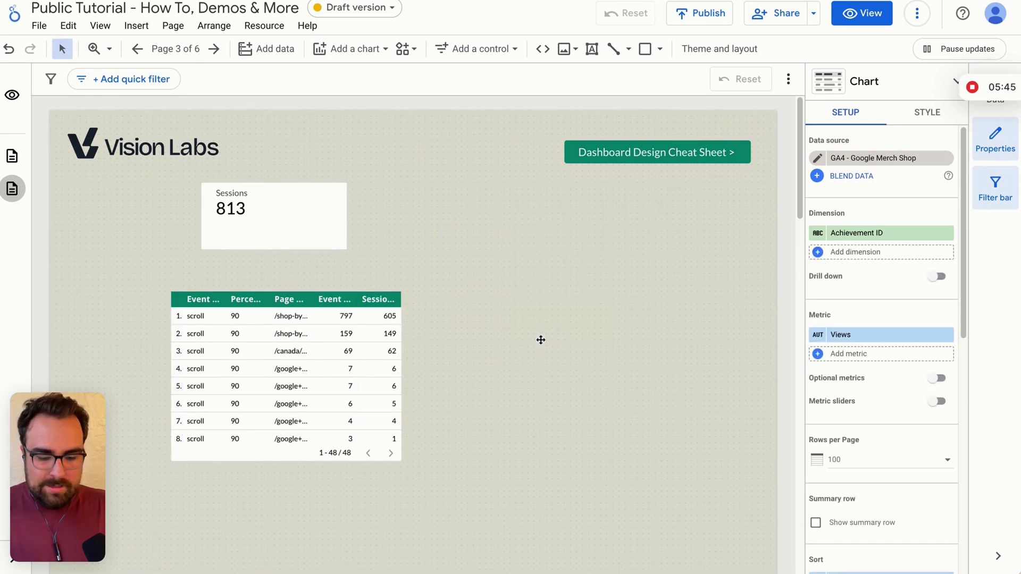
click(398, 376)
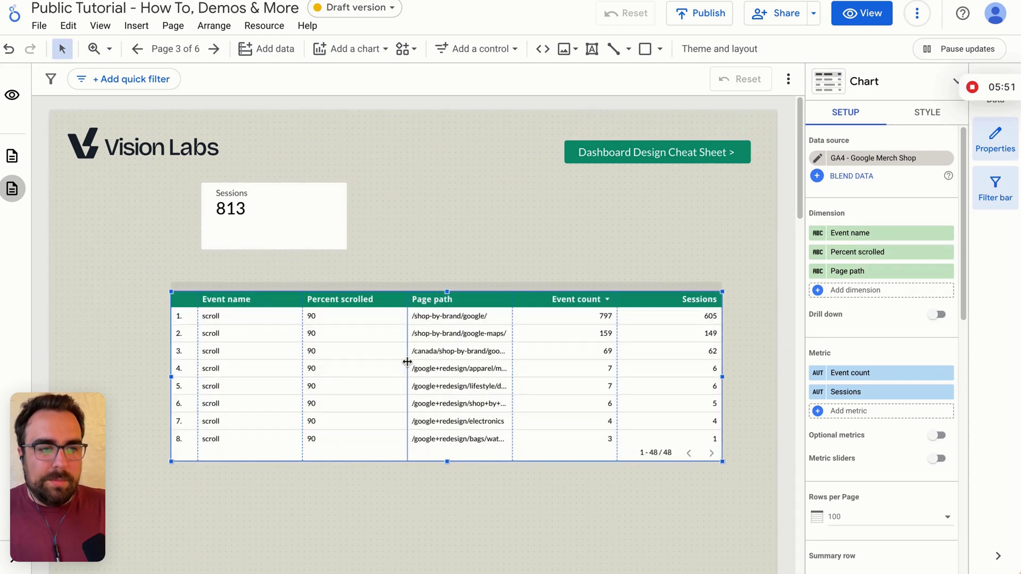
double_click(407, 362)
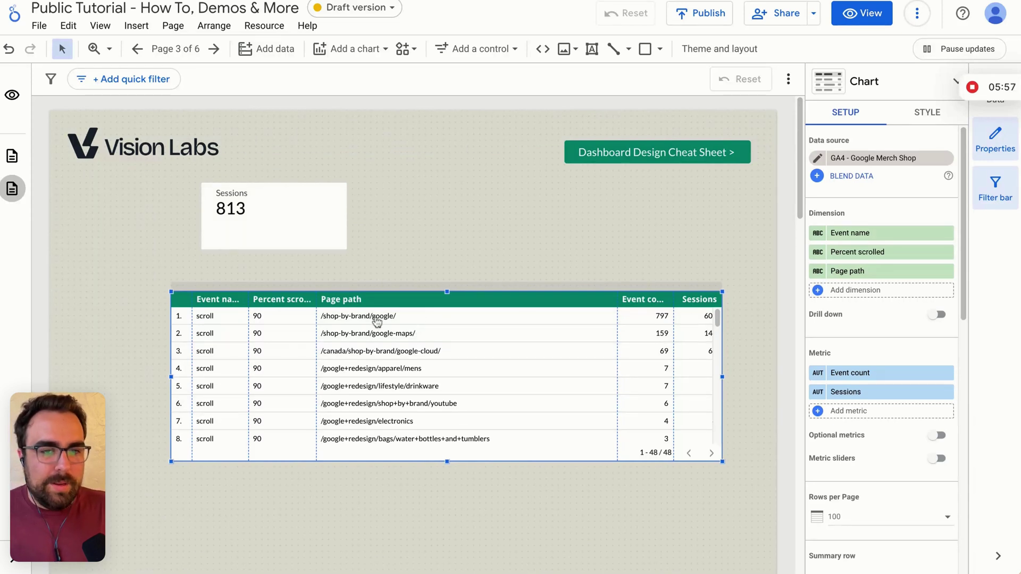
key(ctrl+z)
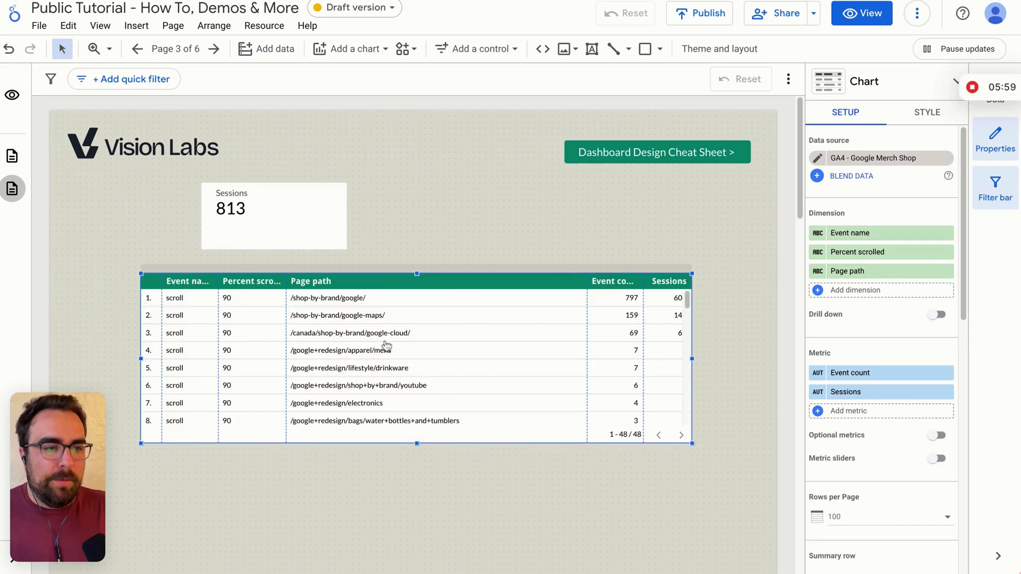
key(ctrl+d)
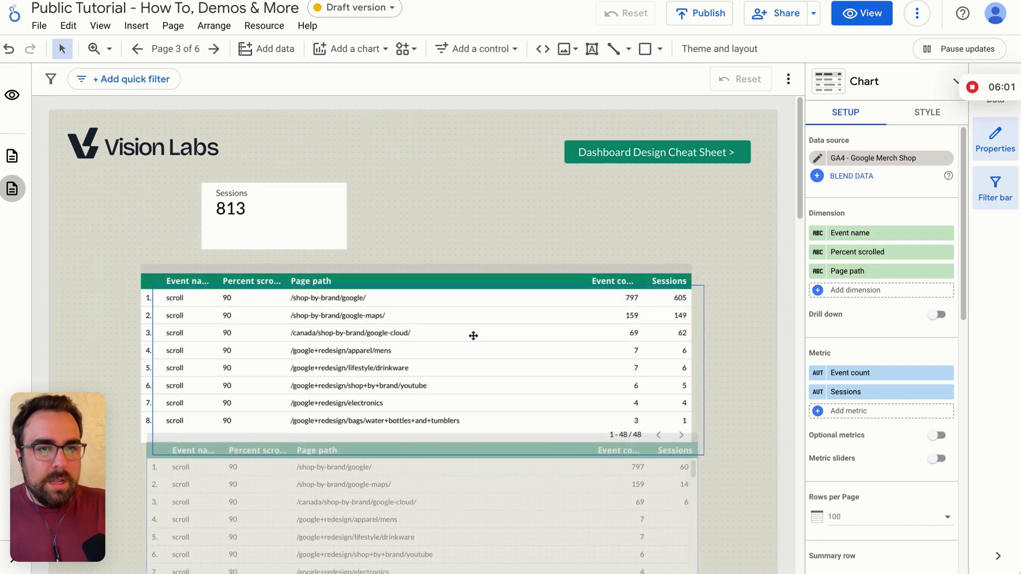
drag(552, 444, 529, 388)
- Place the duplicate table below the original and remove both of its filters
mouse_move(529, 463)
mouse_down()
mouse_move(511, 497)
mouse_move(516, 478)
mouse_up()
scroll(934, 402, down, 8)
click(947, 447)
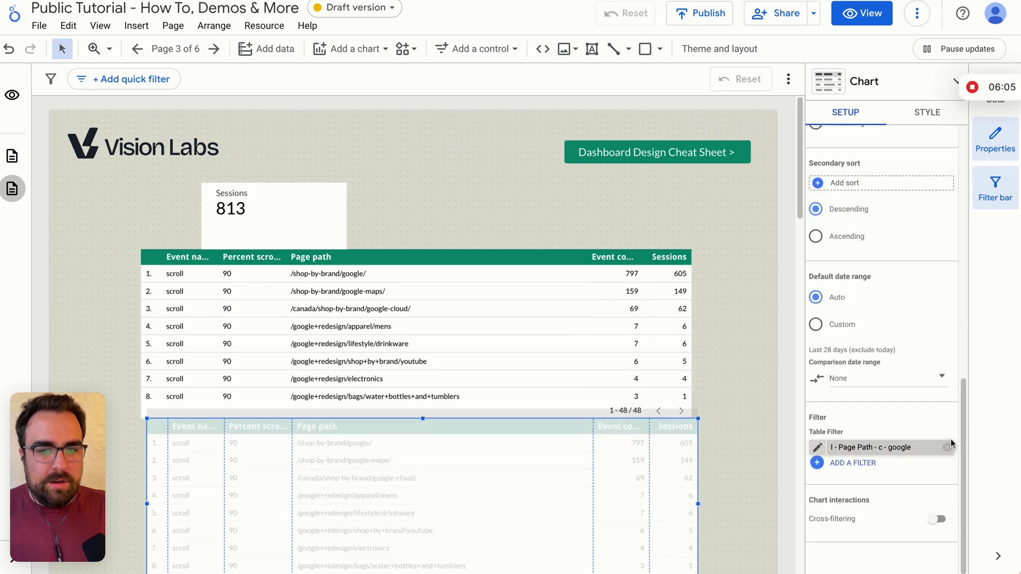
click(948, 448)
drag(515, 353, 496, 340)
- Blend the two tables into a Blended Data (1) table positioned at the top of the page
shift+click(482, 457)
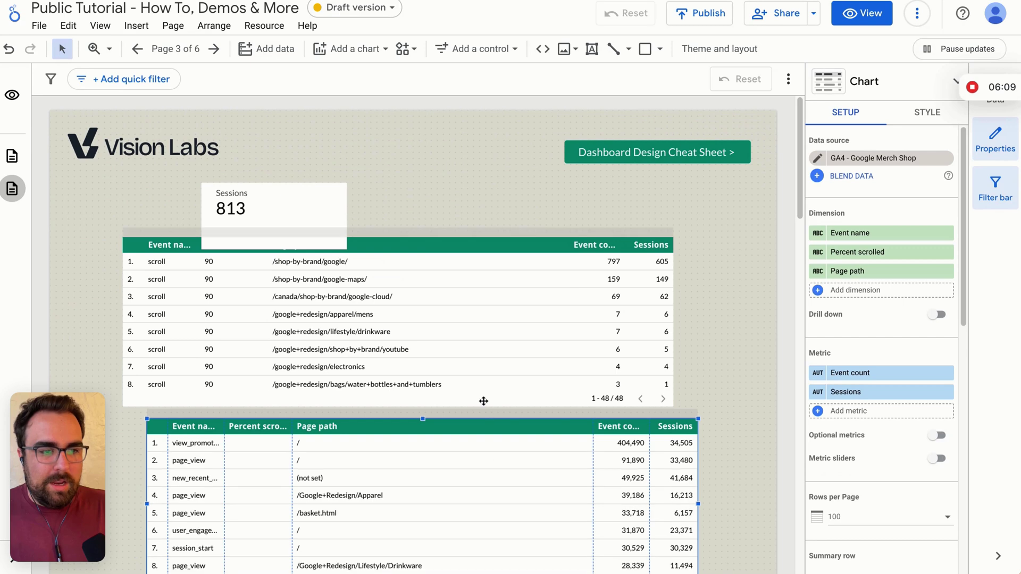
right_click(485, 366)
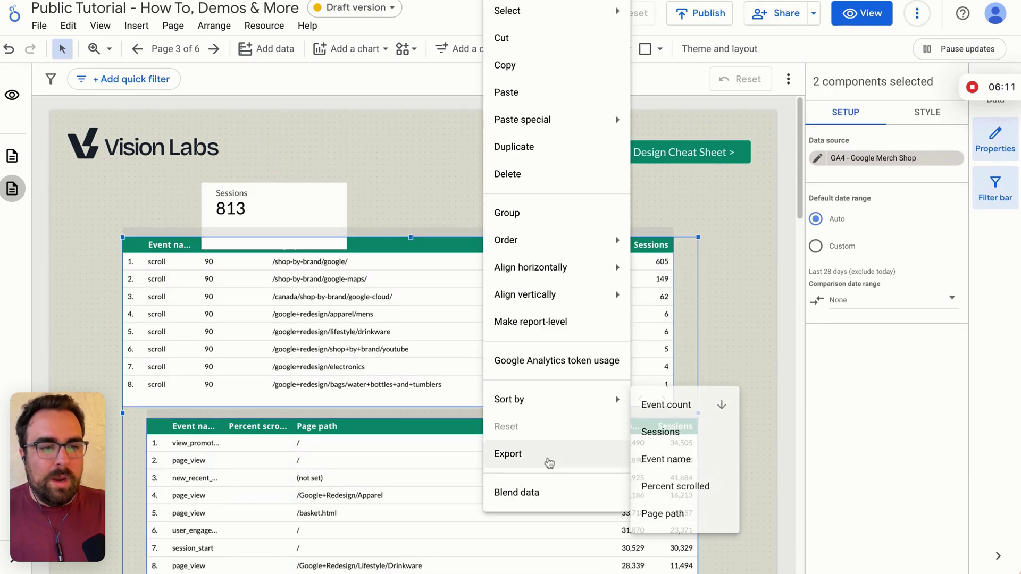
click(550, 497)
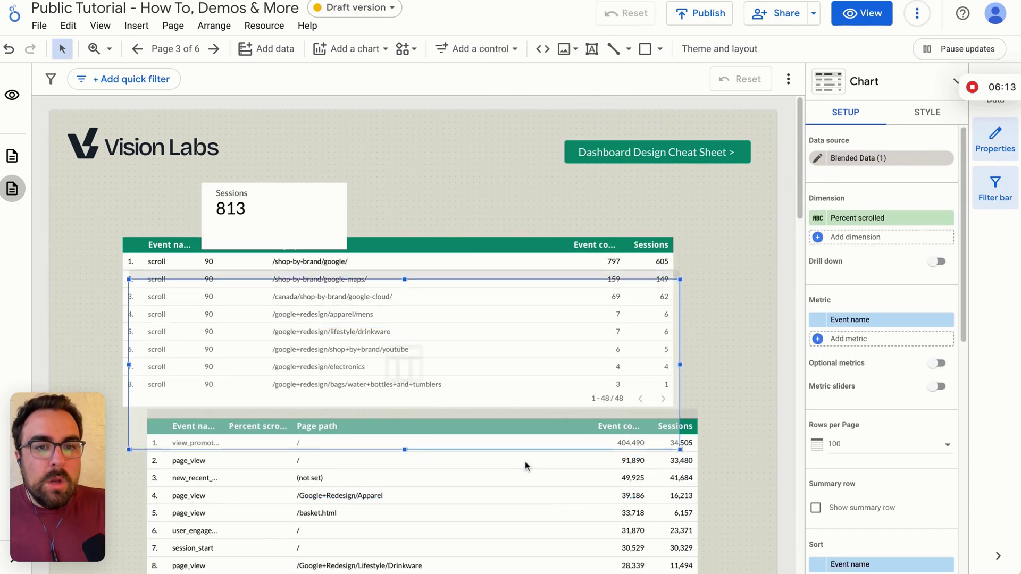
drag(525, 461, 567, 484)
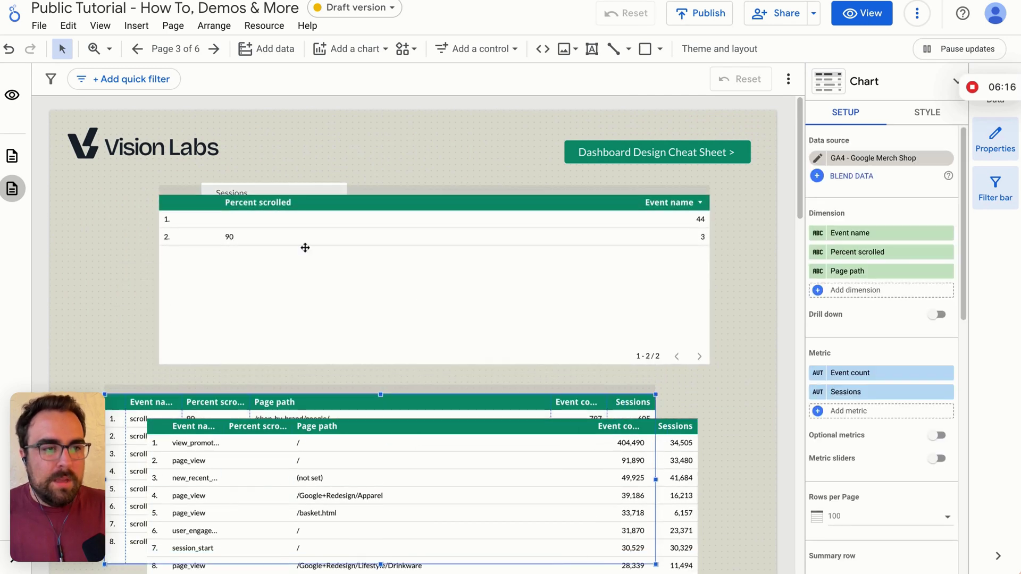
click(312, 184)
drag(500, 302, 433, 290)
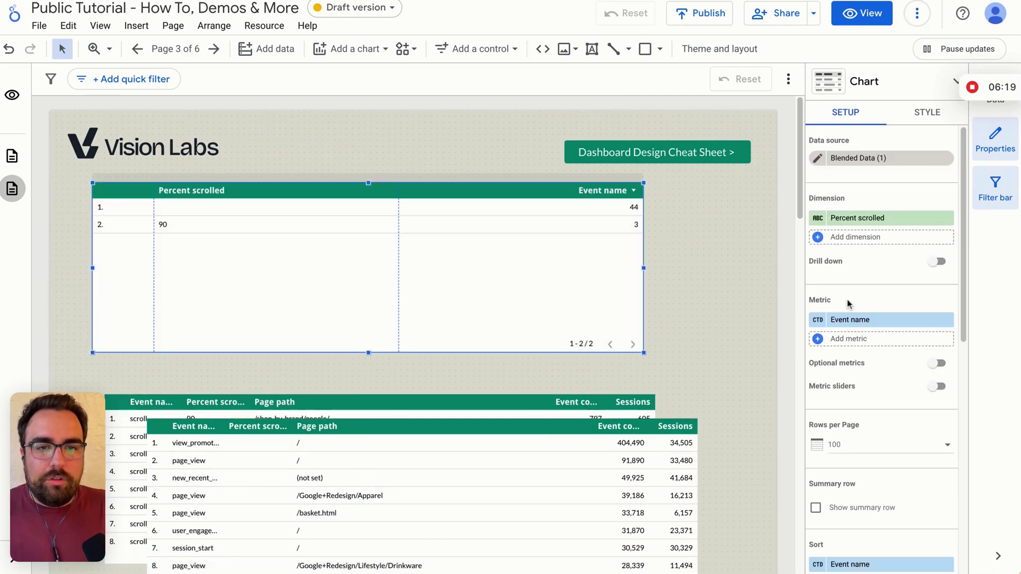
- Change the blend's join to Page path only, dropping the Event name and Percent scrolled conditions
click(818, 158)
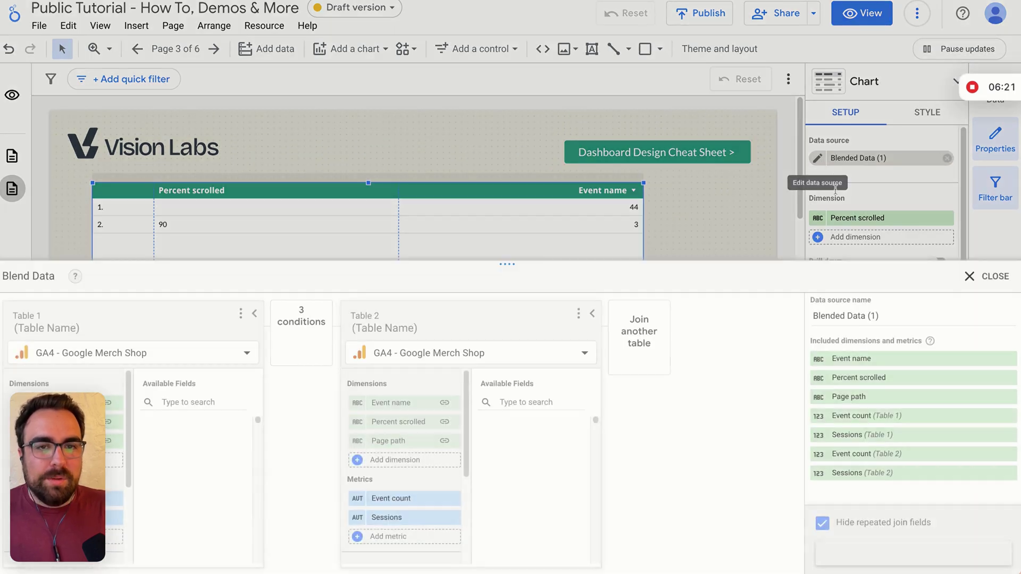
drag(515, 291, 520, 71)
click(636, 216)
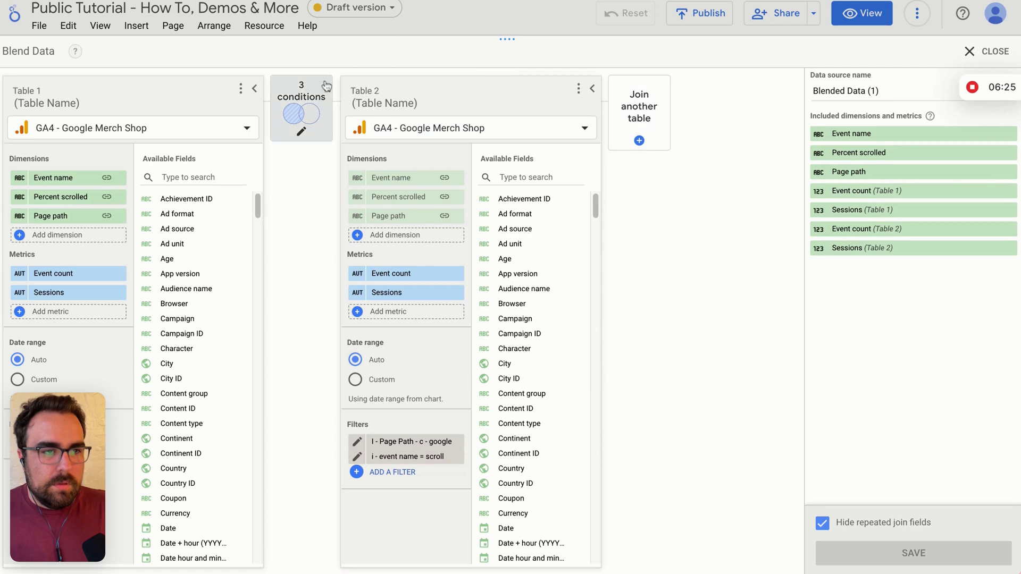
click(311, 117)
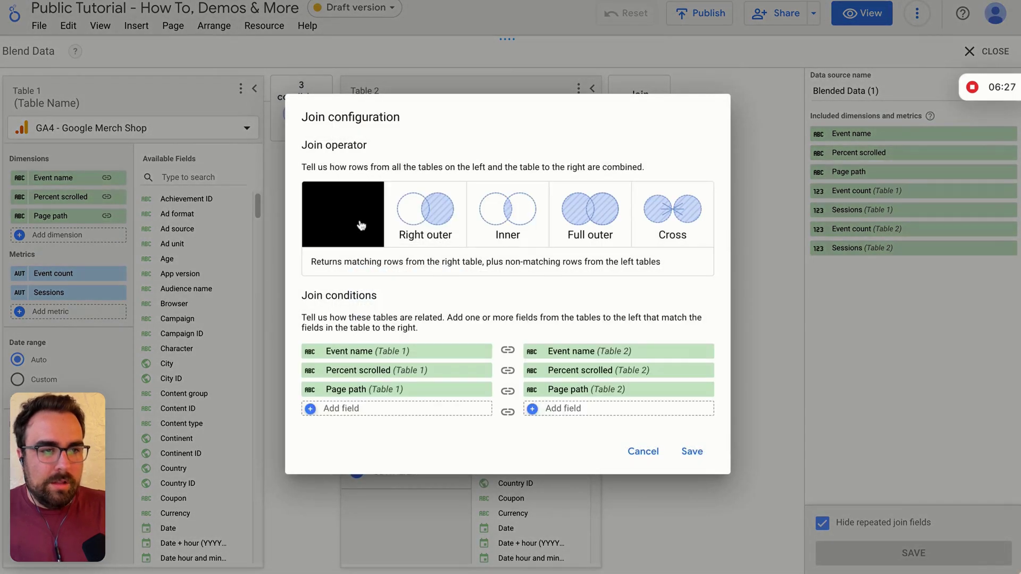
click(653, 457)
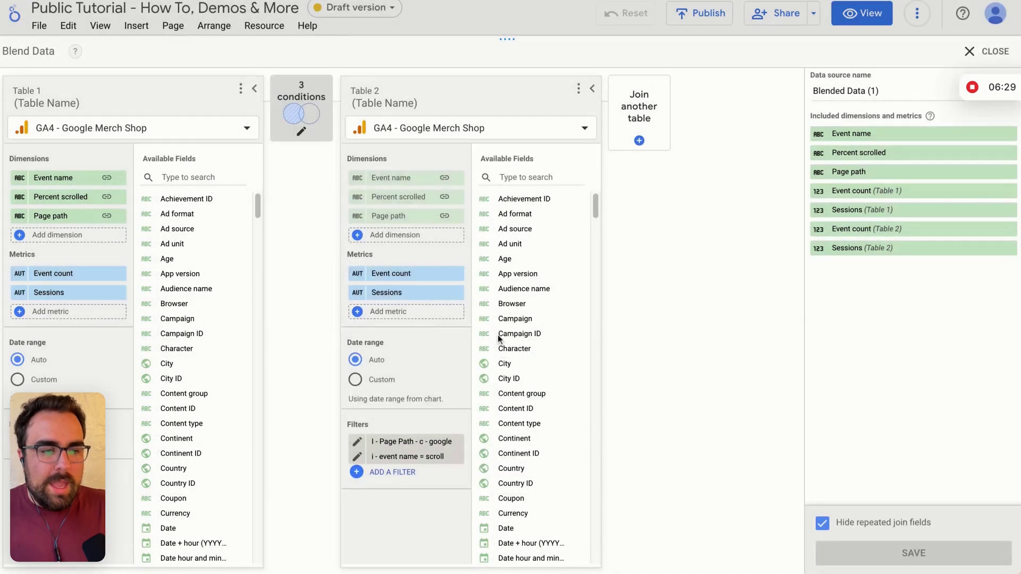
click(294, 102)
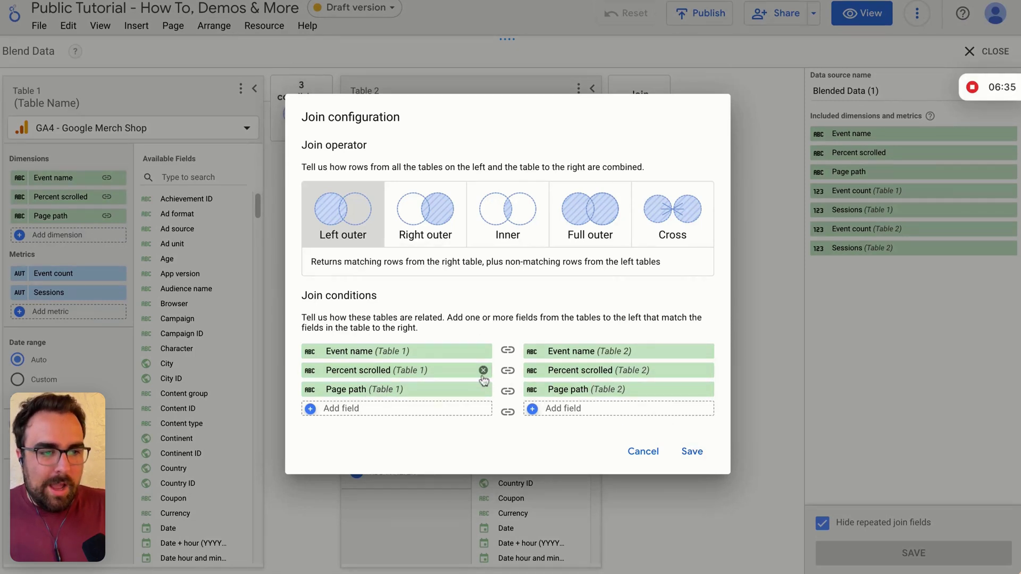
click(483, 370)
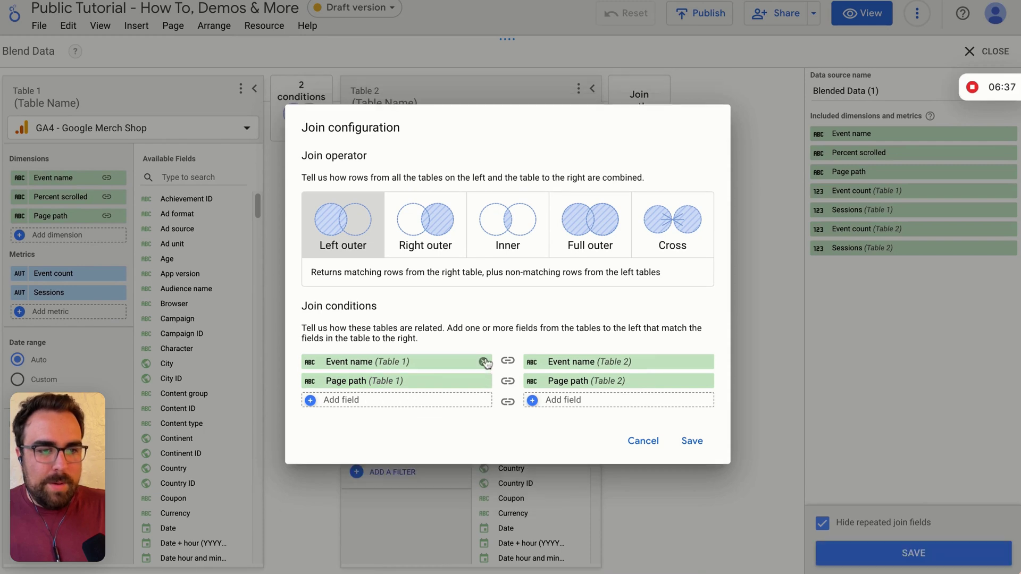
click(484, 363)
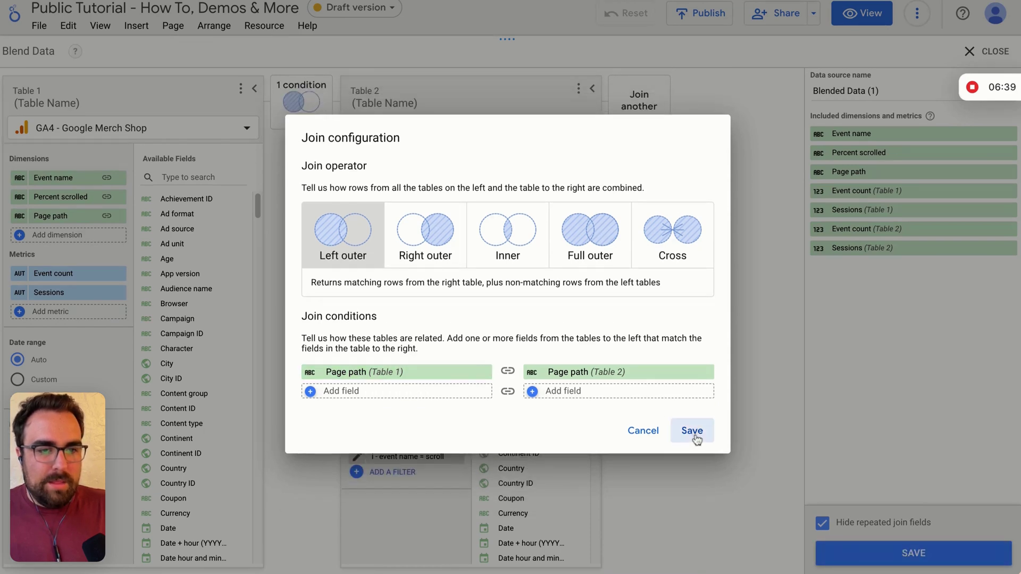
click(693, 434)
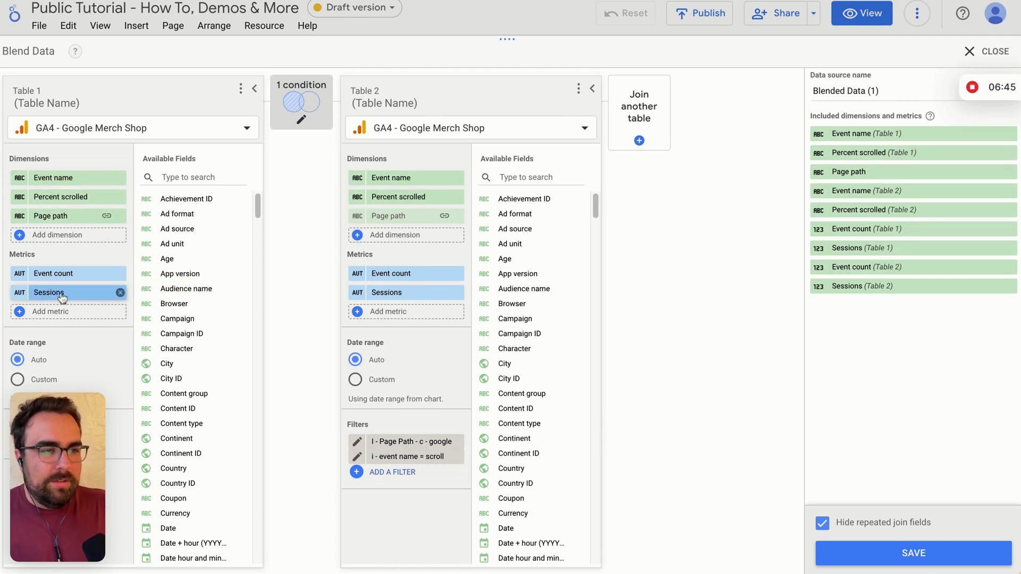
- Remove Event name, Percent scrolled, Event count and Table 2's Page Path filter, keeping Page path and Sessions
click(120, 197)
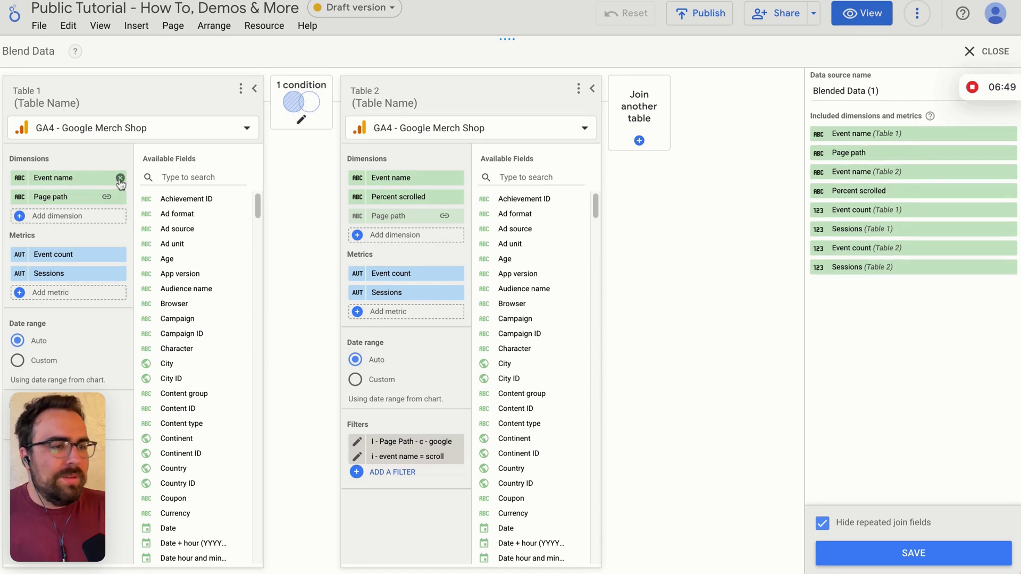
click(121, 178)
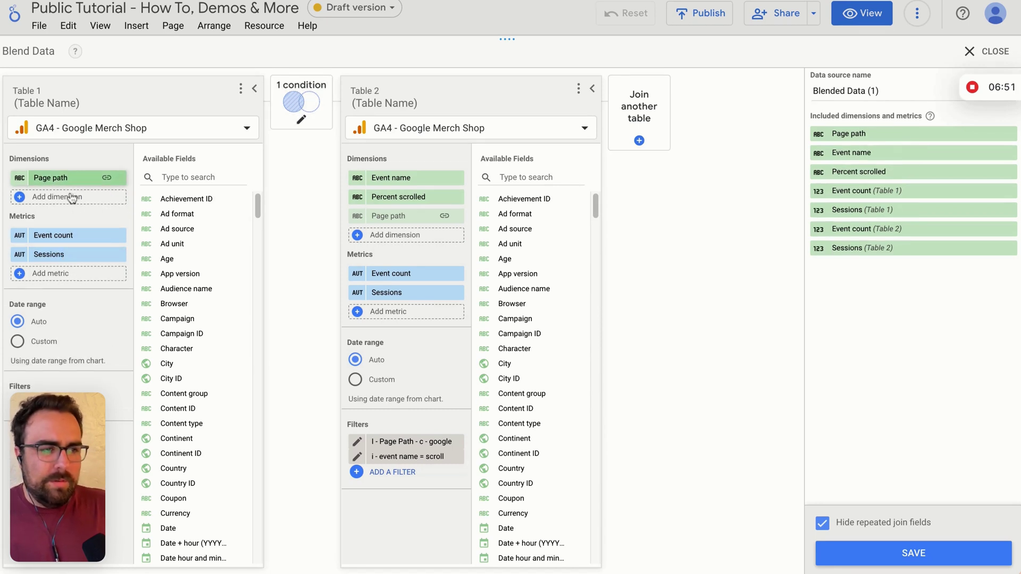
click(120, 235)
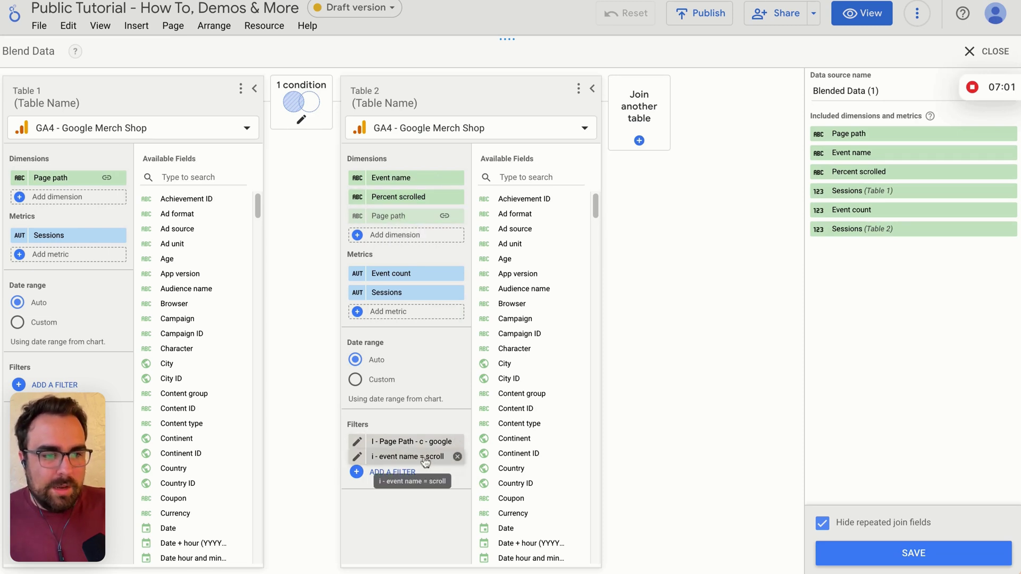
drag(204, 200, 205, 208)
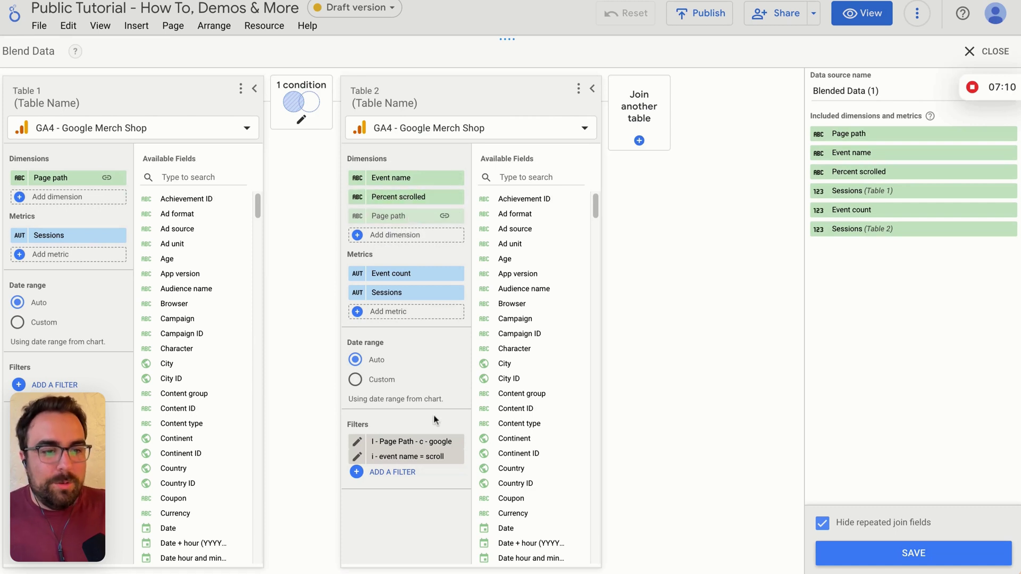
click(457, 442)
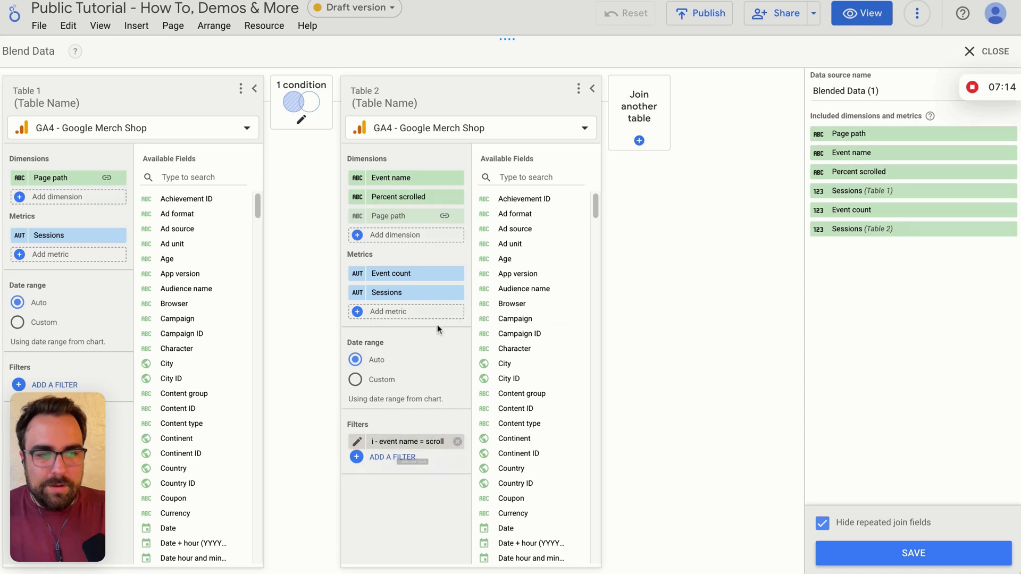
click(457, 273)
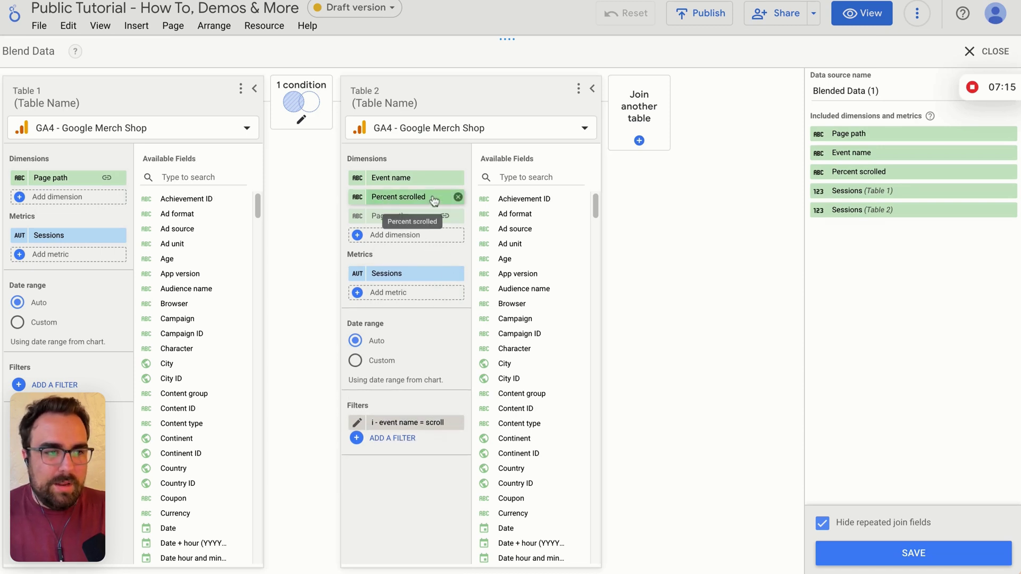
click(457, 197)
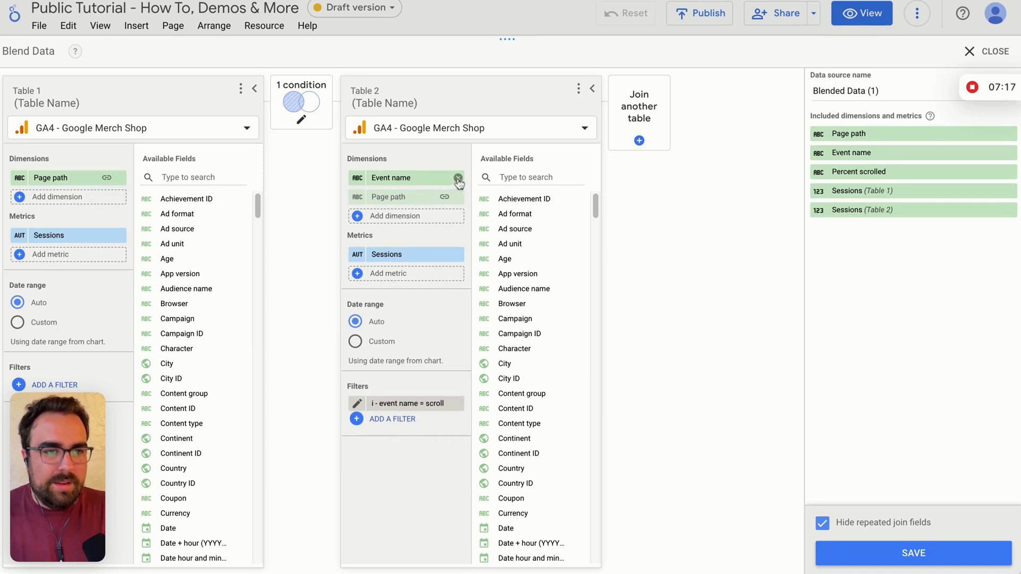
click(458, 178)
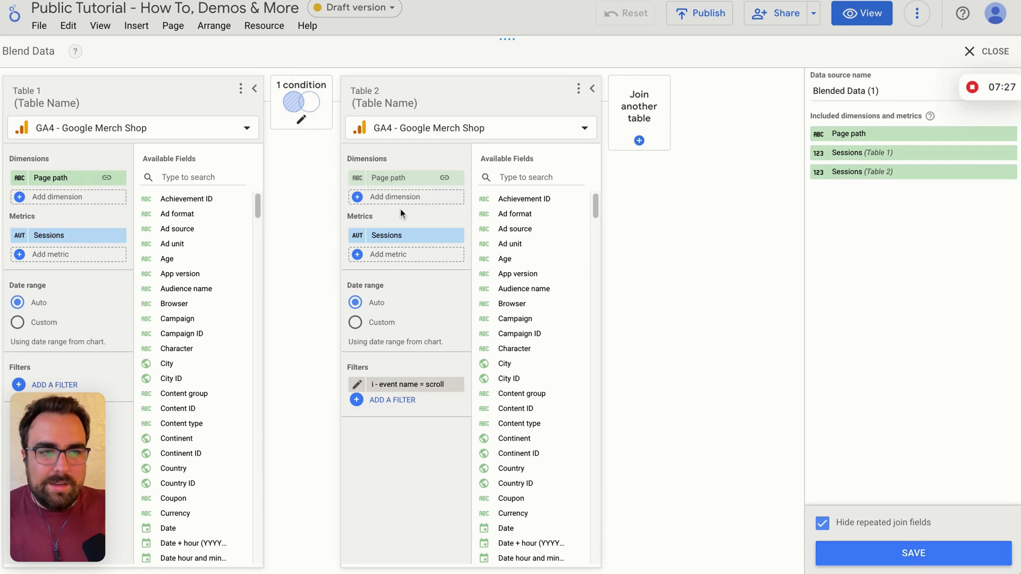
click(358, 235)
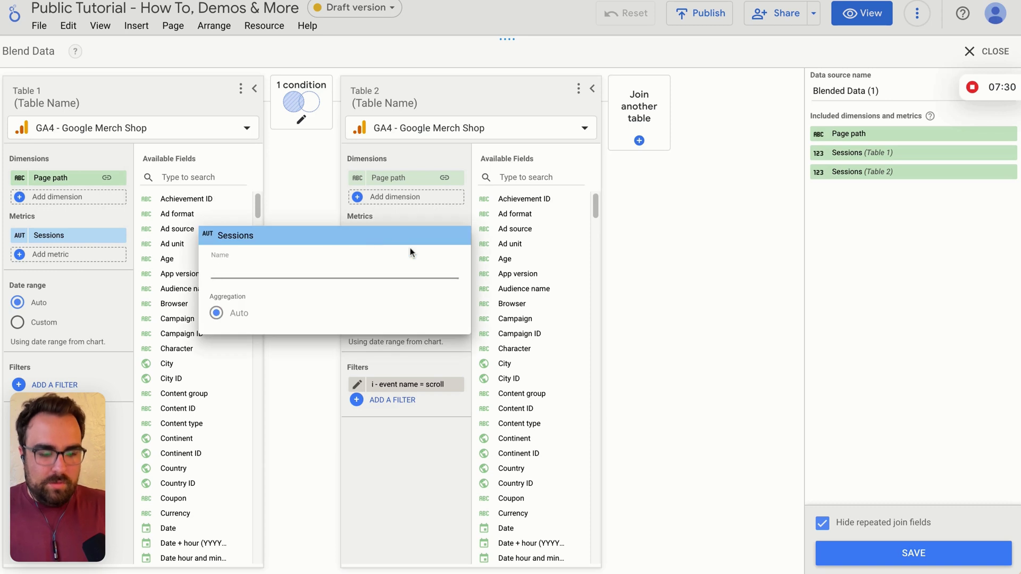
- Rename Table 2's Sessions metric to '90 Perecent Sessions'
text(90 P)
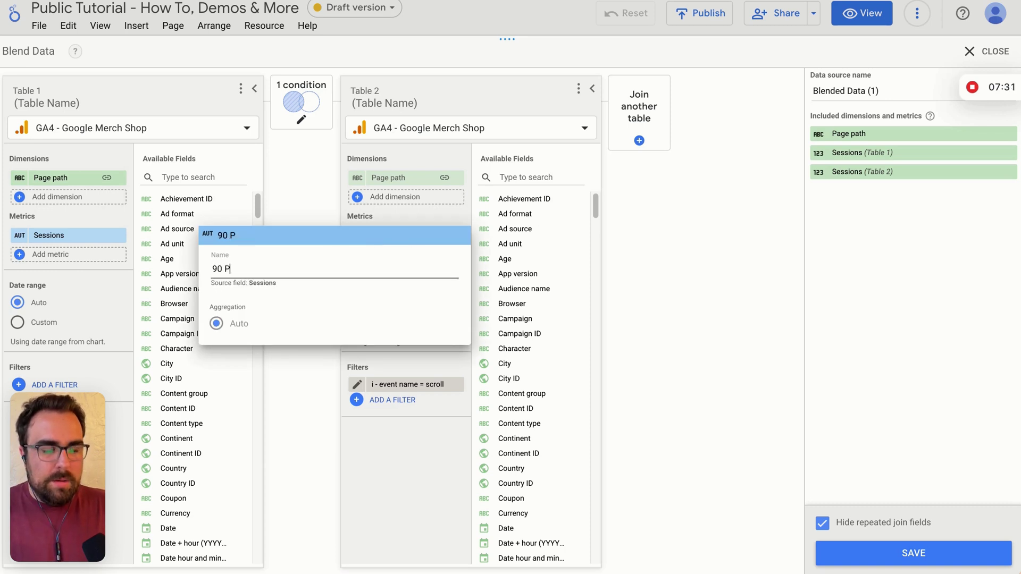
text(ec)
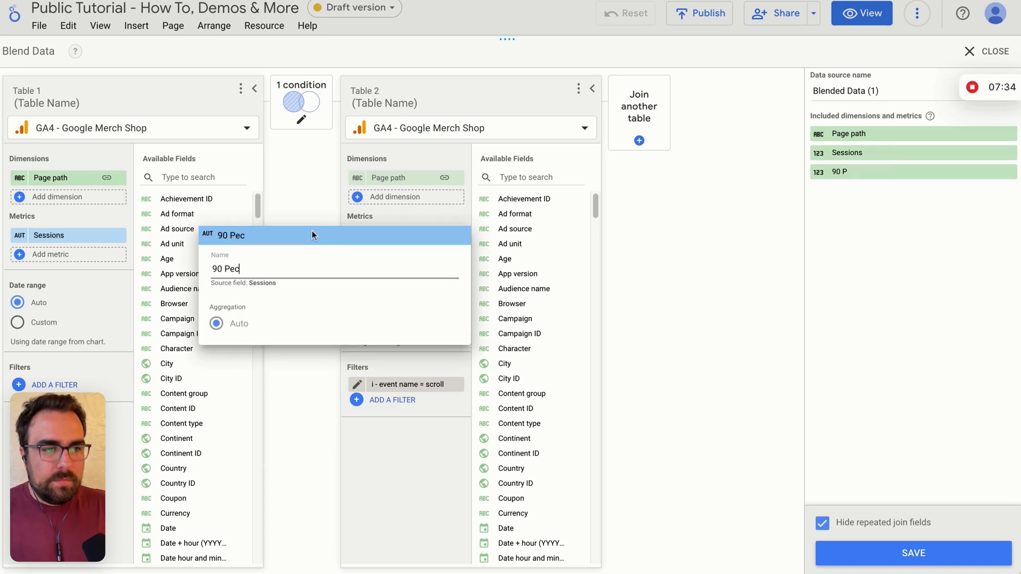
key(BackSpace)
text(re)
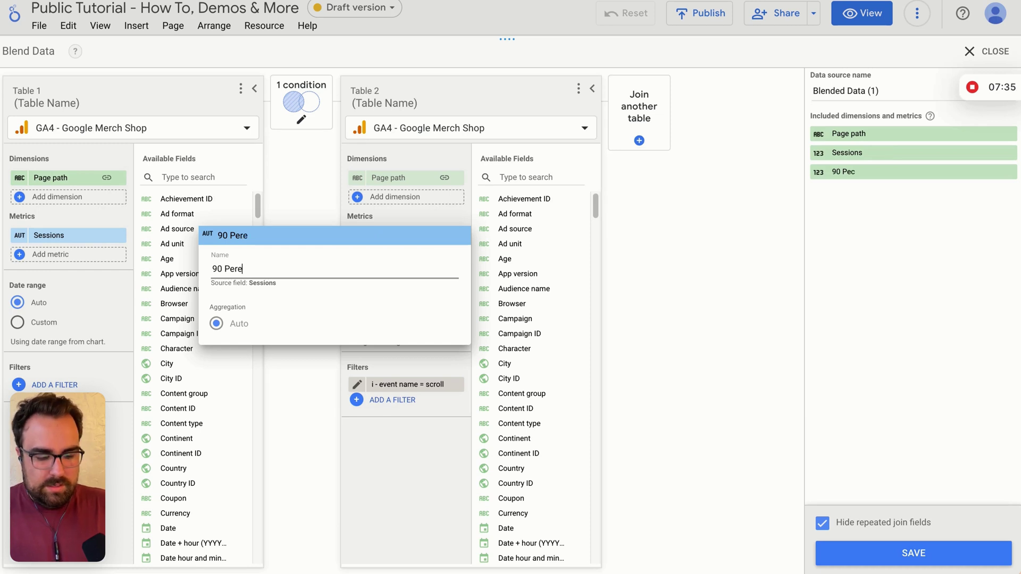
text(cent Se)
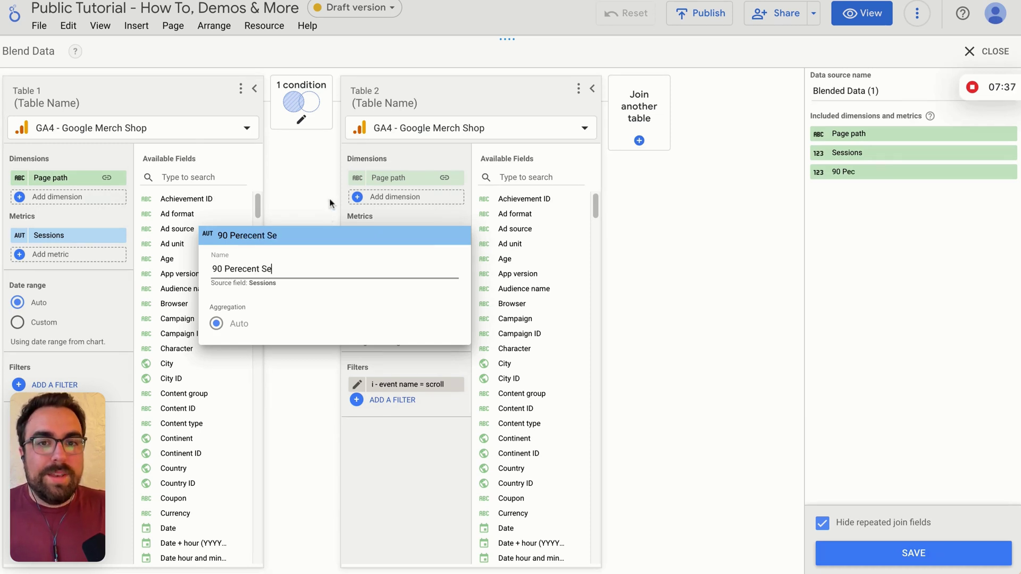
text(ssions)
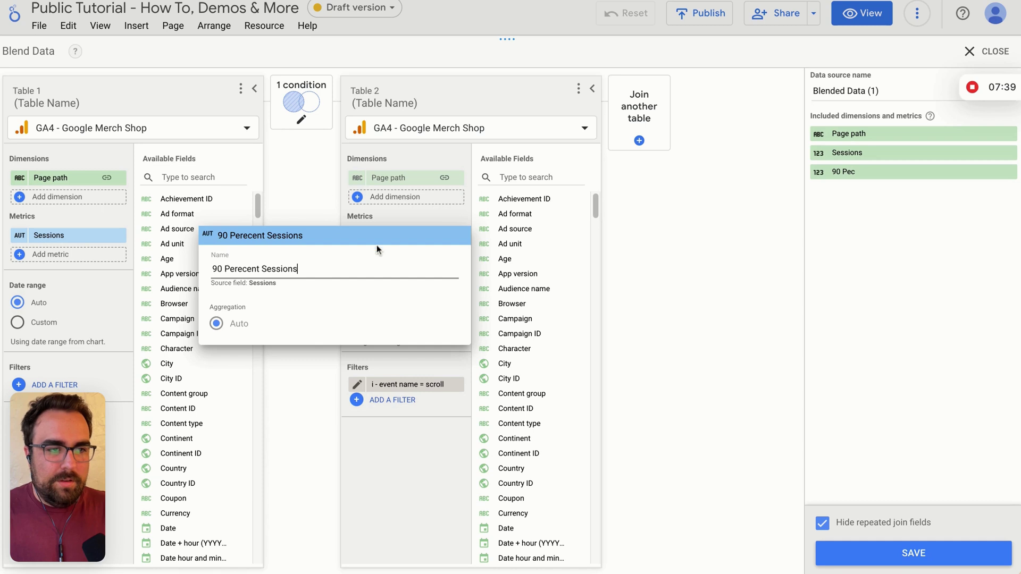
click(329, 389)
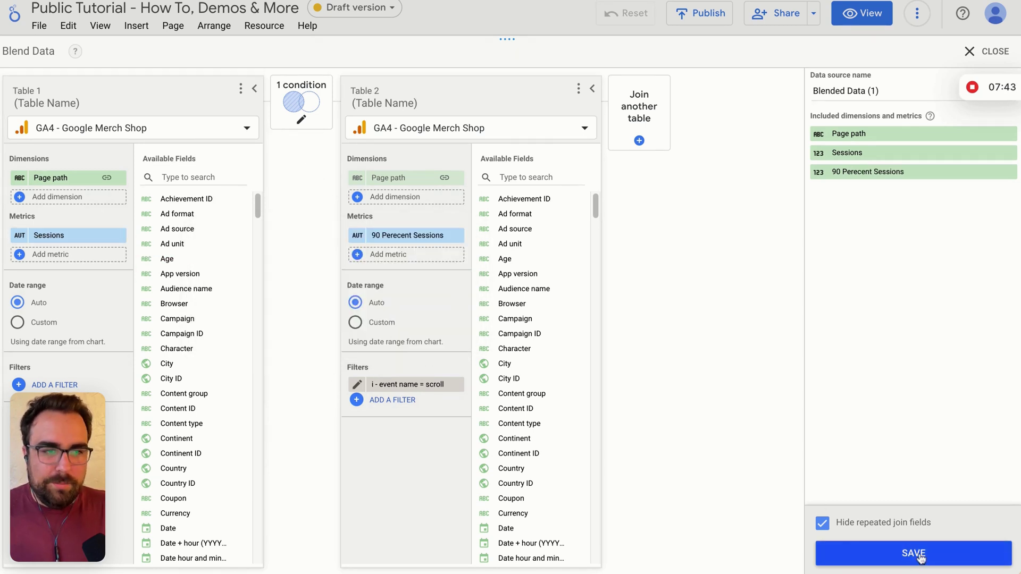
- Name the blend 'Scroll by page', save it, and close the blend editor
triple_click(894, 92)
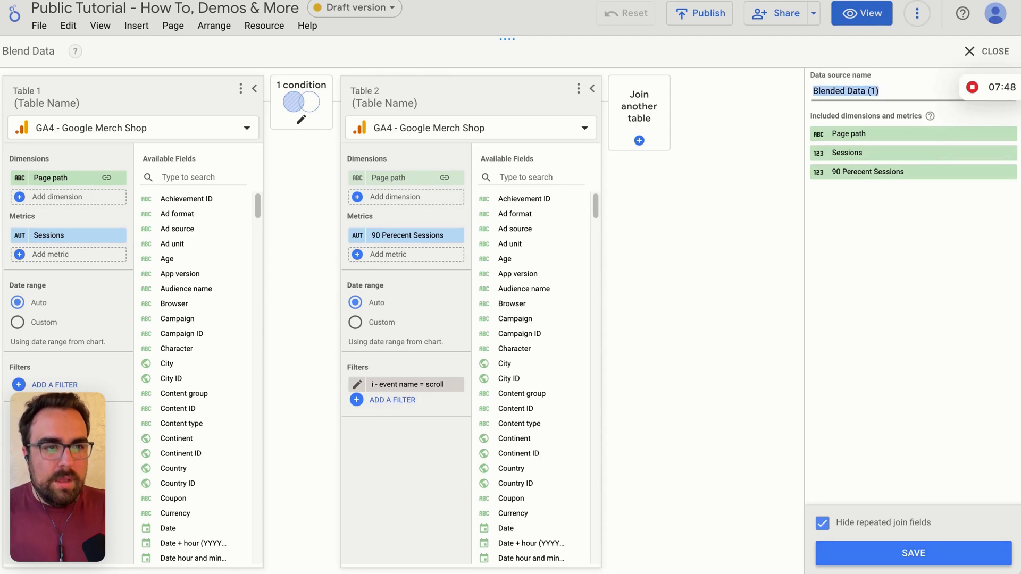
text(Scroll by page)
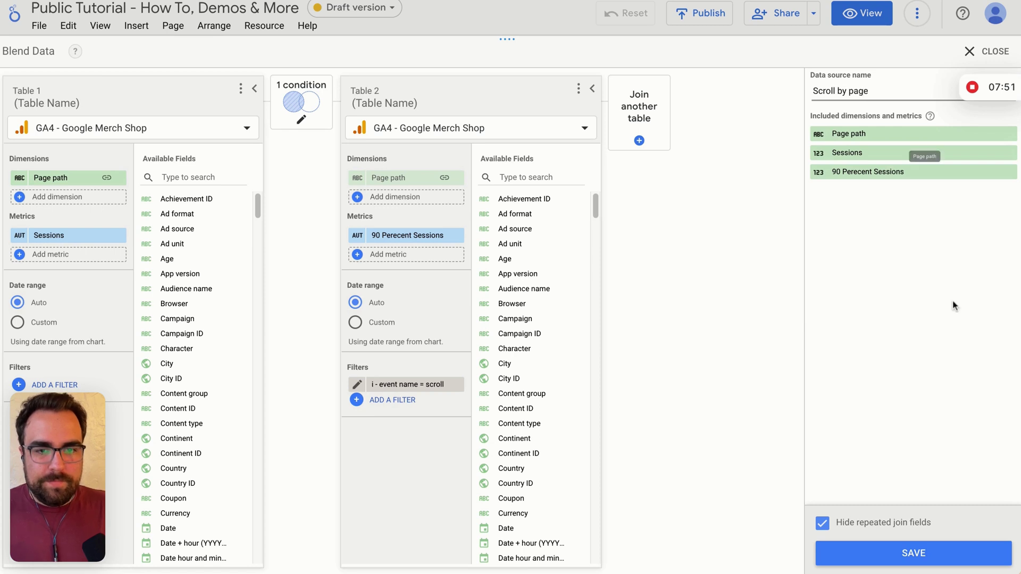
click(920, 553)
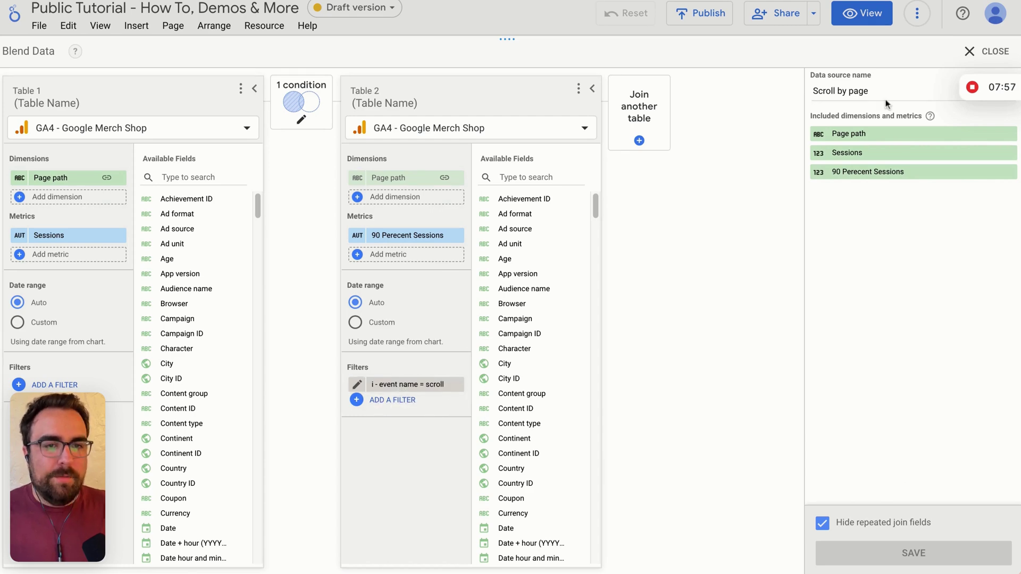
click(971, 53)
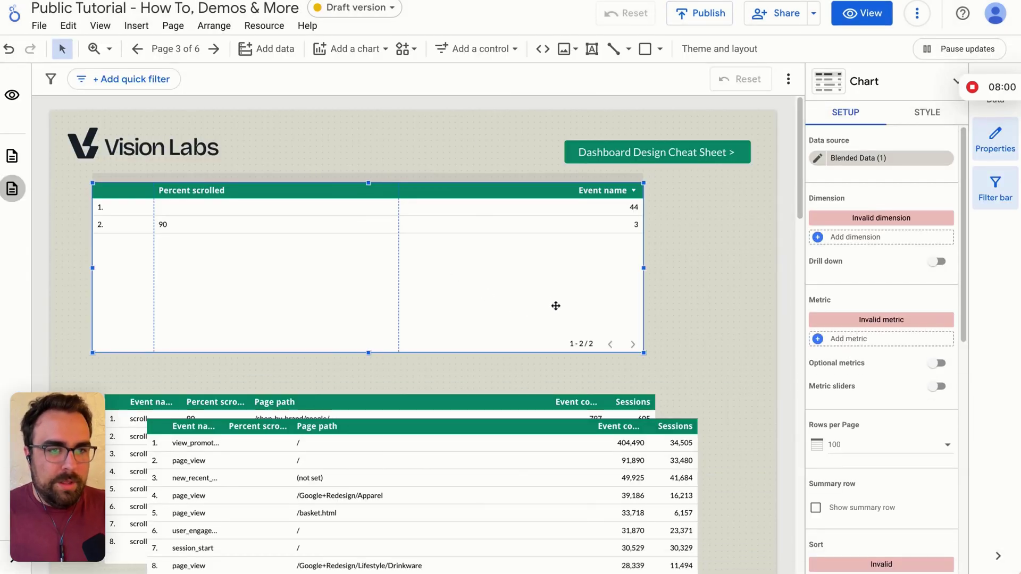
- Replace the invalid fields with Page path and Sessions, and add 90 Perecent Sessions as a second metric
click(886, 219)
text(page)
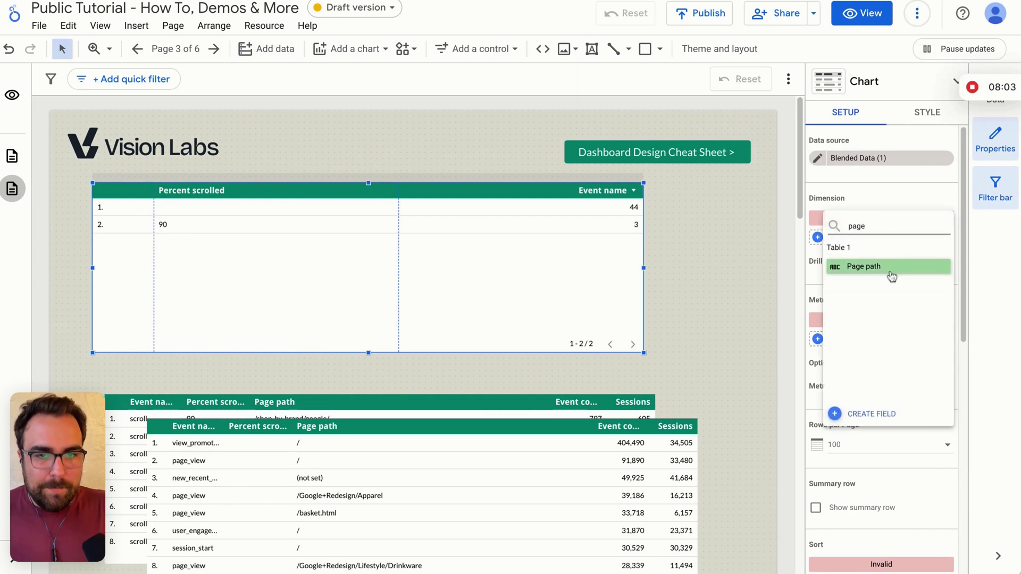
click(891, 269)
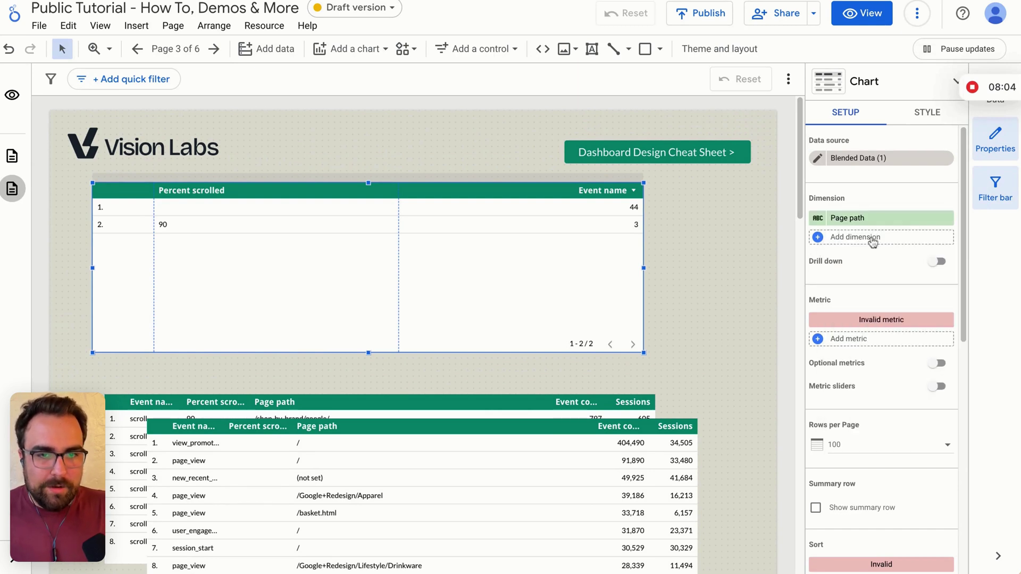
click(873, 320)
click(873, 384)
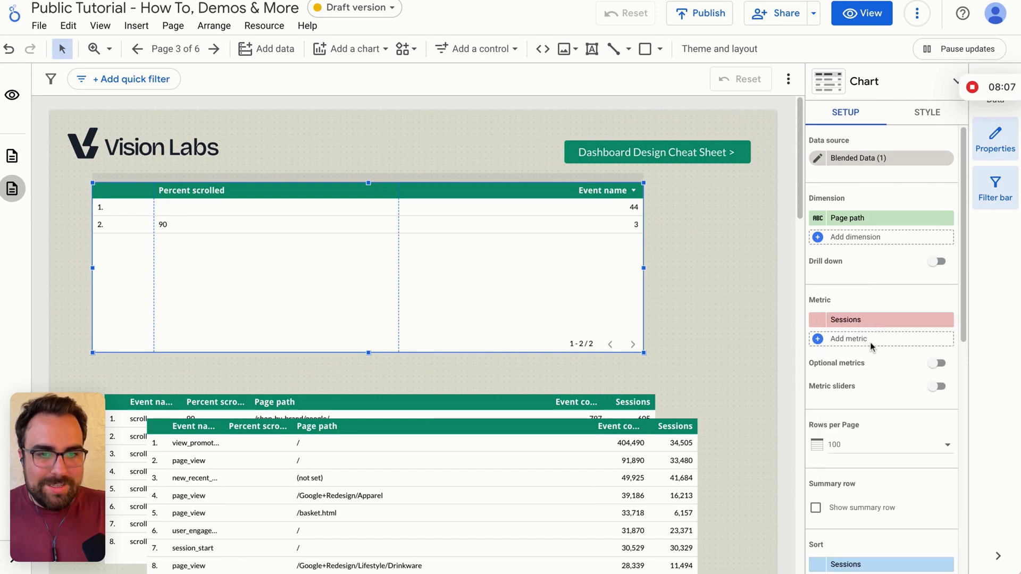
click(873, 341)
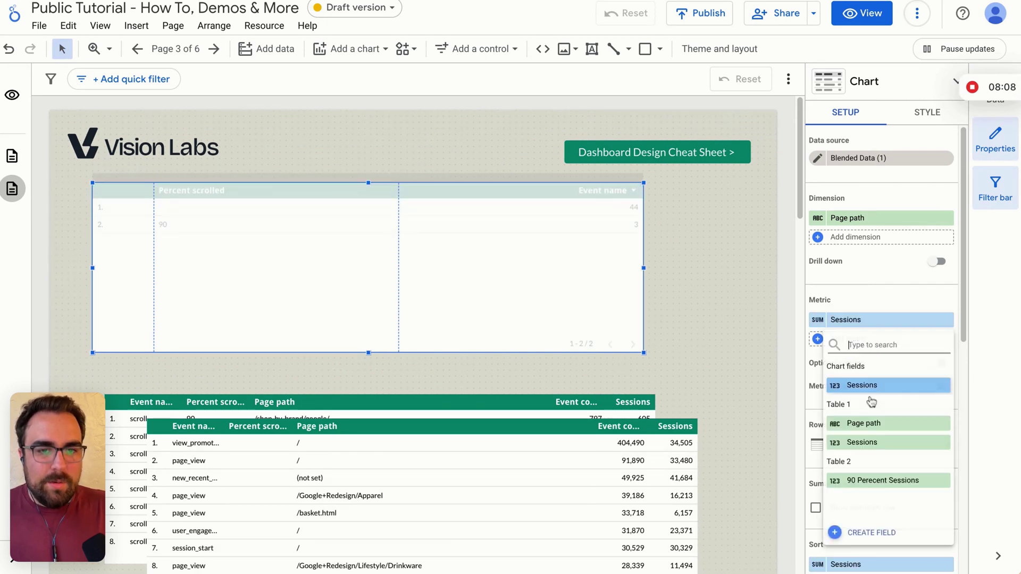
click(884, 480)
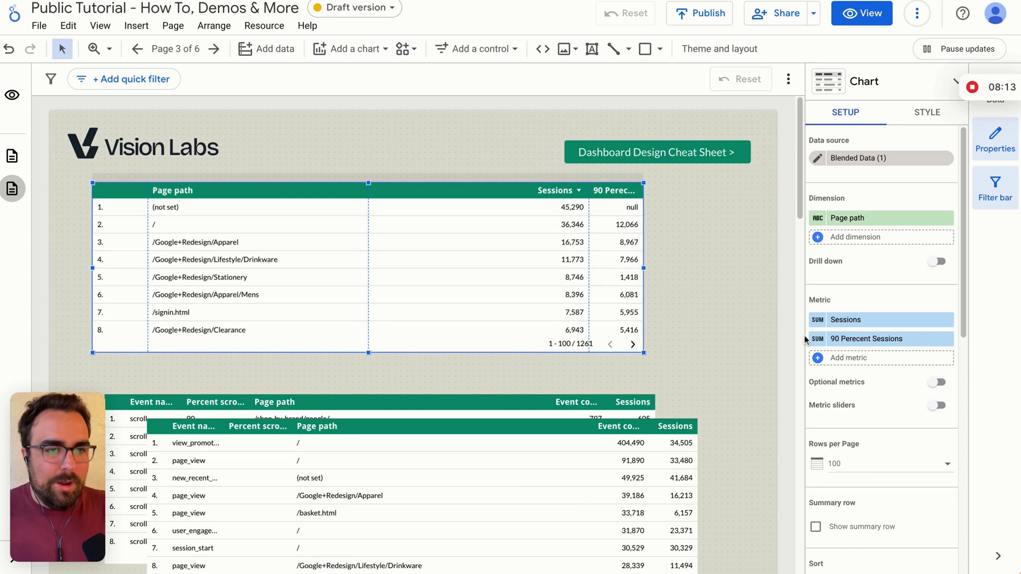
click(885, 360)
- Create a calculated metric '90% Scroll Percentage' = SUM(90 Perecent Sessions)/SUM(Sessions)
click(887, 552)
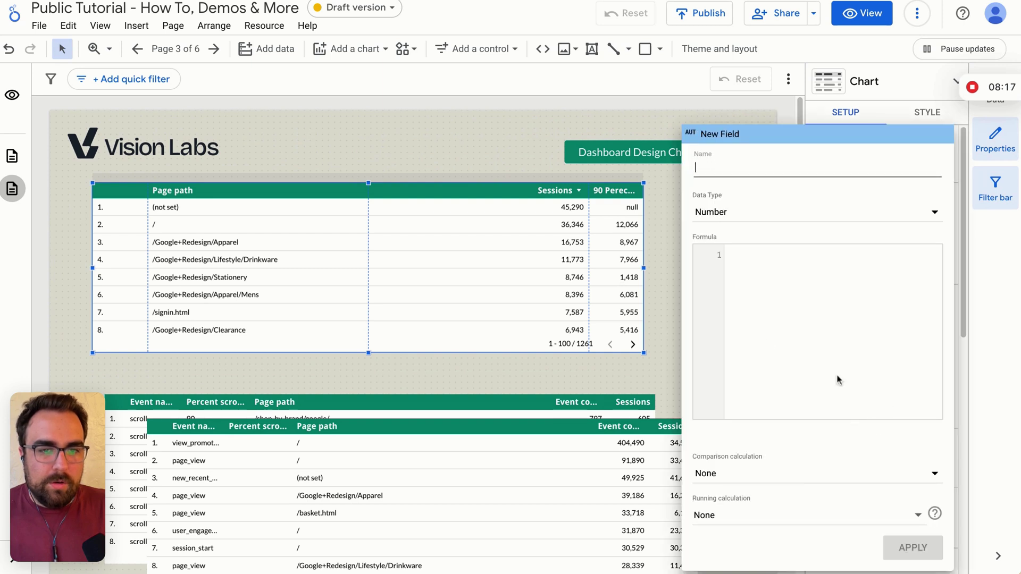
text(SUM(90)
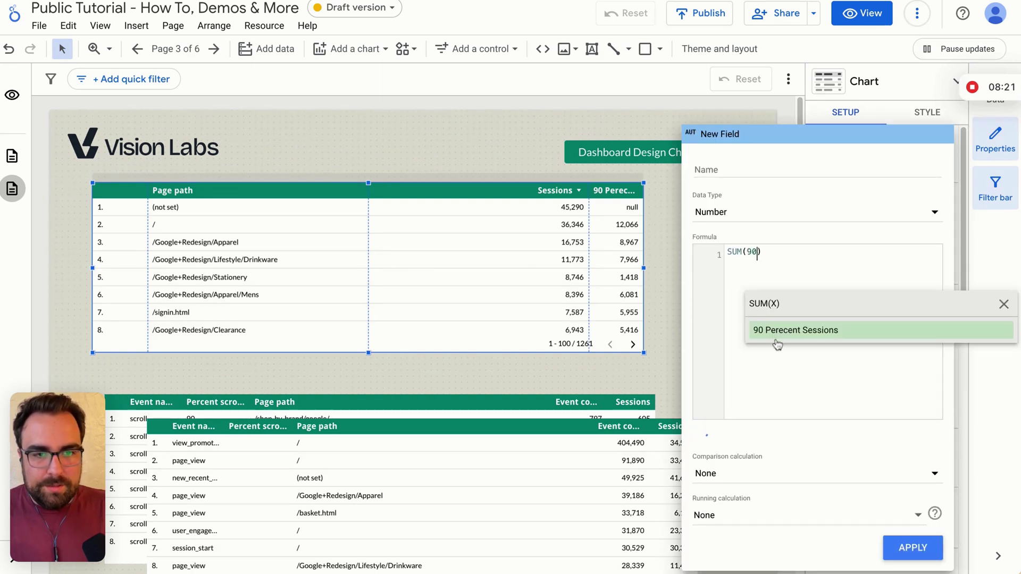
click(777, 336)
click(867, 260)
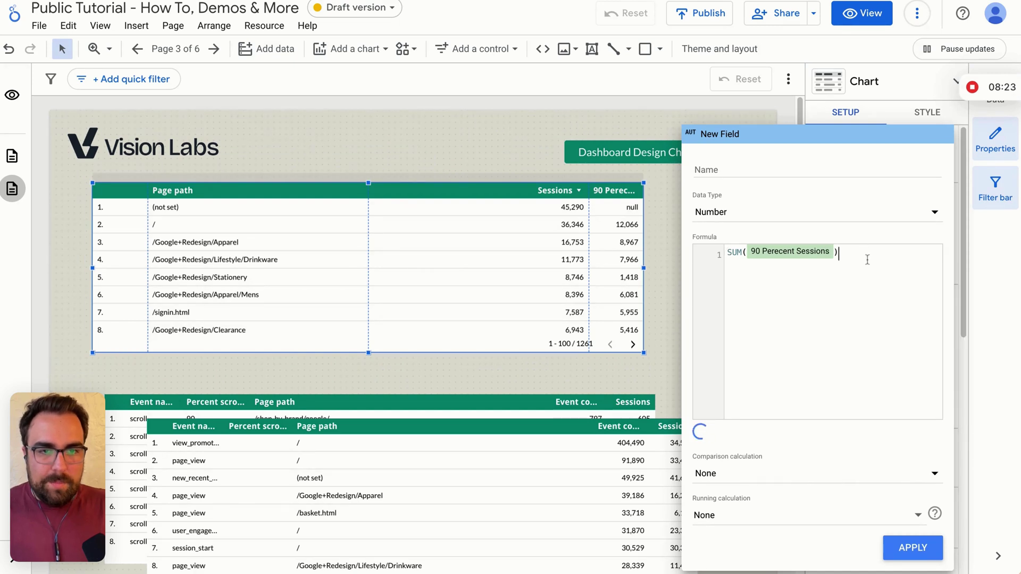
text(/sum(sessions)
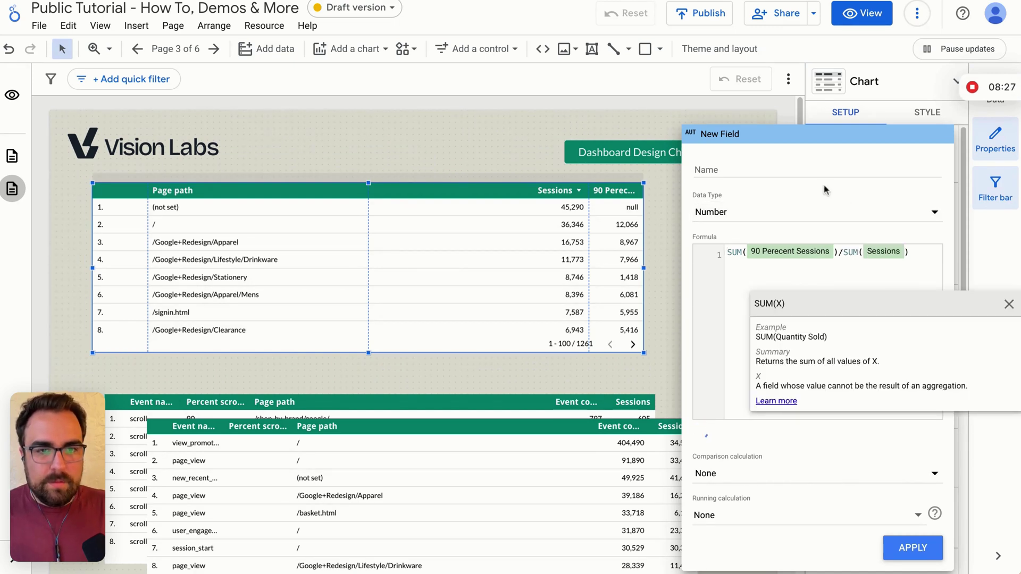
click(815, 171)
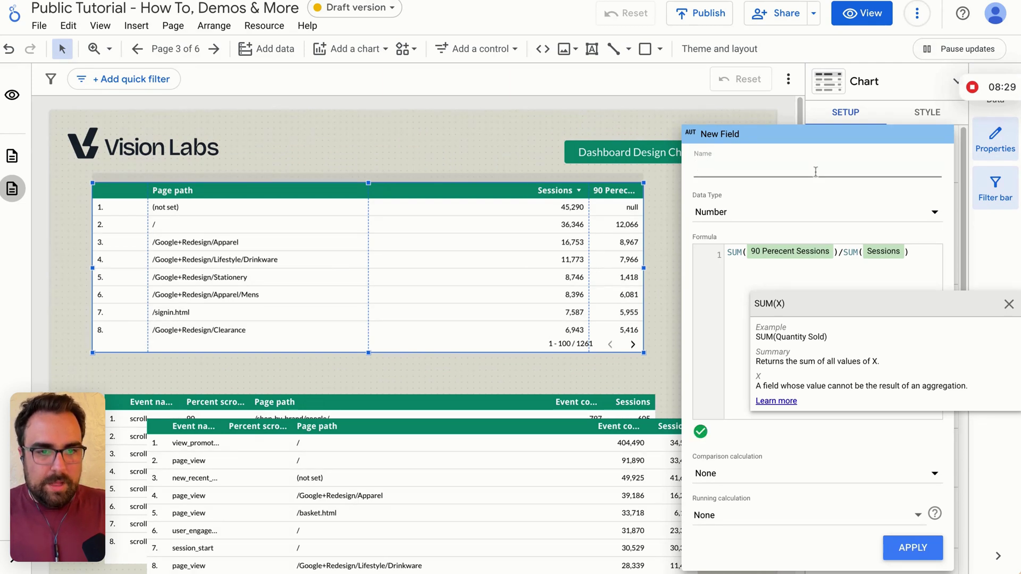
text(90% Scrol)
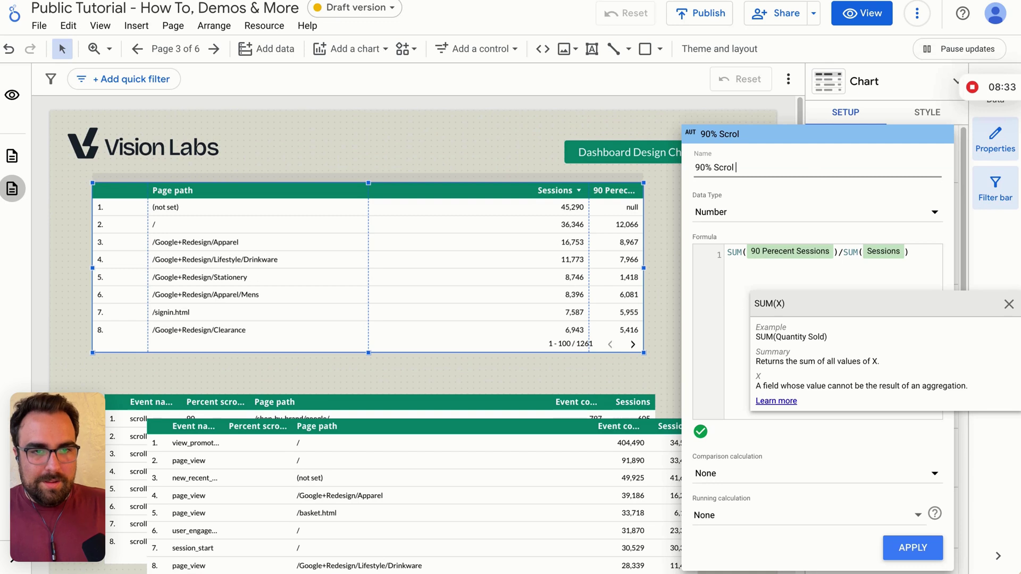
text(l Percent)
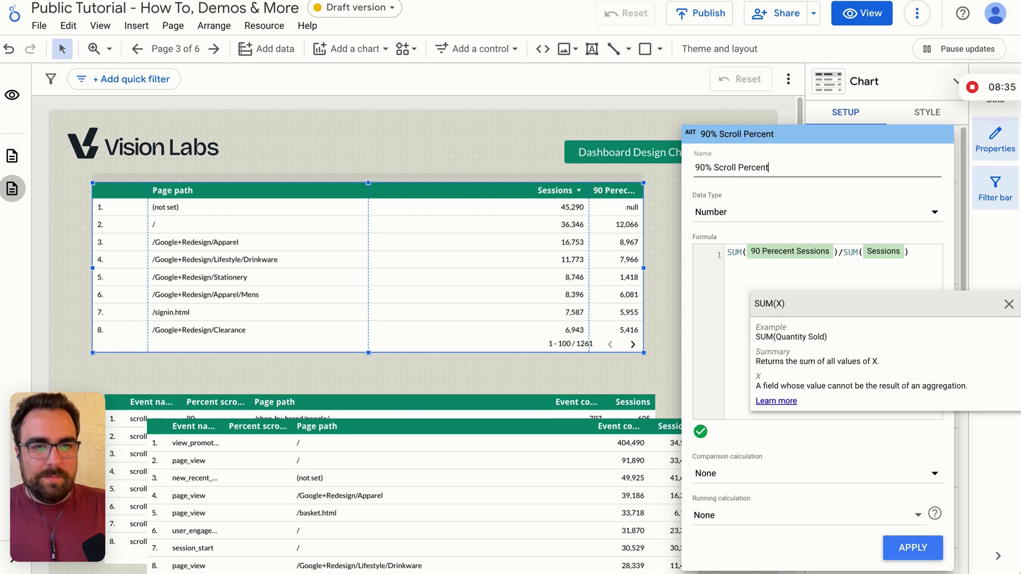
text(age)
click(923, 553)
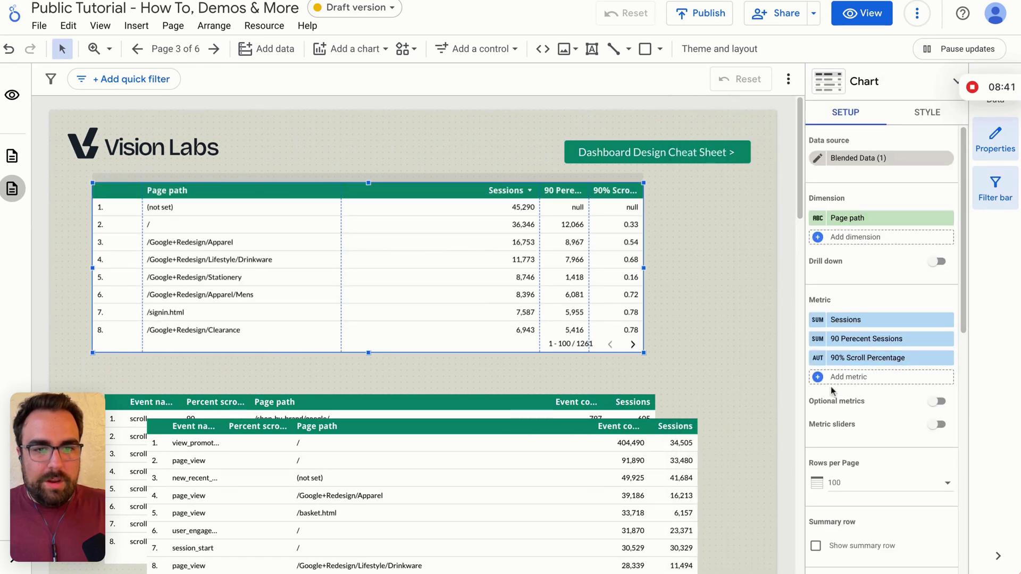
- Set the 90% Scroll Percentage field's data type to Numeric > Percent
click(818, 358)
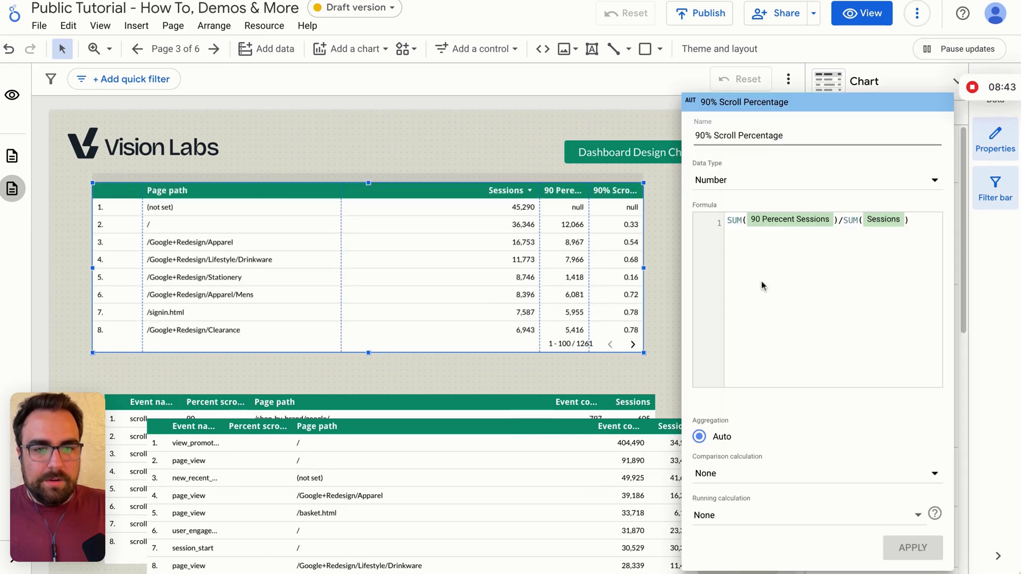
click(755, 182)
mouse_move(757, 203)
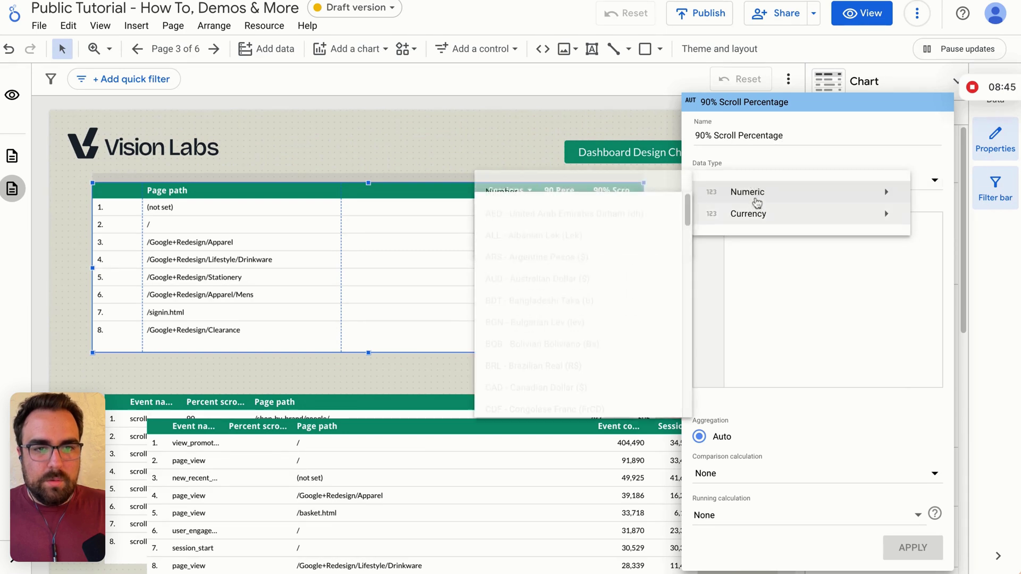
click(604, 212)
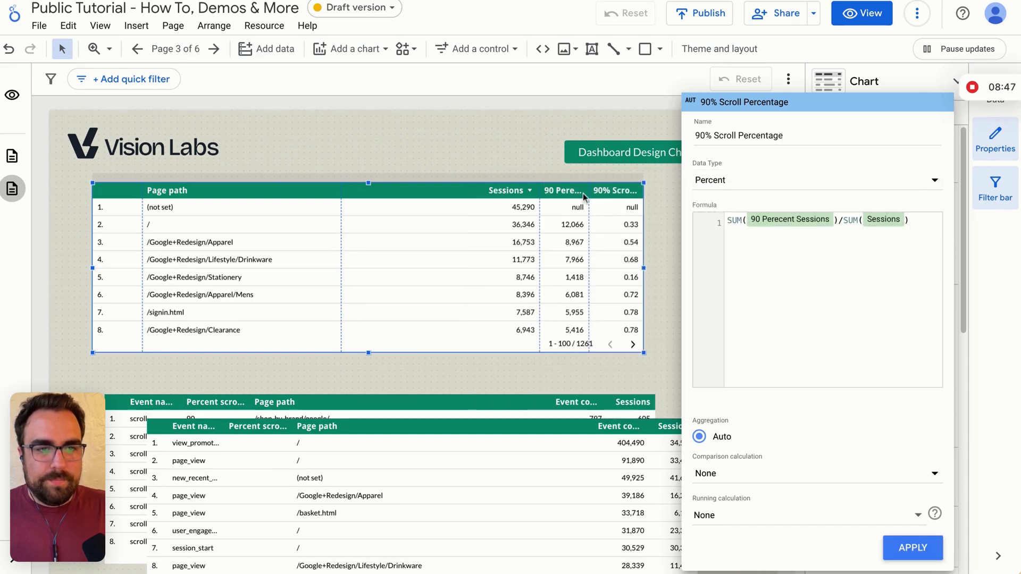
click(912, 549)
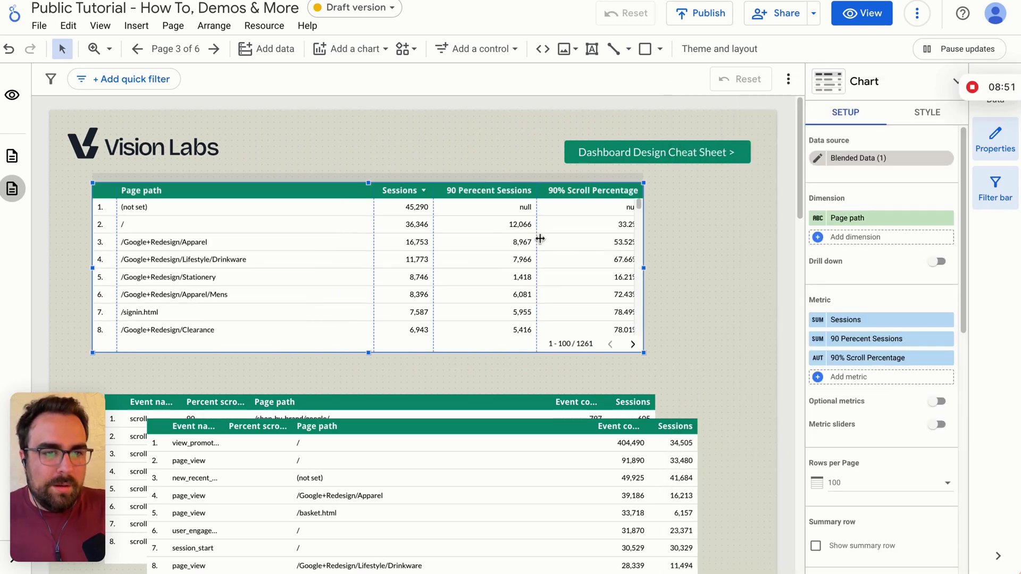
- Delete the two overlapping source tables and the Sessions 813 scorecard from the page
scroll(920, 474, down, 10)
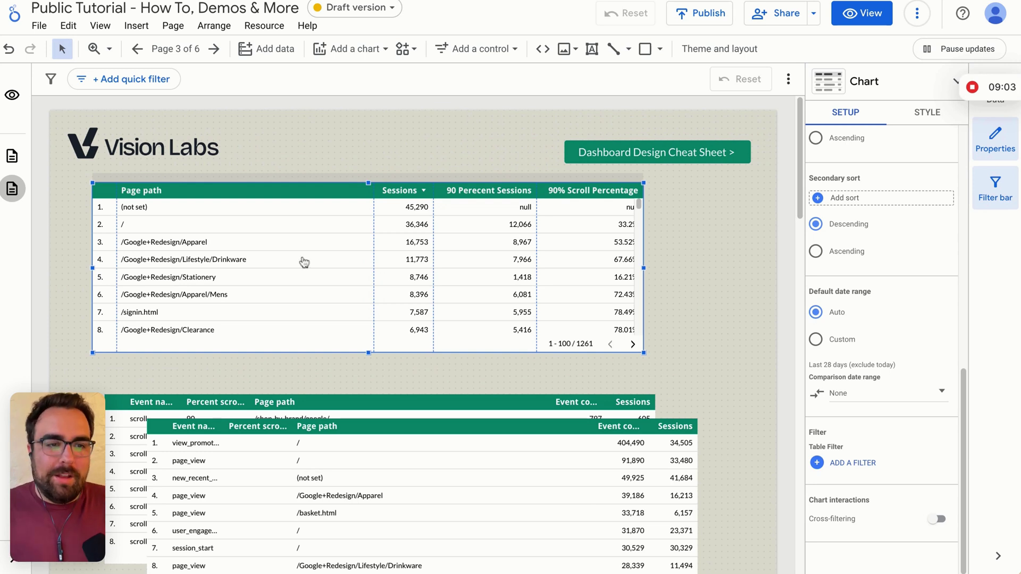
drag(733, 404, 617, 426)
key(Delete)
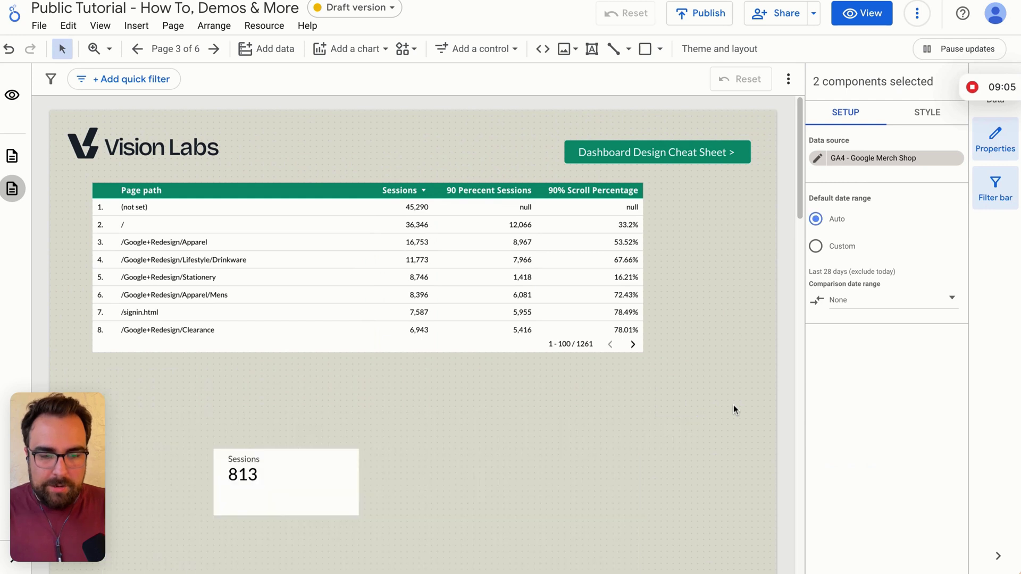
click(319, 484)
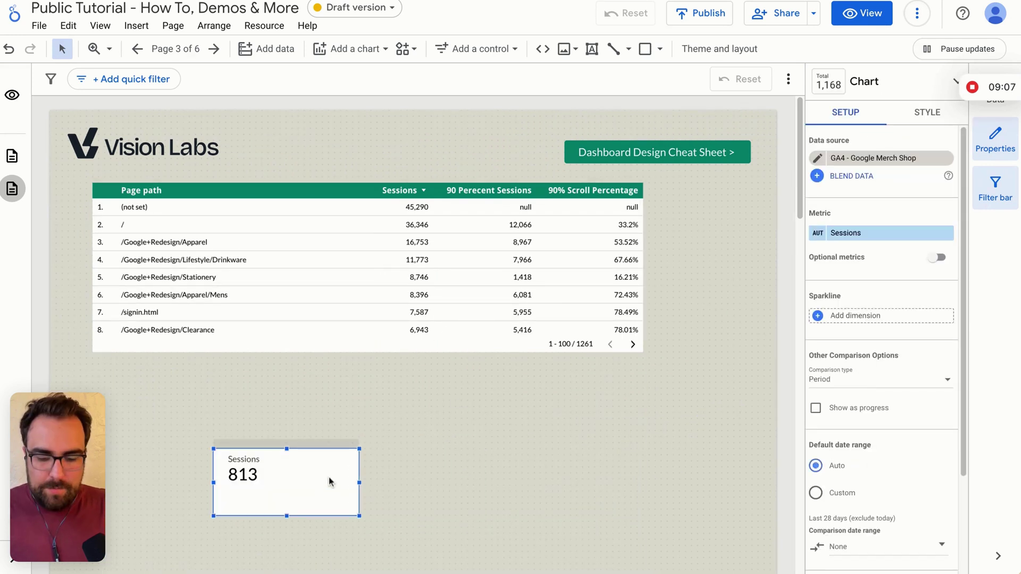
key(Delete)
- Select the Page path table and add a filter to it
click(215, 256)
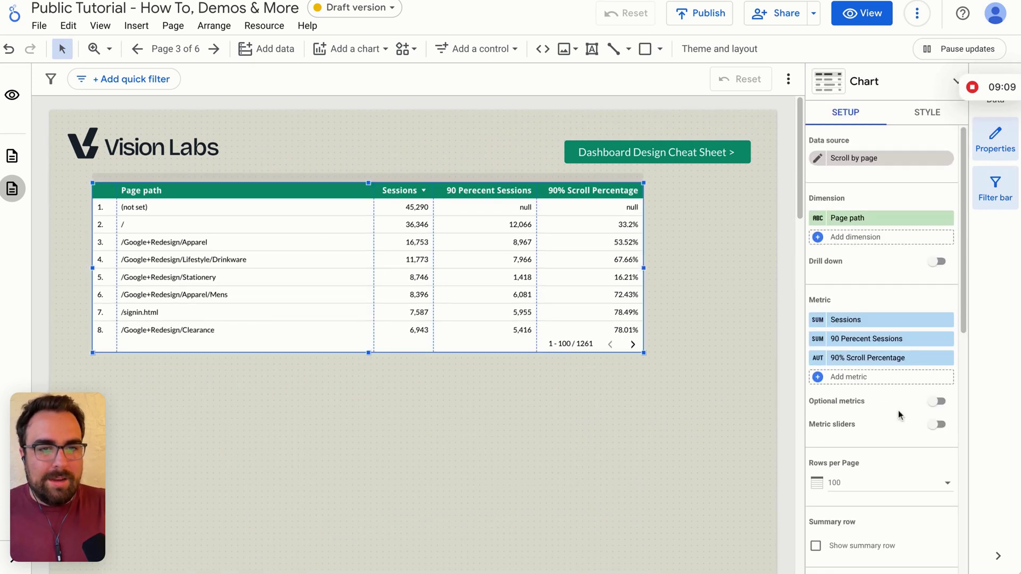
scroll(915, 439, down, 5)
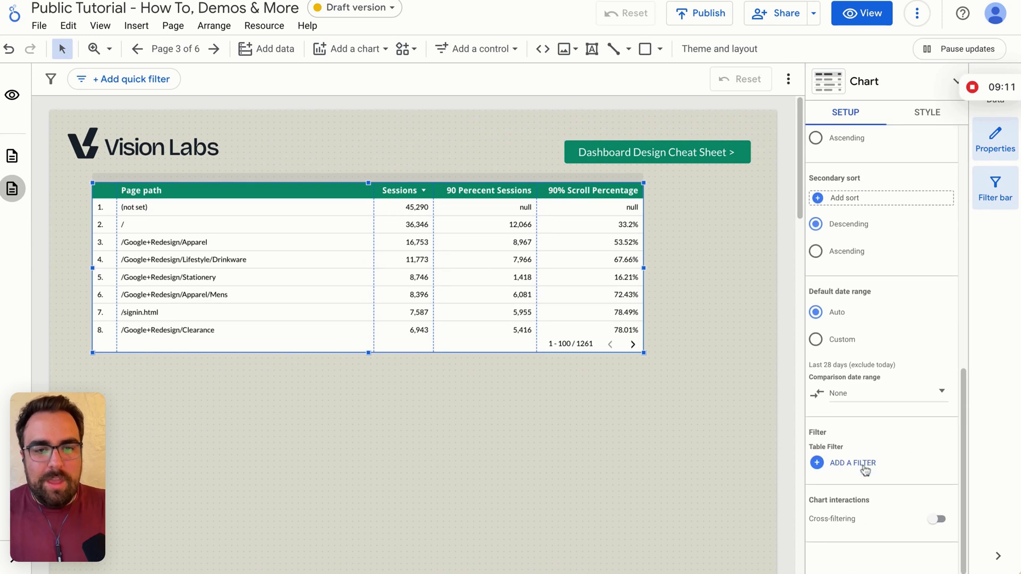
click(865, 466)
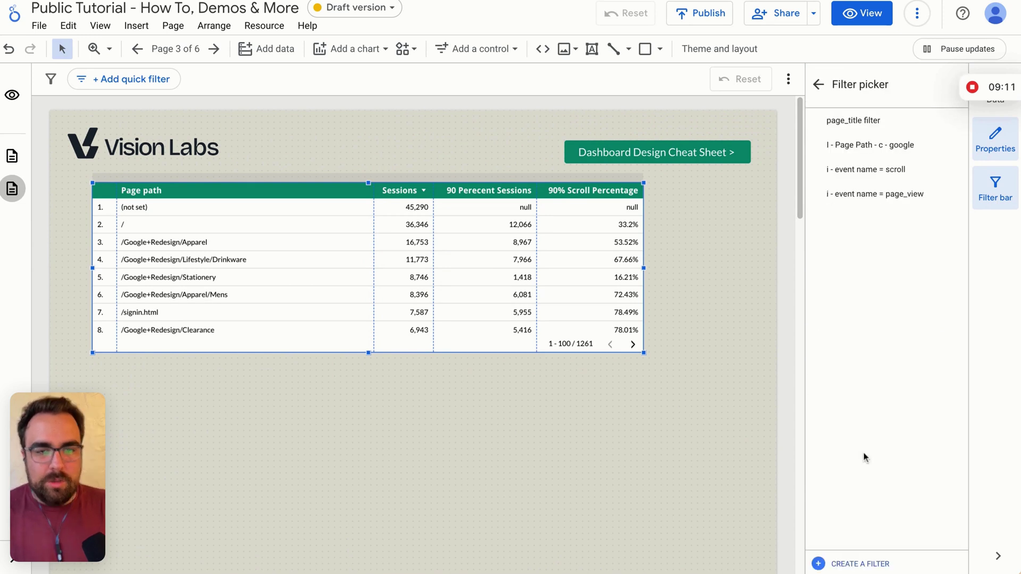
- Create and save an Exclude filter: Page path Equal to (not set), named 'e - page path = (not set)'
click(860, 565)
click(107, 367)
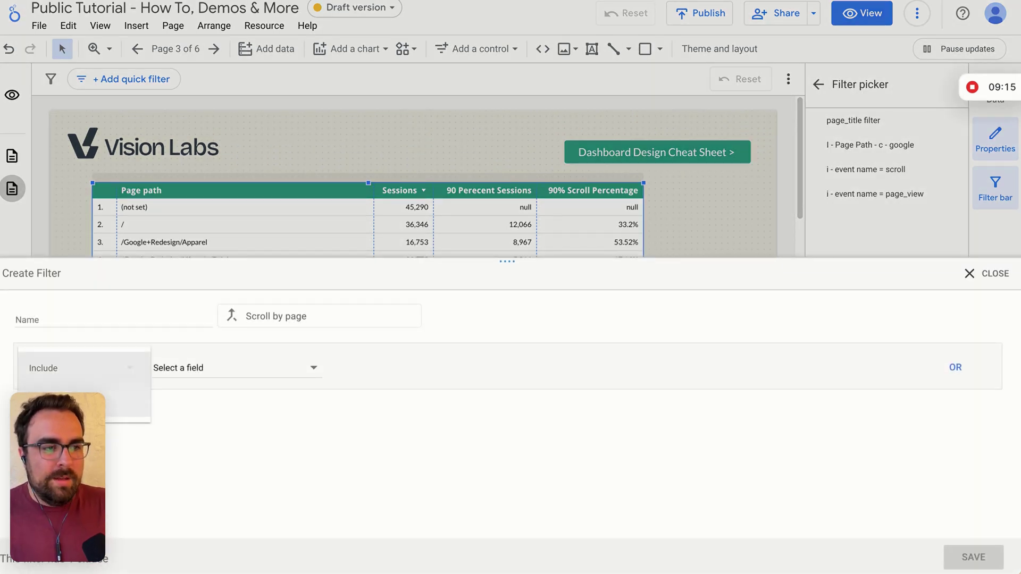
click(140, 400)
click(210, 373)
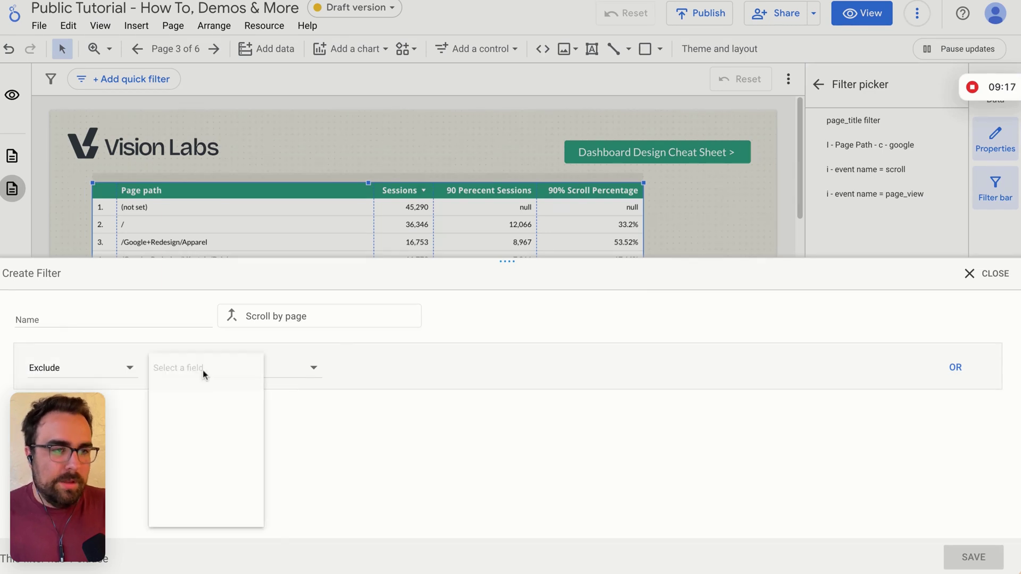
click(388, 386)
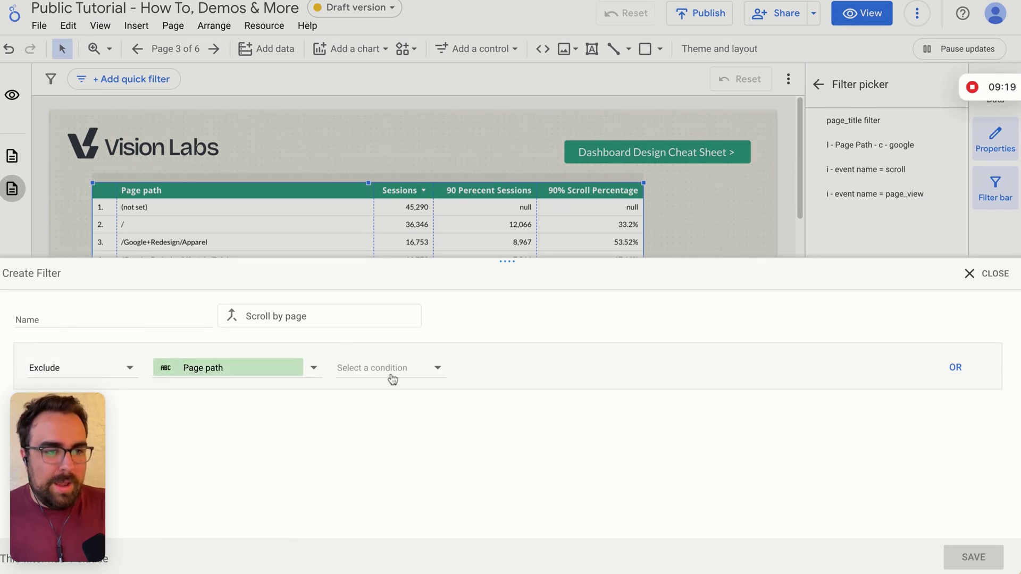
click(392, 376)
click(535, 370)
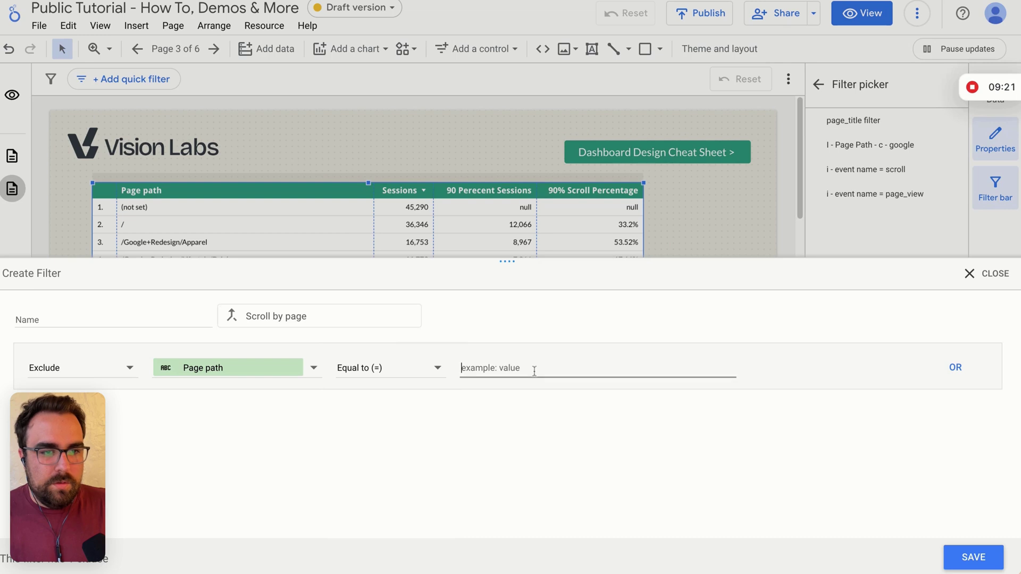
text((not set)
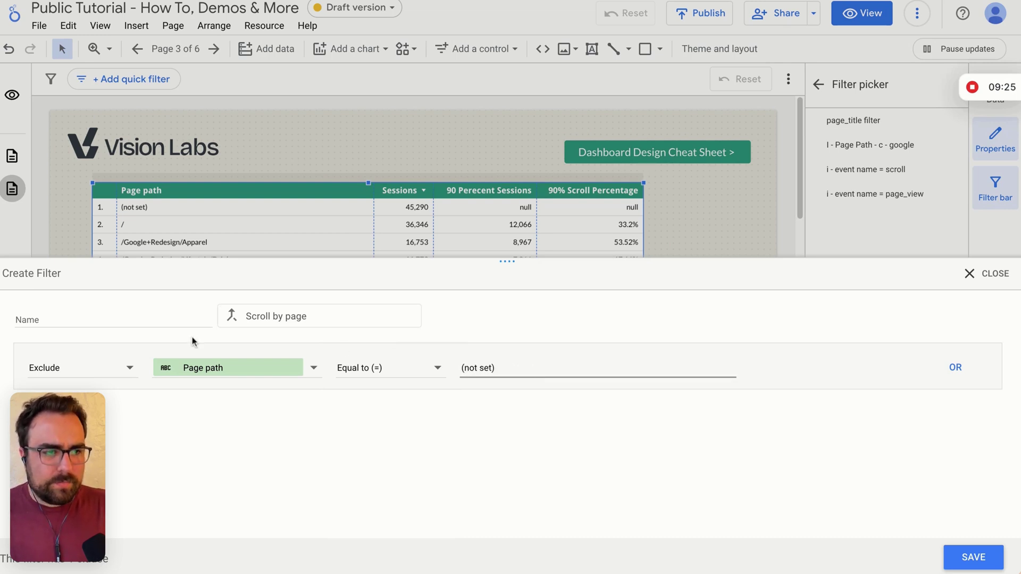
click(153, 317)
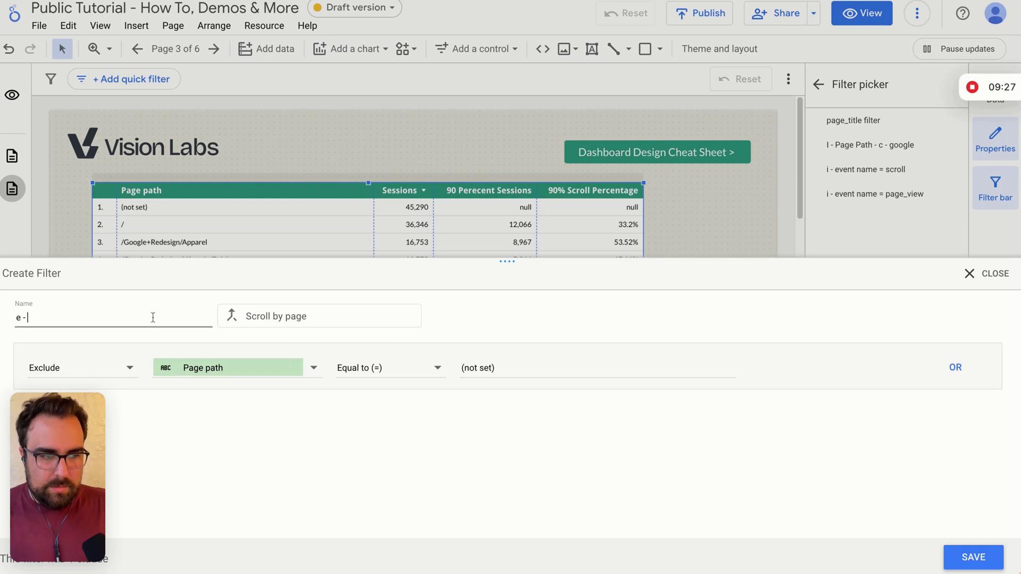
text(e - page path = (not set)
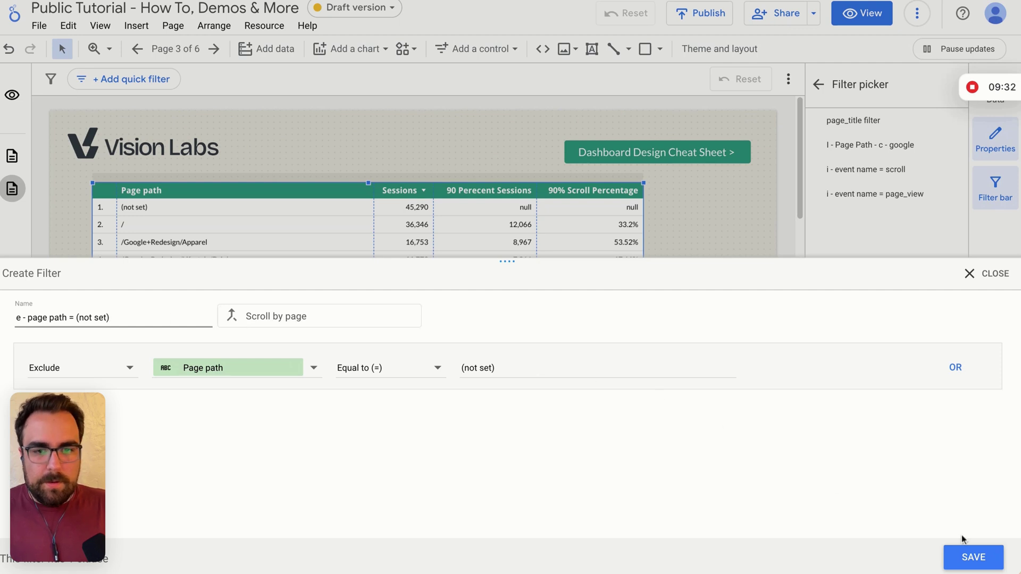
click(968, 555)
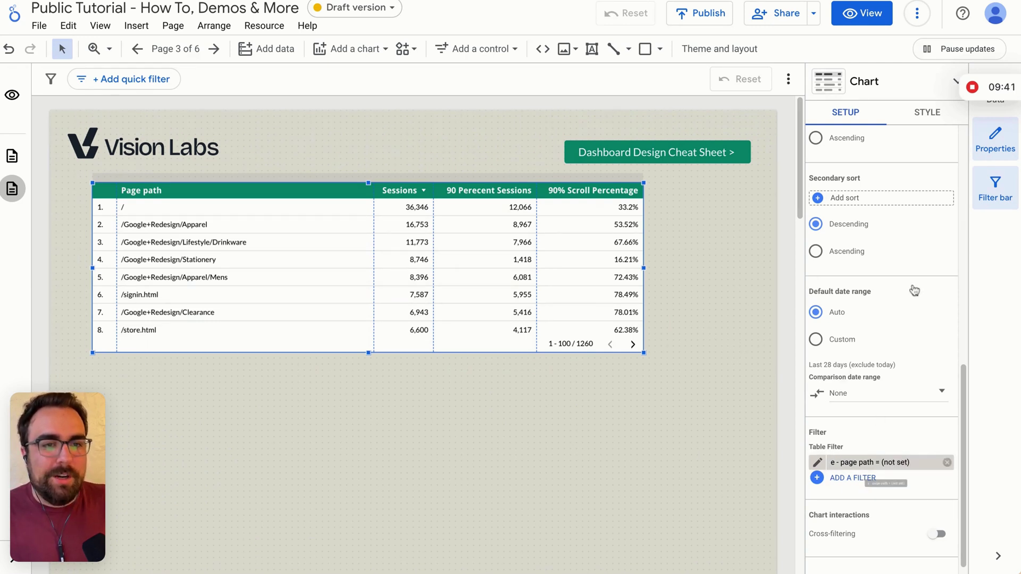
- Move the table down-right, shorten it to seven rows, and sort by 90% Scroll Percentage
drag(525, 245, 548, 281)
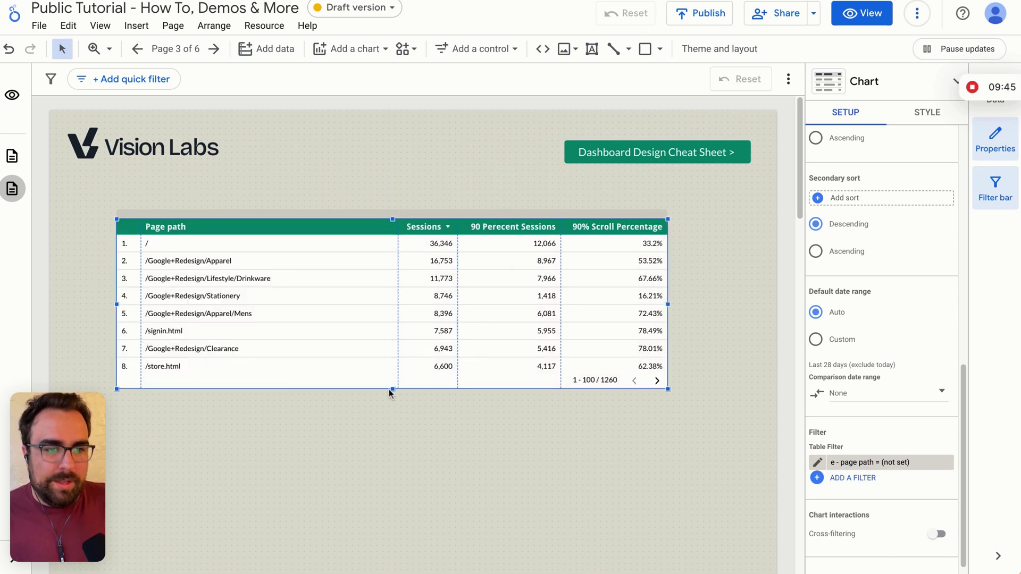
drag(392, 390, 392, 377)
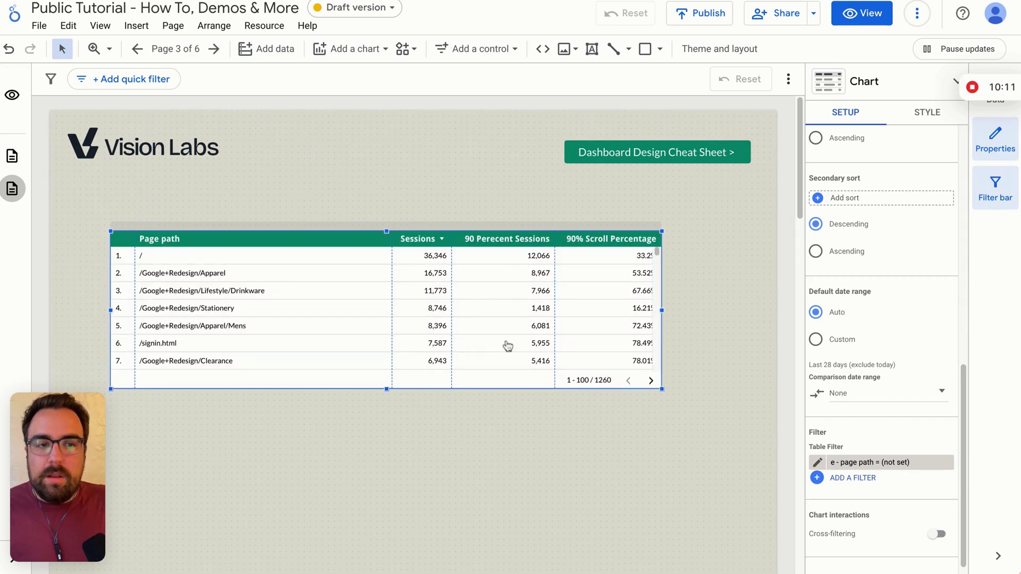
scroll(511, 342, down, 5)
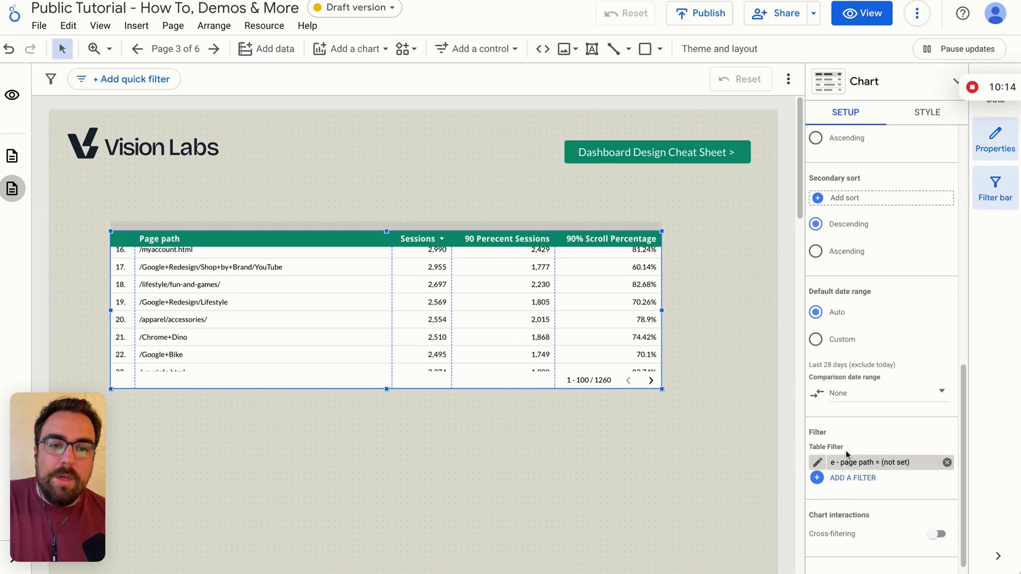
scroll(442, 333, up, 5)
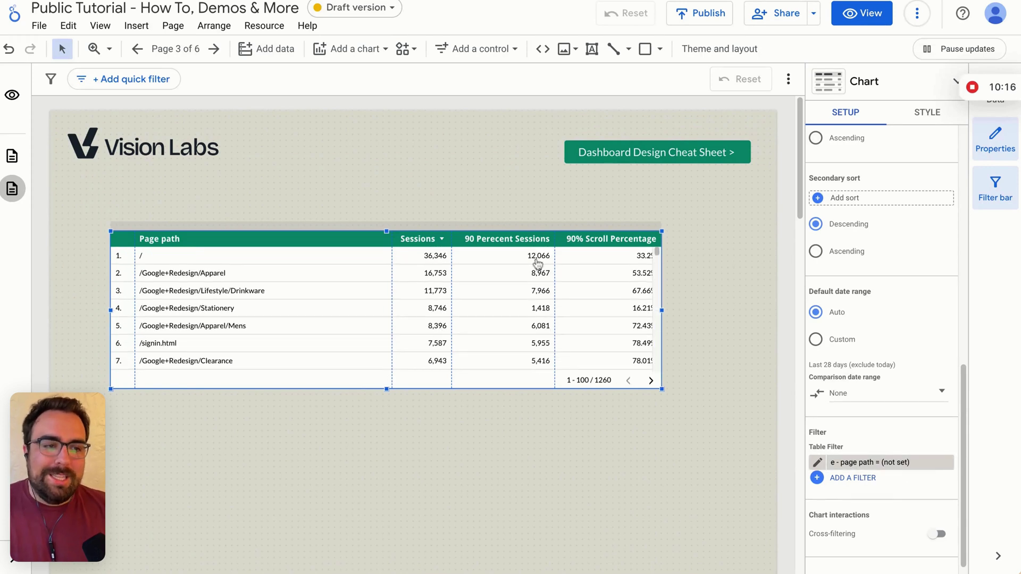
click(608, 243)
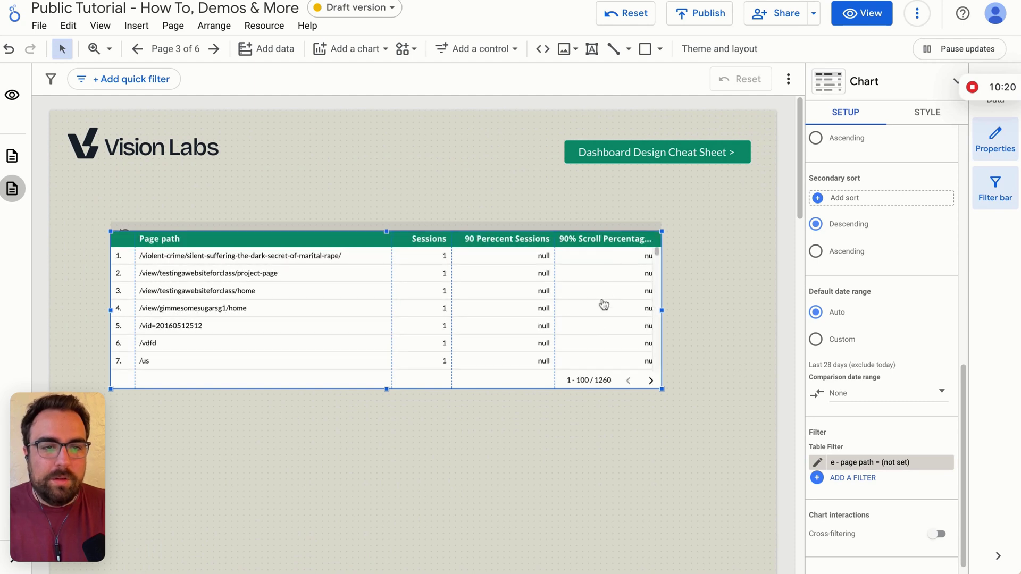
scroll(597, 332, down, 10)
scroll(597, 333, down, 5)
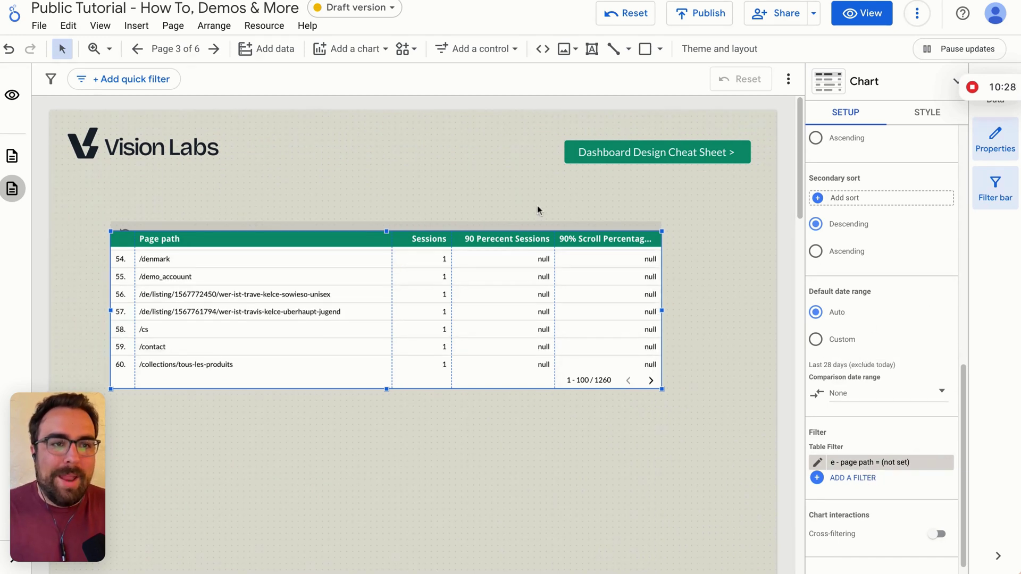
- Add a checkbox control above the table and start a new calculated control field
click(500, 50)
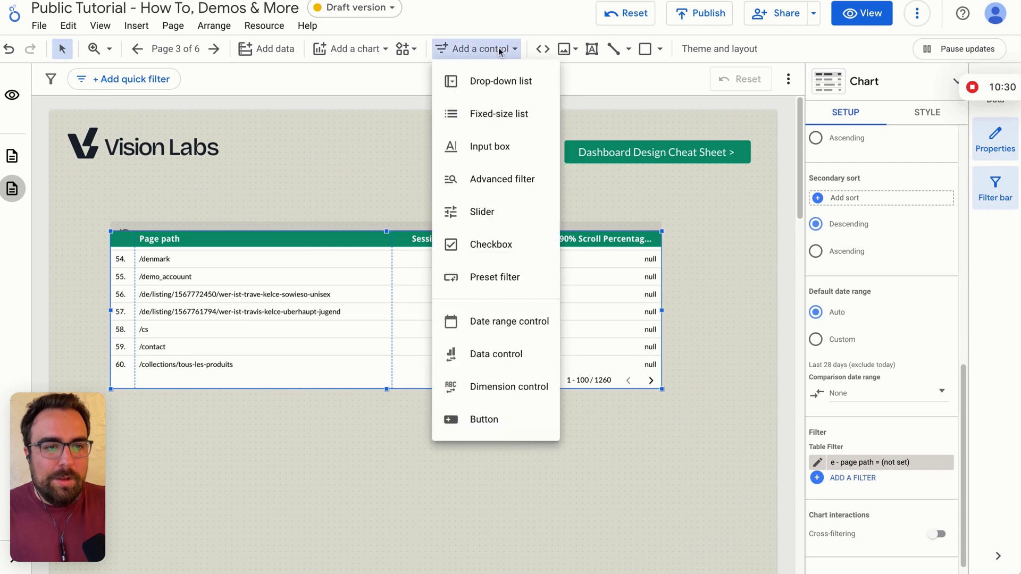
click(508, 213)
click(458, 196)
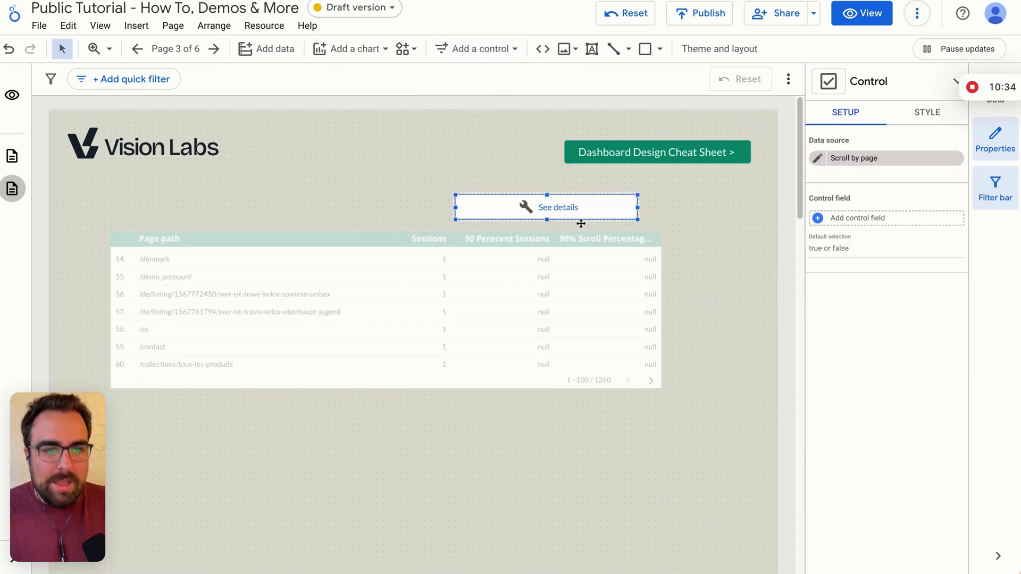
click(632, 293)
click(604, 201)
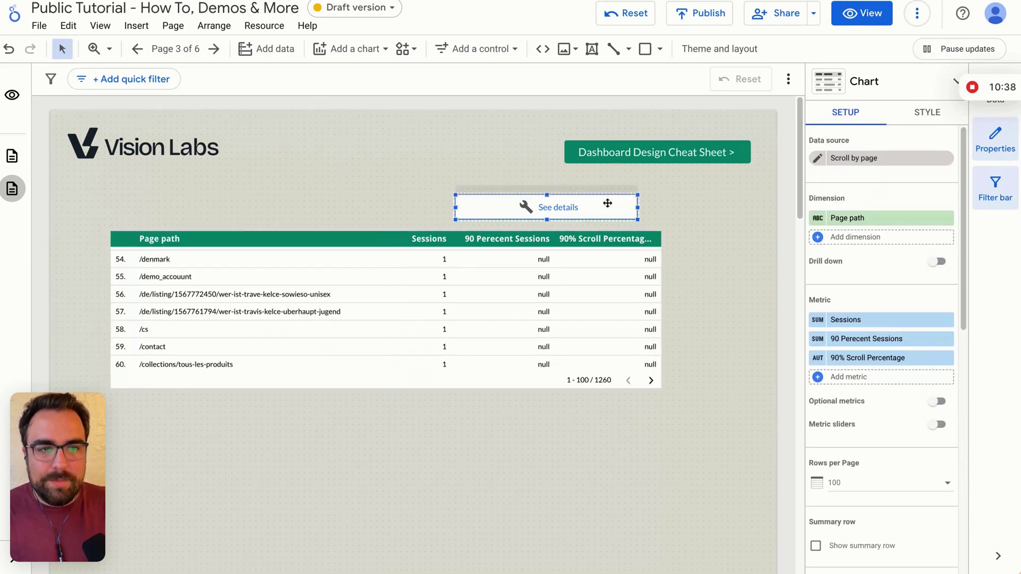
click(877, 218)
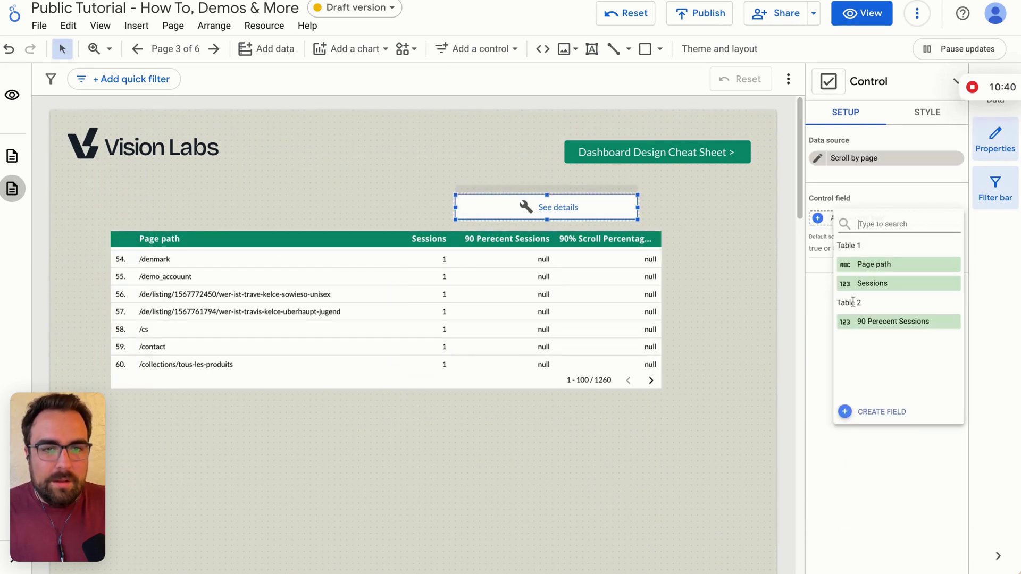
click(879, 415)
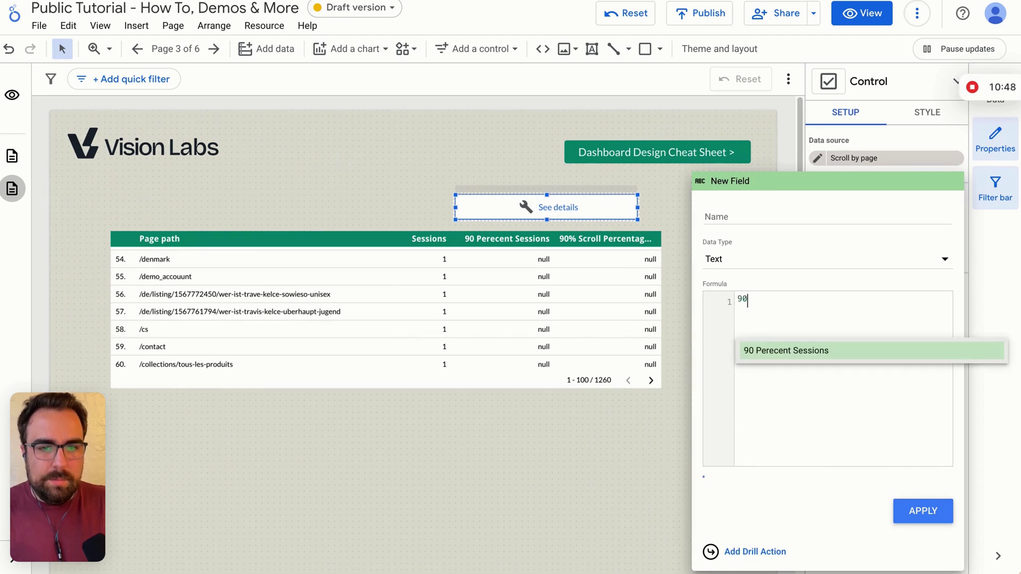
- Define the field formula as 90 Perecent Sessions is null, temporarily named Remove
key(Return)
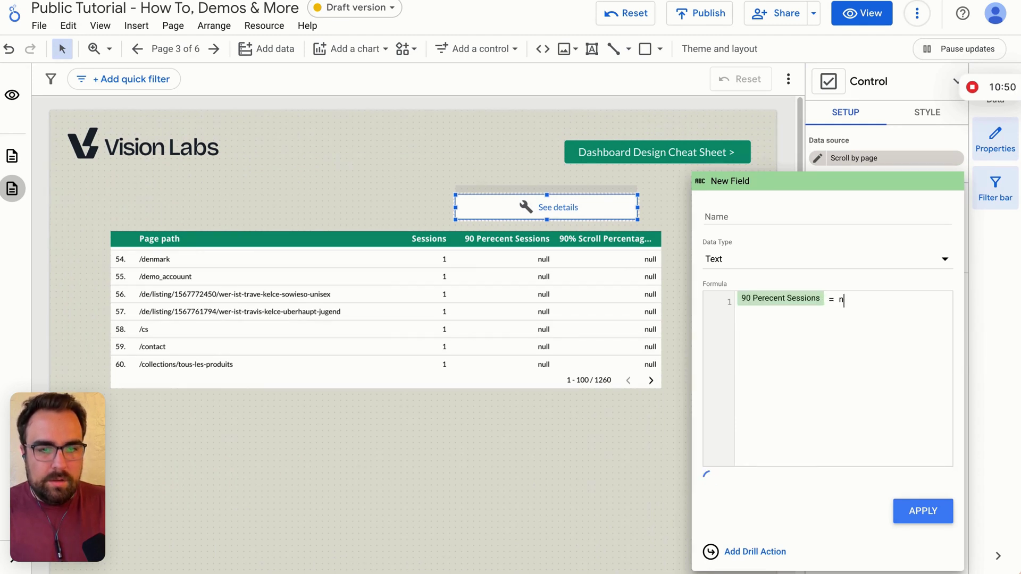
click(753, 216)
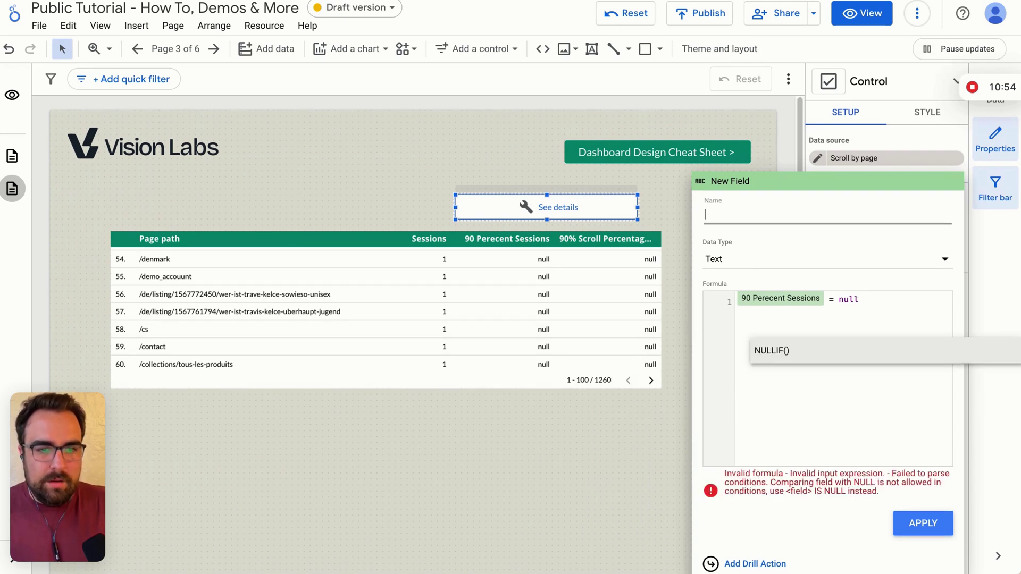
text(Rem)
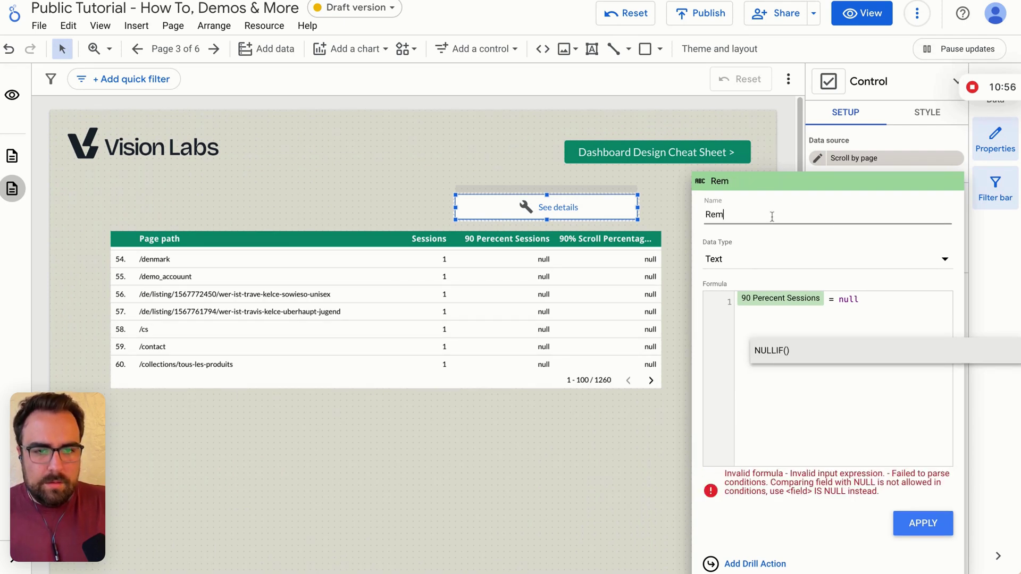
text(ove)
click(880, 296)
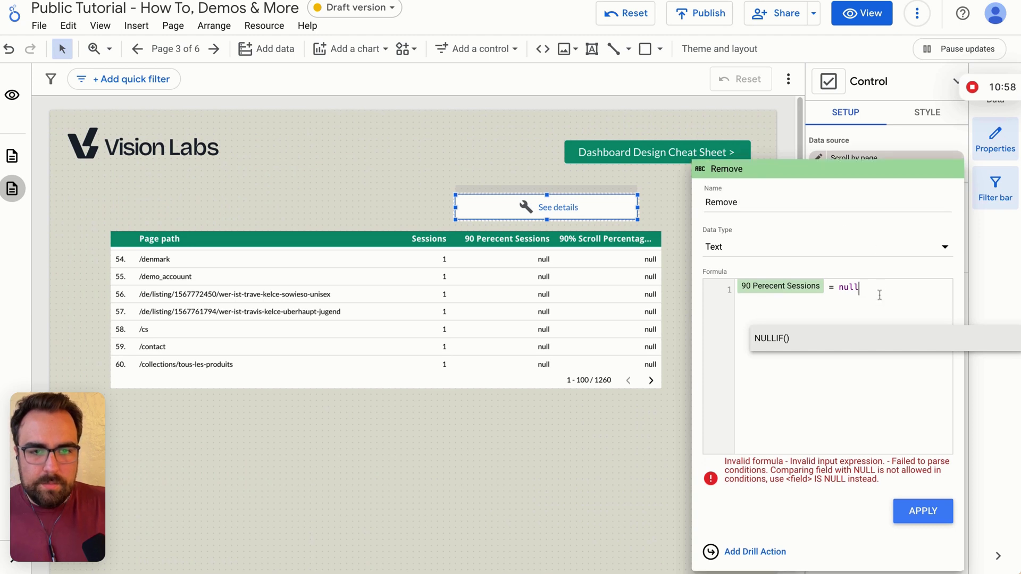
click(834, 289)
key(BackSpace)
text(is)
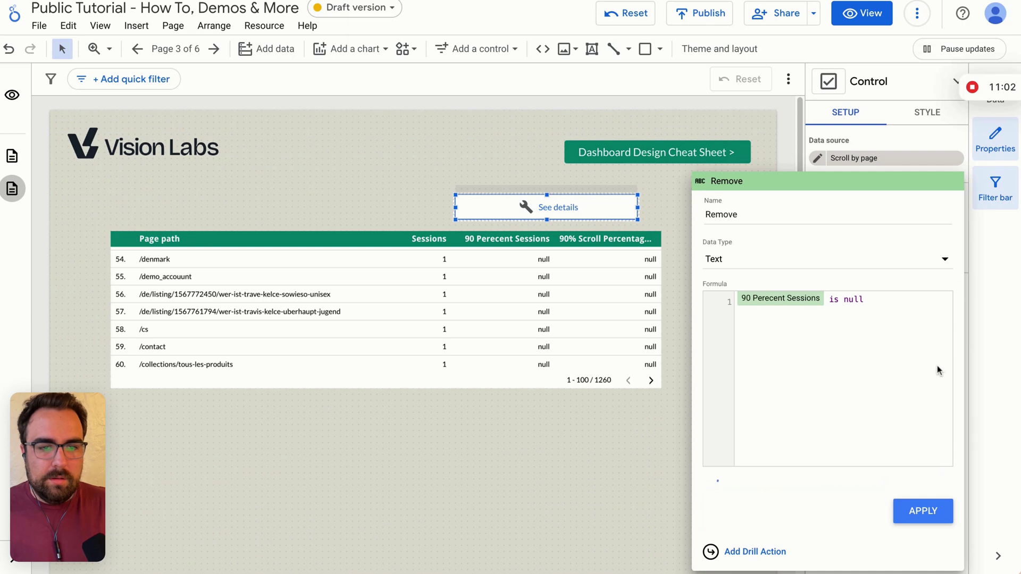
- Rename the field to 'Non 90% Viewed pages' and apply it
click(788, 216)
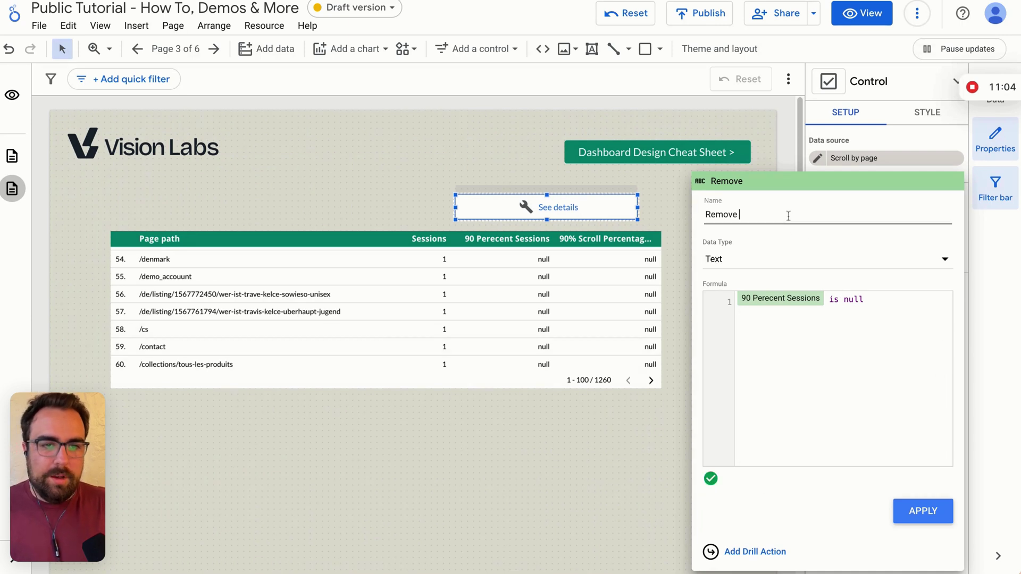
double_click(789, 216)
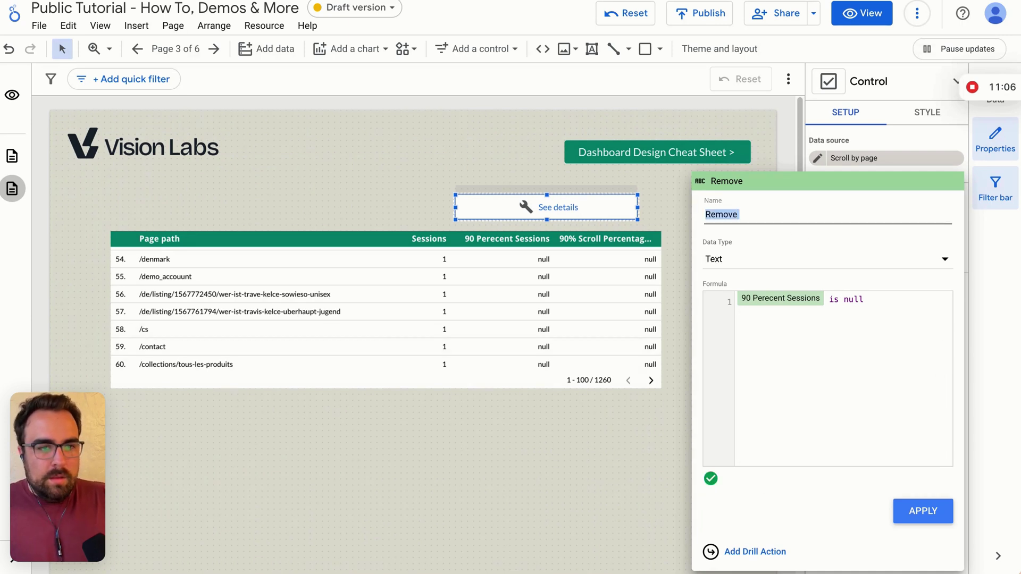
text(Non)
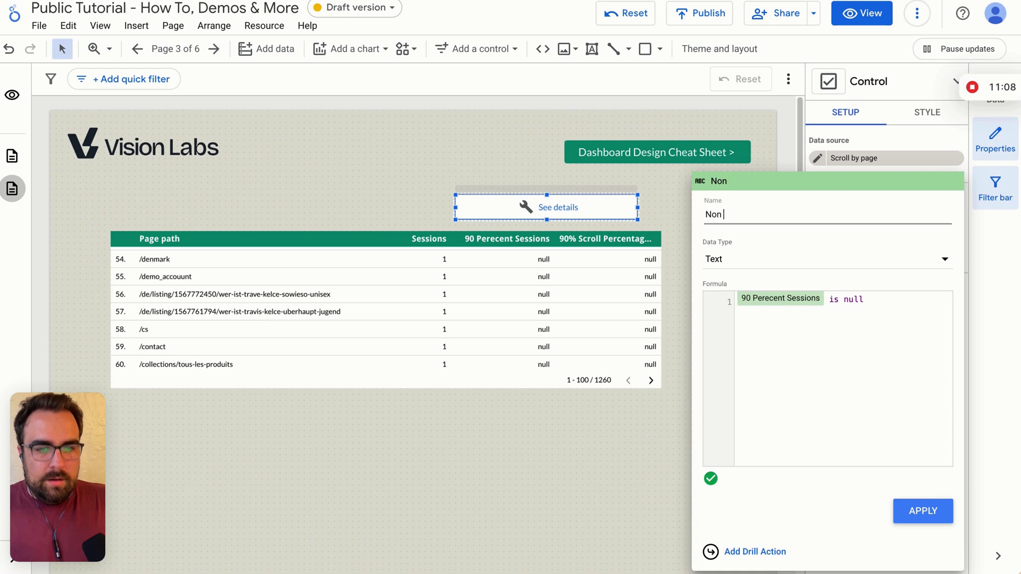
text( 90)
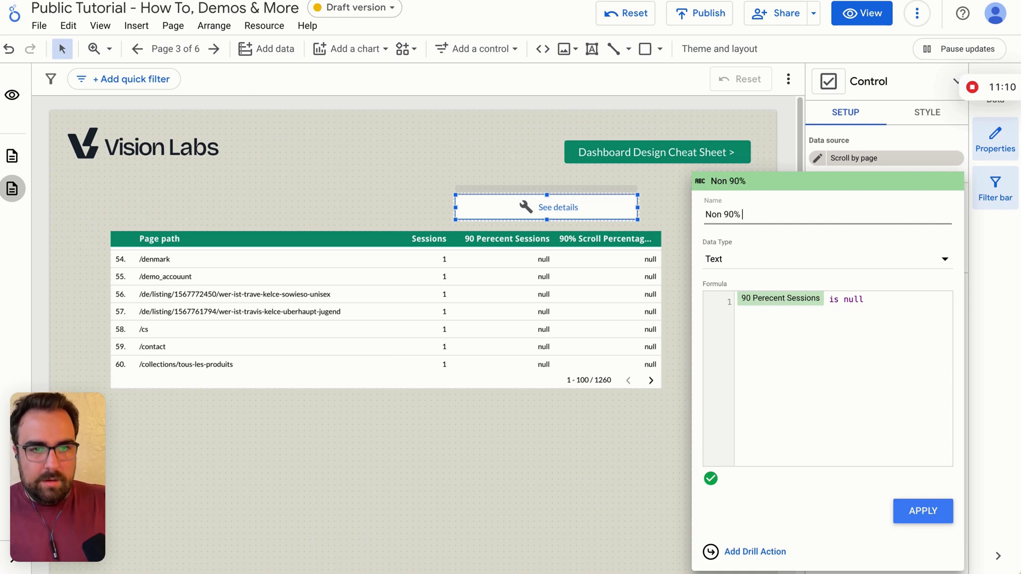
text(% V)
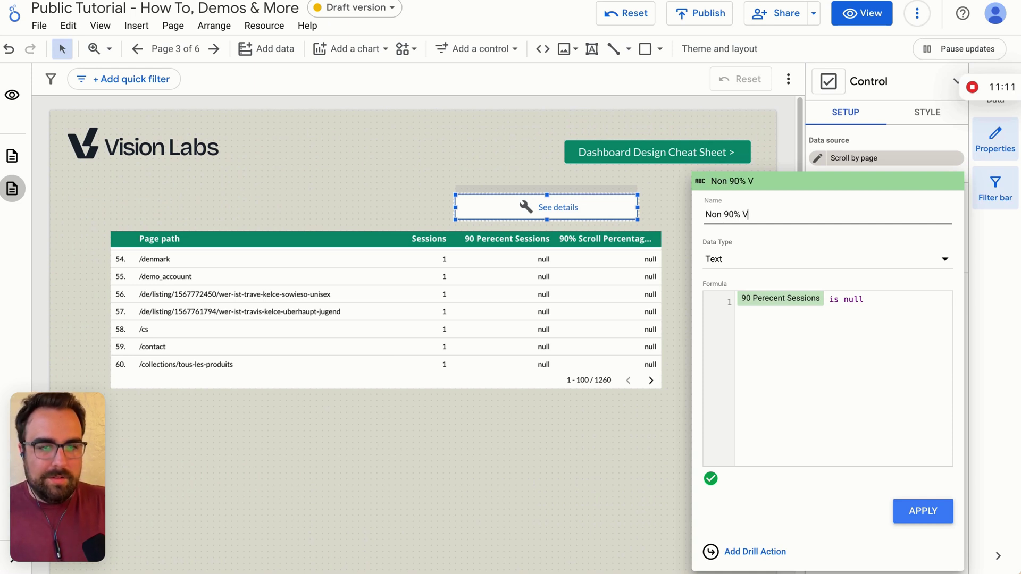
text(iewed)
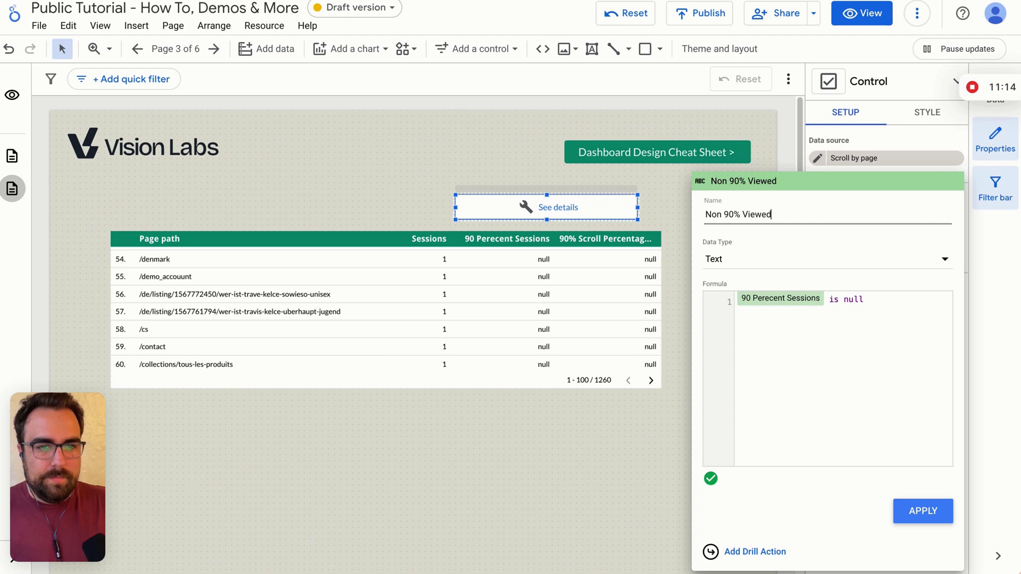
text( pages)
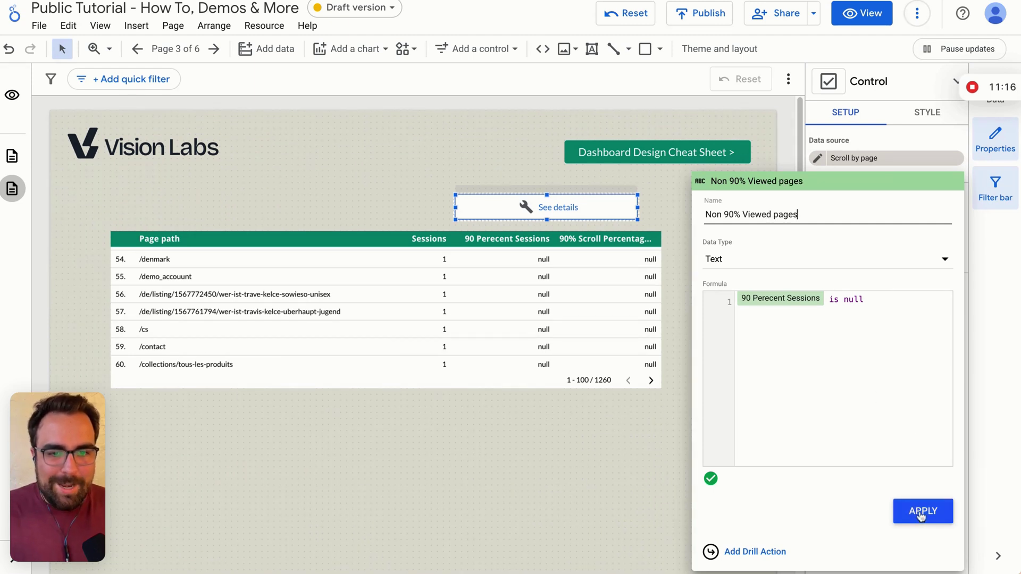
click(914, 509)
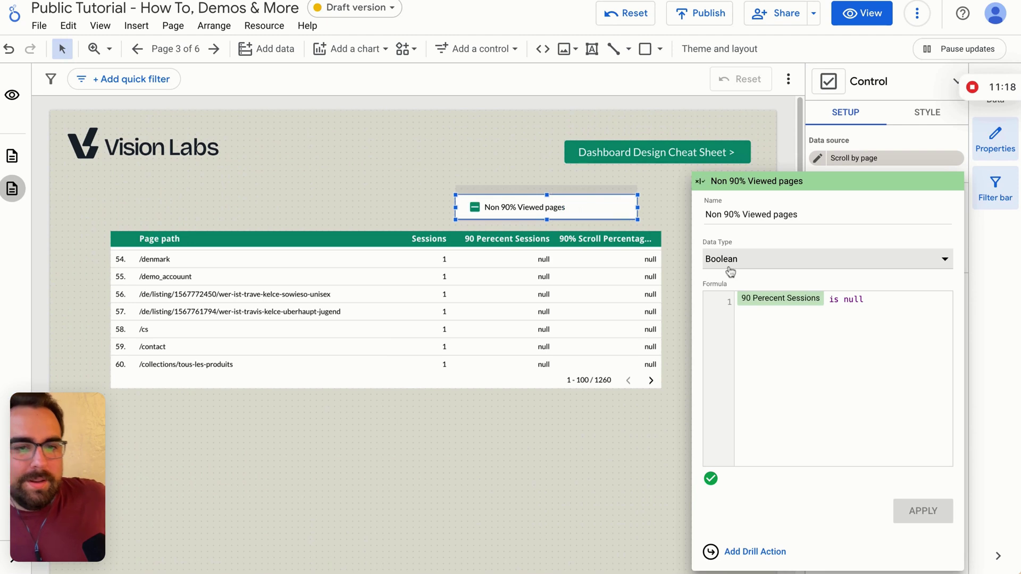
- In the viewer preview, tick and untick the Non 90% Viewed pages checkbox to test the table
click(477, 212)
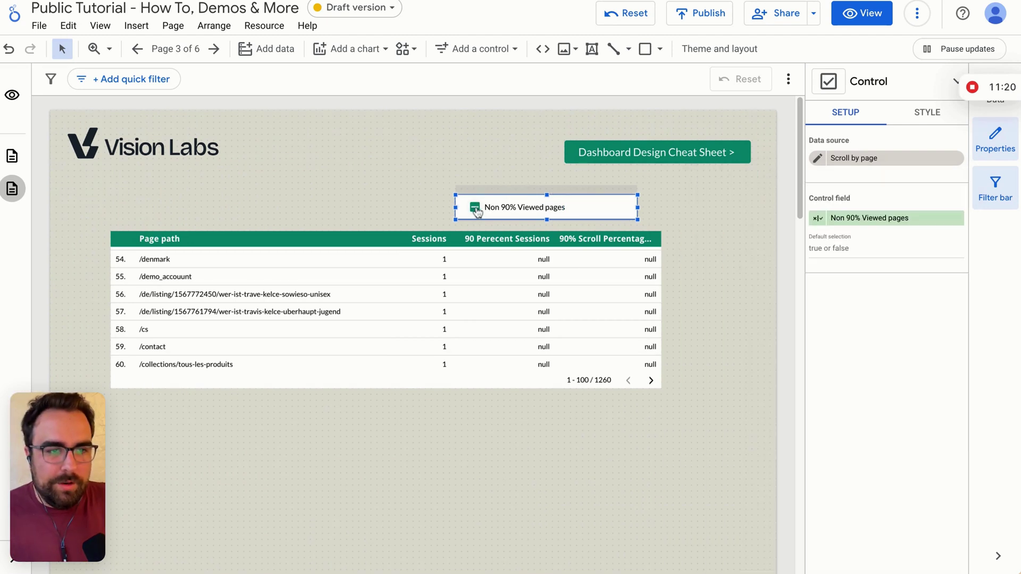
click(862, 13)
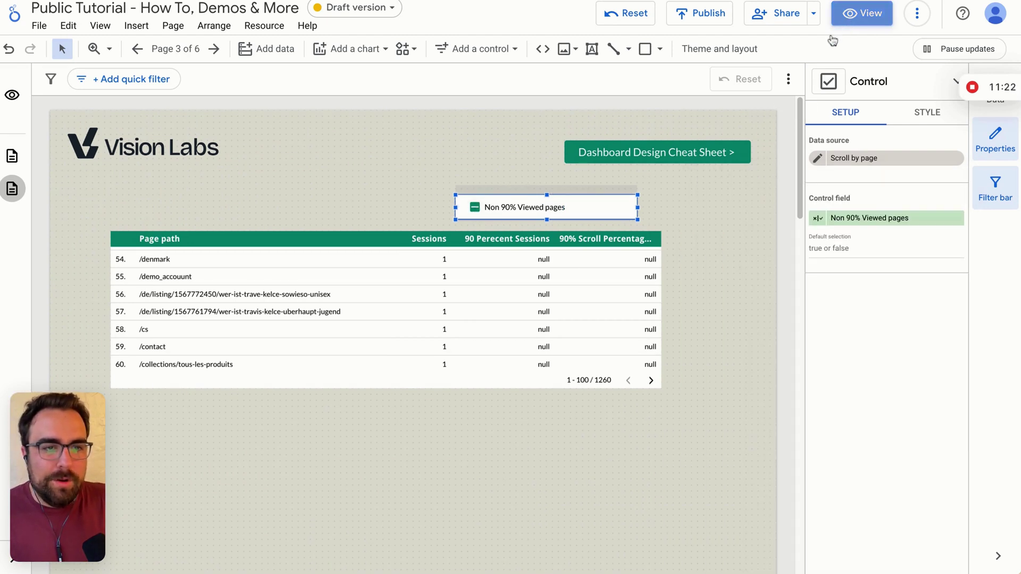
click(655, 114)
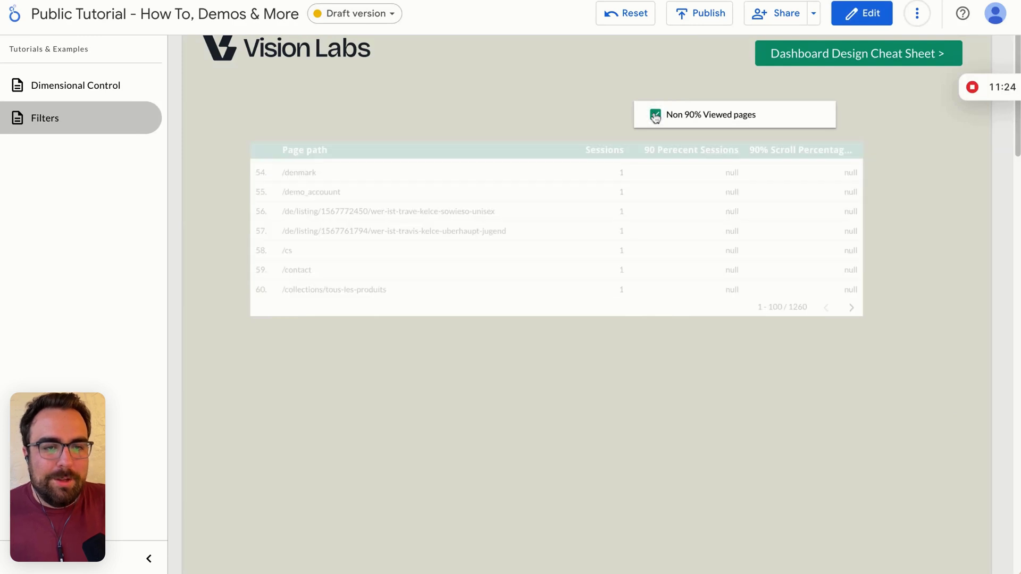
scroll(754, 222, down, 15)
scroll(754, 222, up, 20)
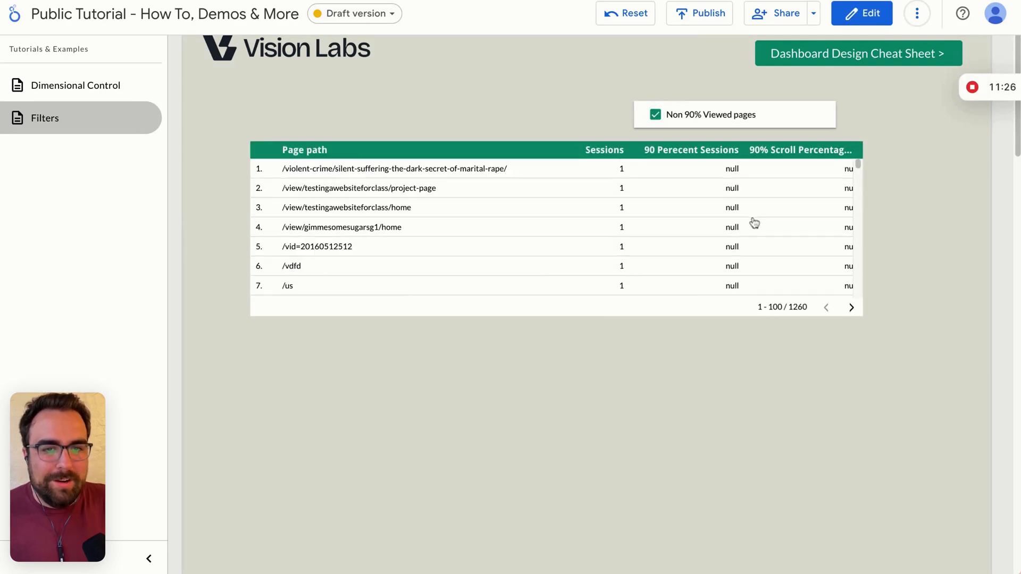
click(655, 114)
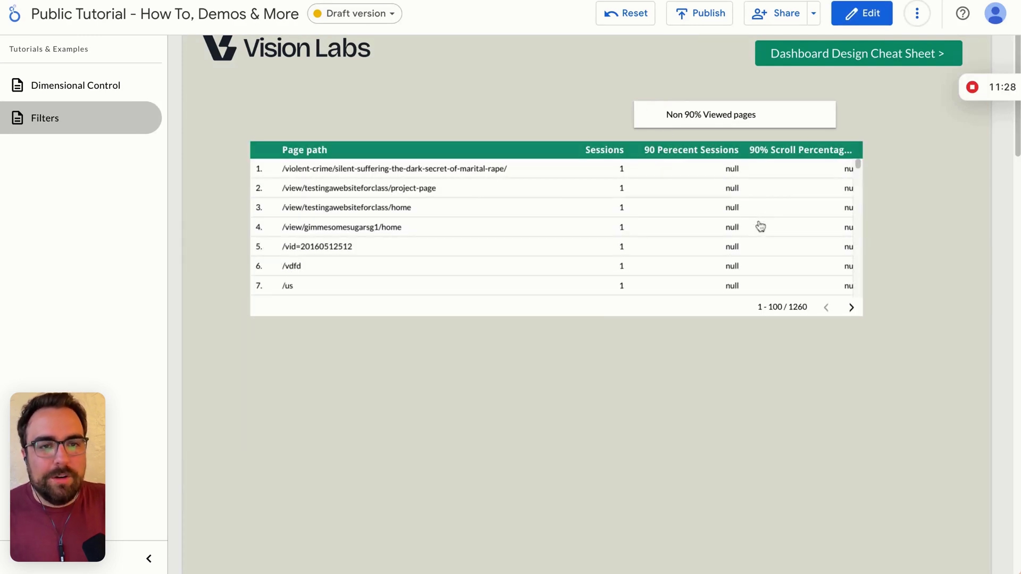
scroll(730, 229, down, 20)
scroll(731, 229, up, 20)
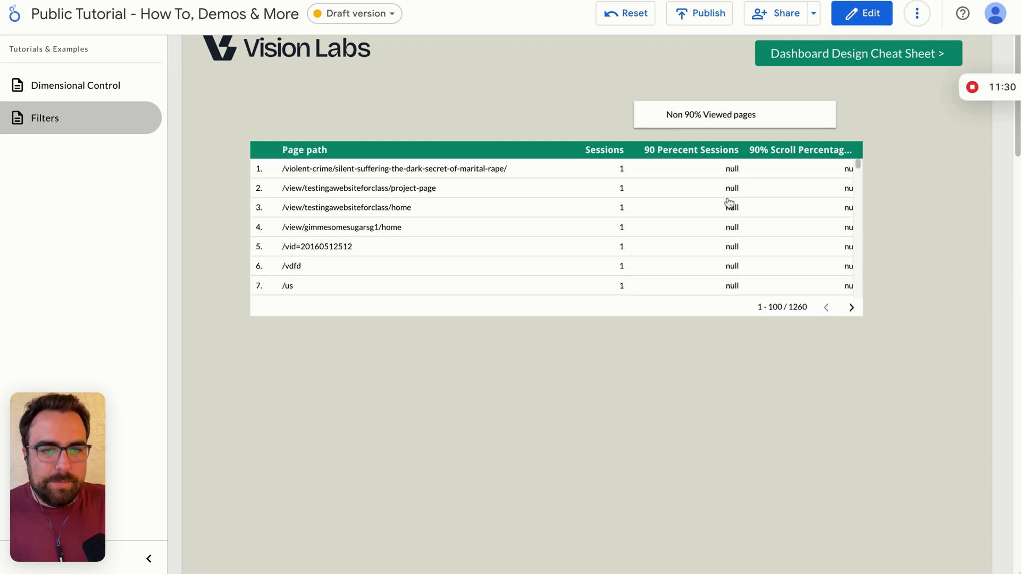
- Page forward through the table rows, then return to editing and select the table
click(851, 308)
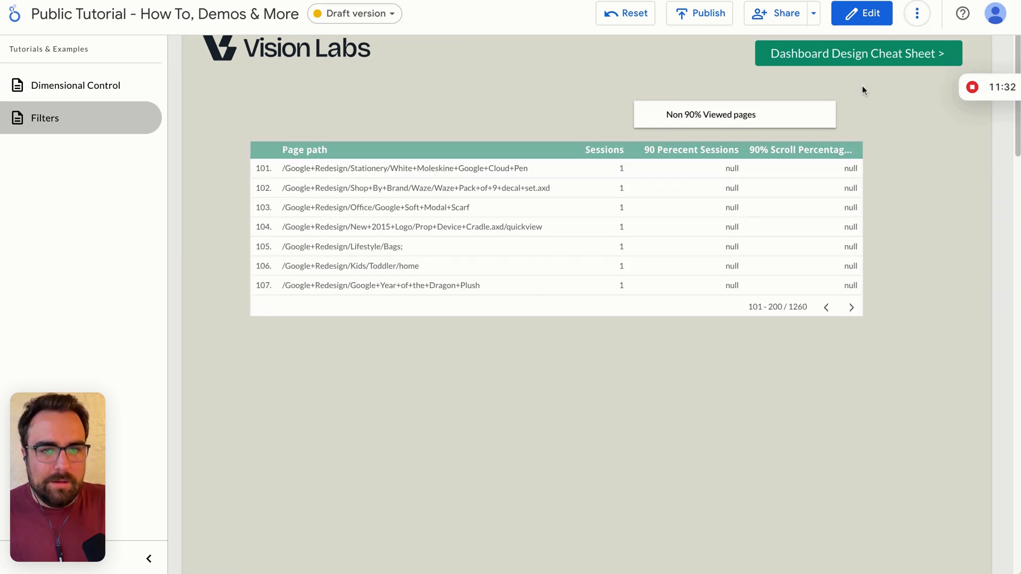
click(861, 13)
click(616, 310)
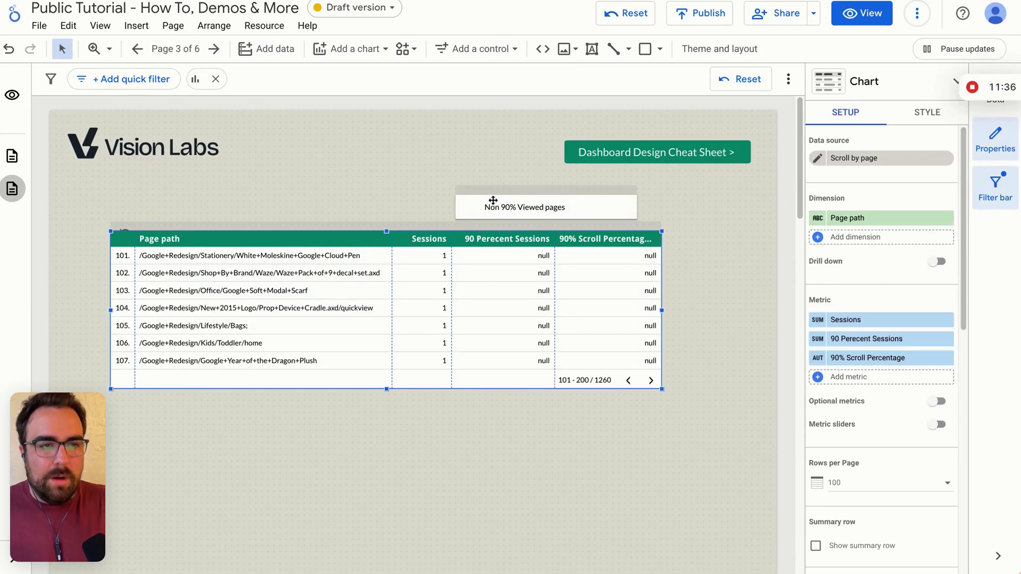
- Change the field formula to 90 Perecent Sessions is not null, then reset the report and preview it
click(564, 213)
click(820, 219)
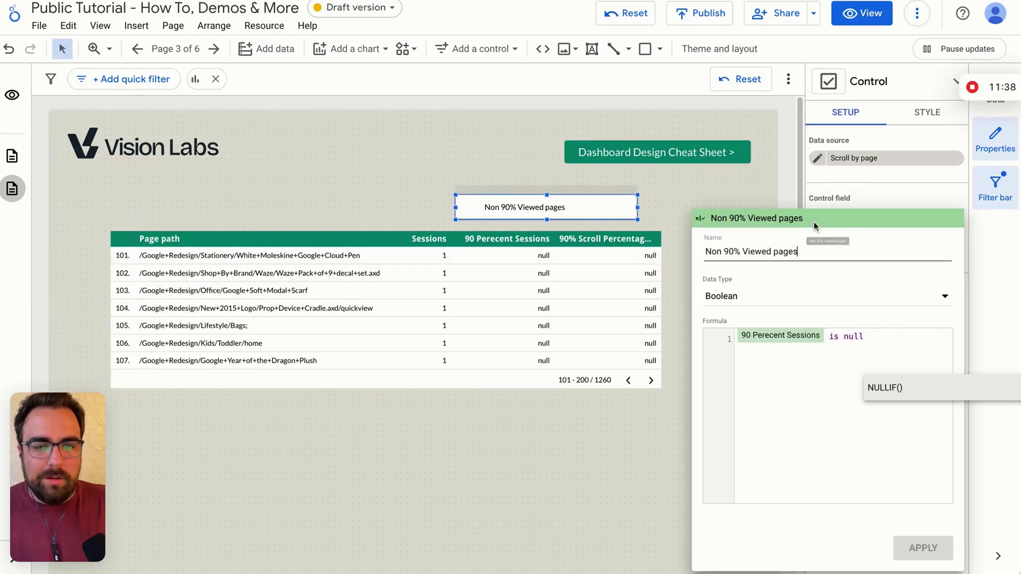
click(845, 337)
text(not)
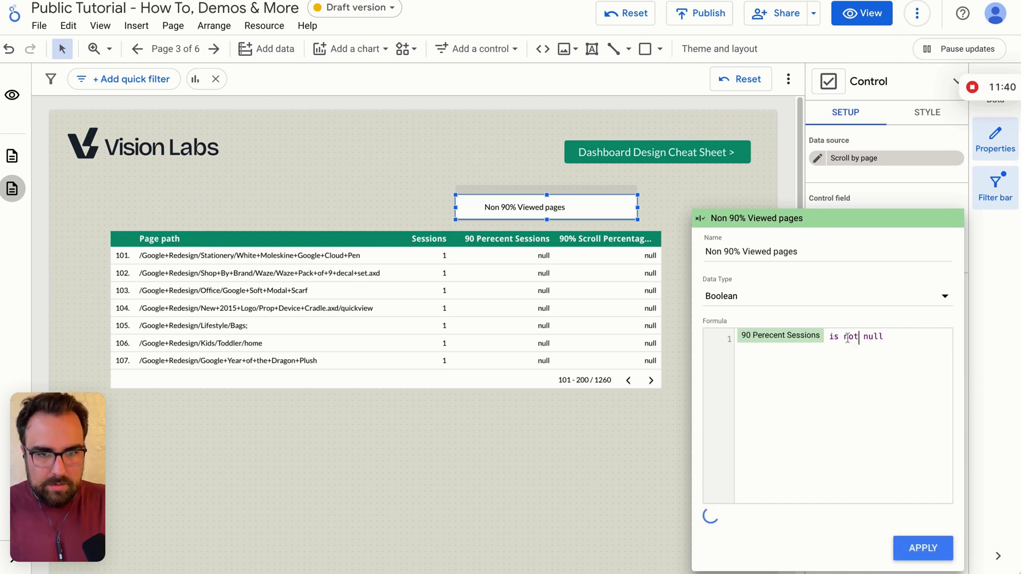
click(933, 541)
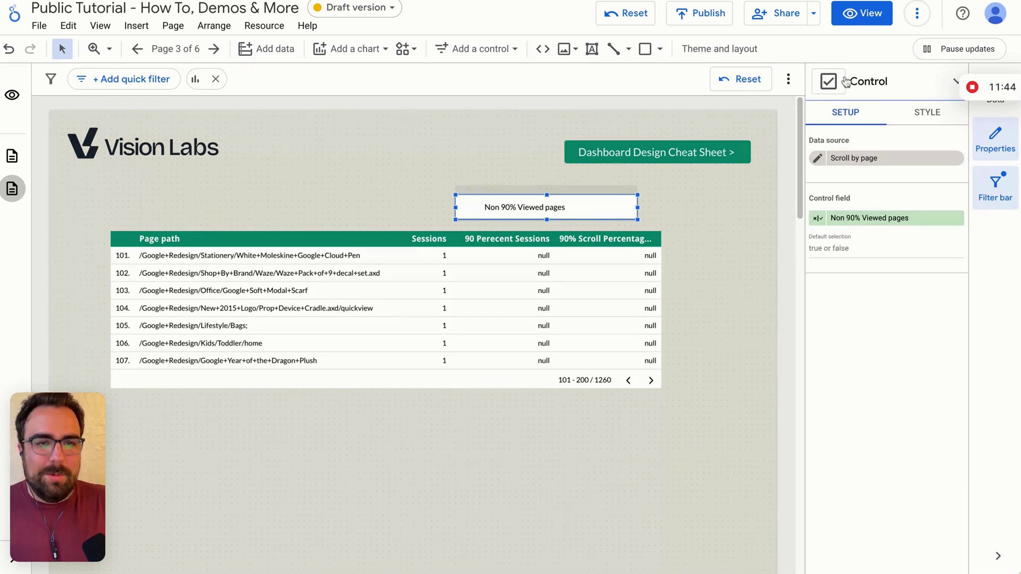
click(628, 13)
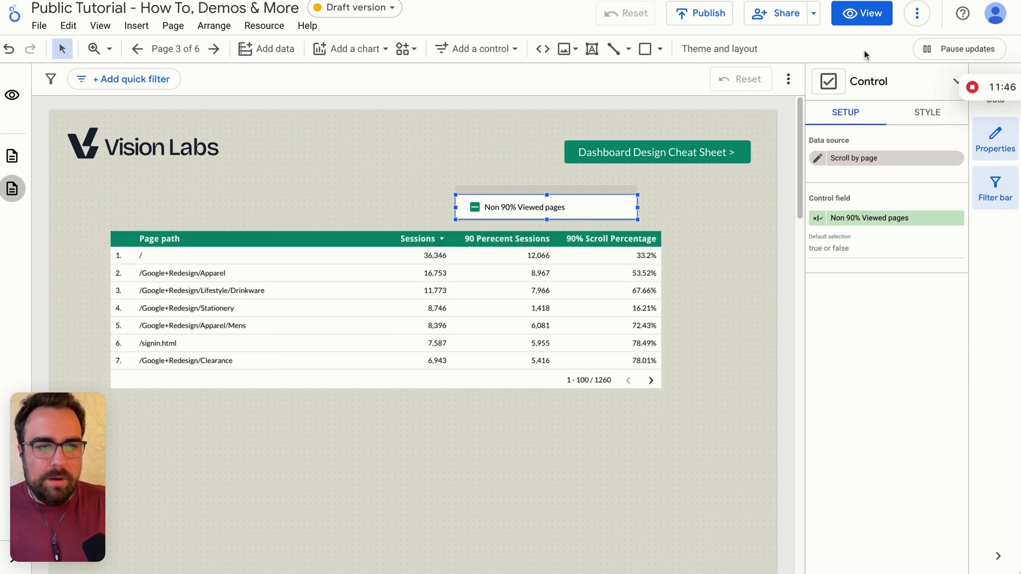
click(861, 14)
- Tick the checkbox, sort by 90% Scroll Percentage descending, then toggle the checkbox off
click(656, 114)
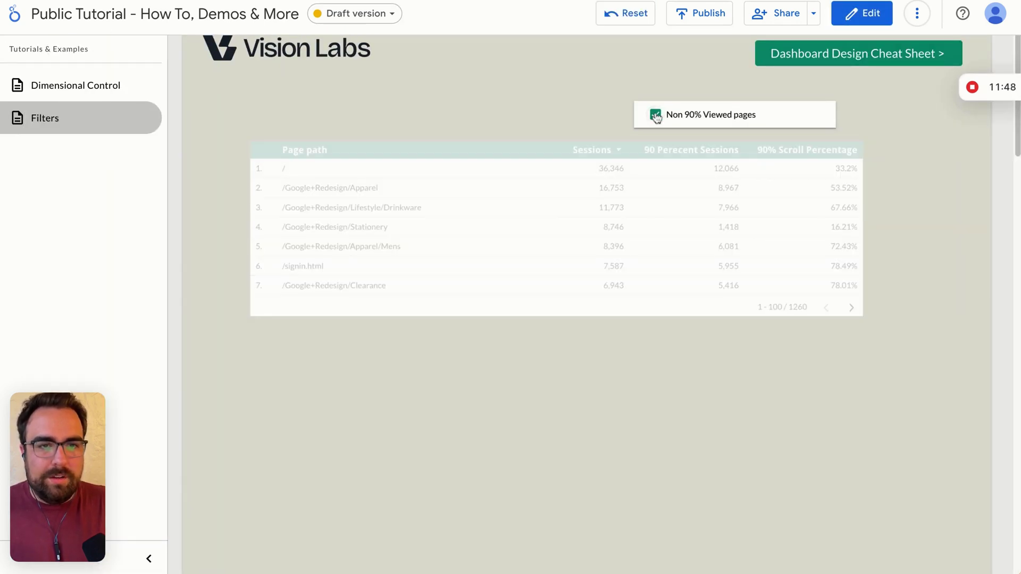
scroll(793, 247, down, 15)
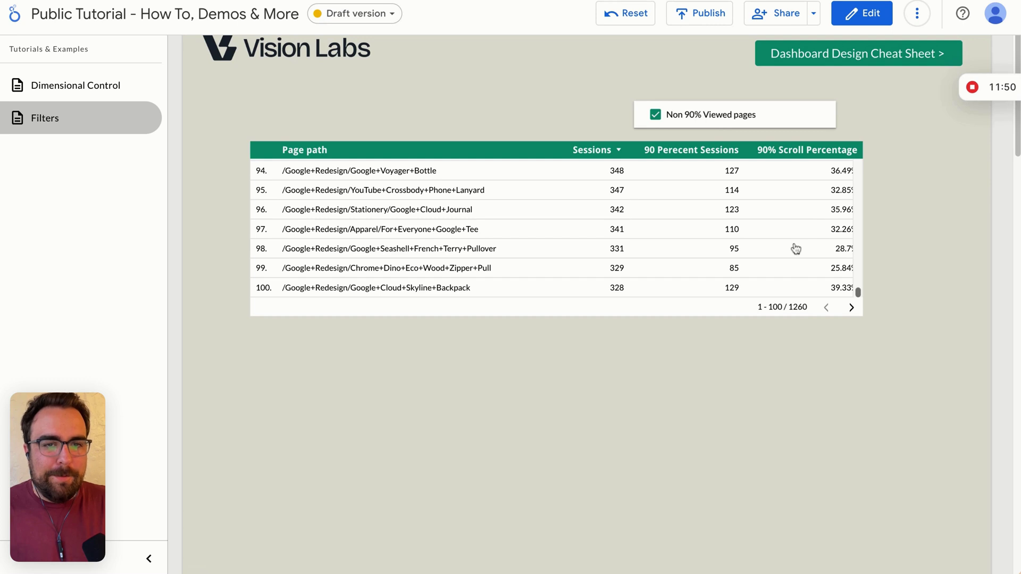
scroll(803, 255, up, 15)
click(812, 153)
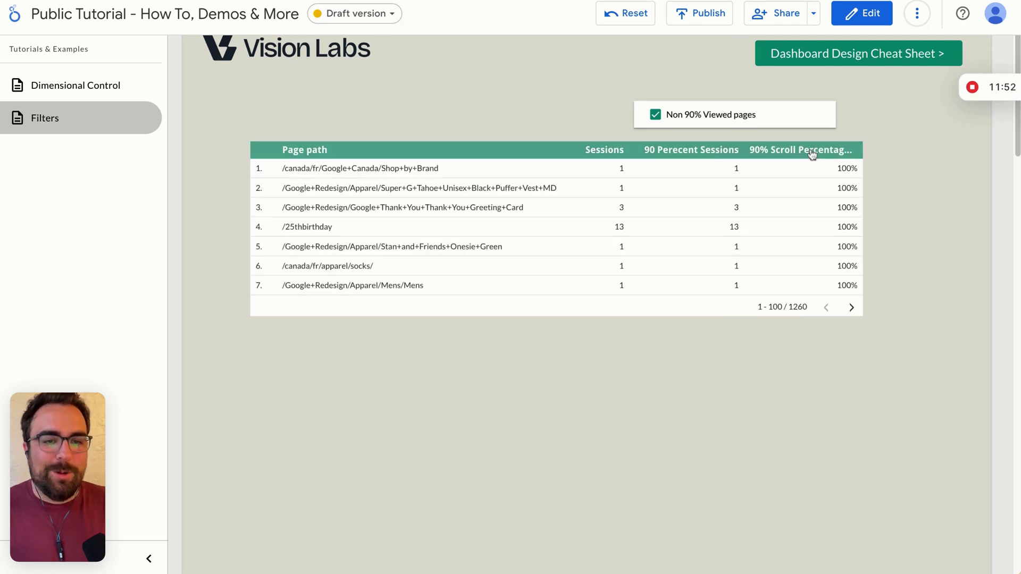
click(810, 153)
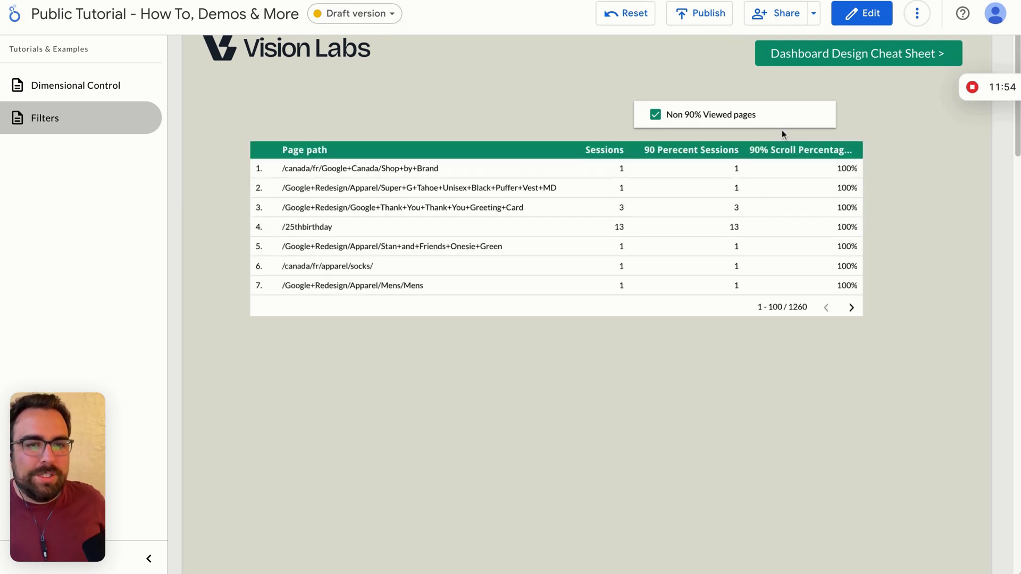
click(656, 115)
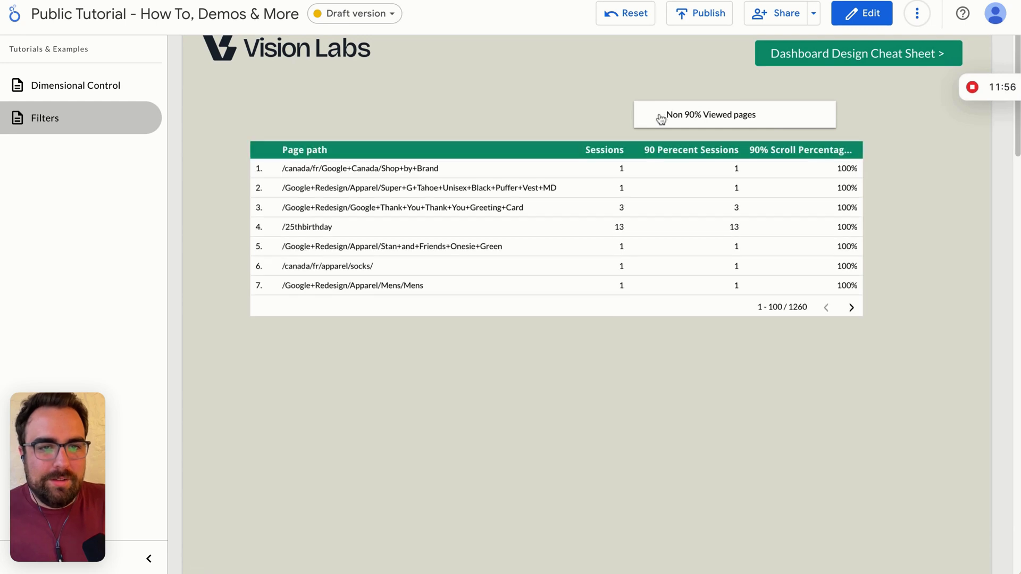
click(656, 115)
click(656, 115)
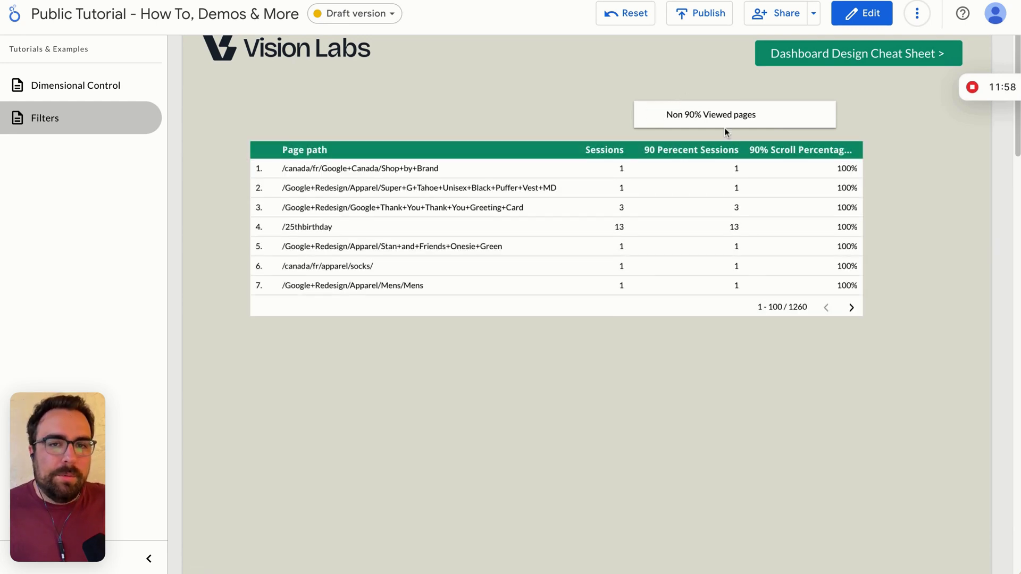